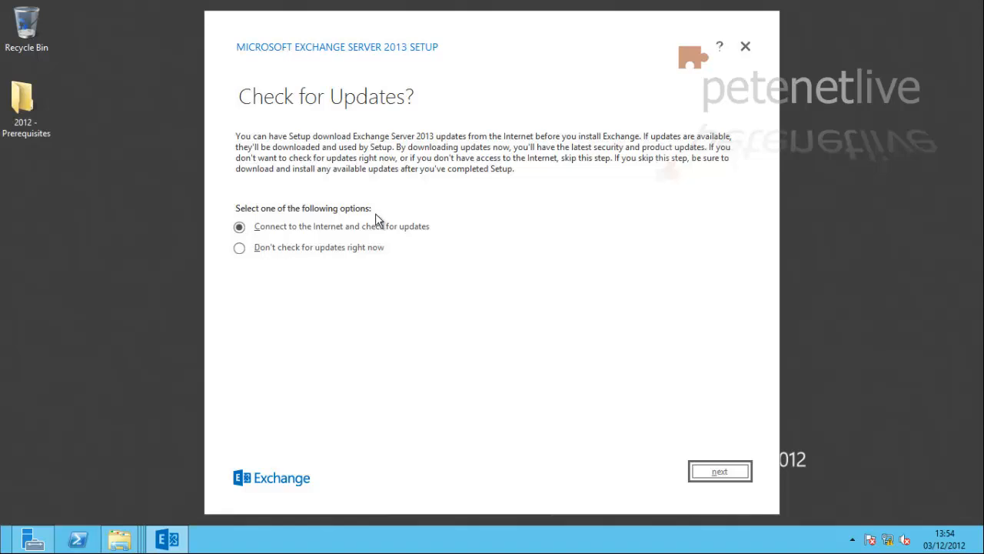
Skip past the update check and introduction, then accept the Exchange 2013 licence terms
{"action": "left_click", "coordinate": [720, 472]}
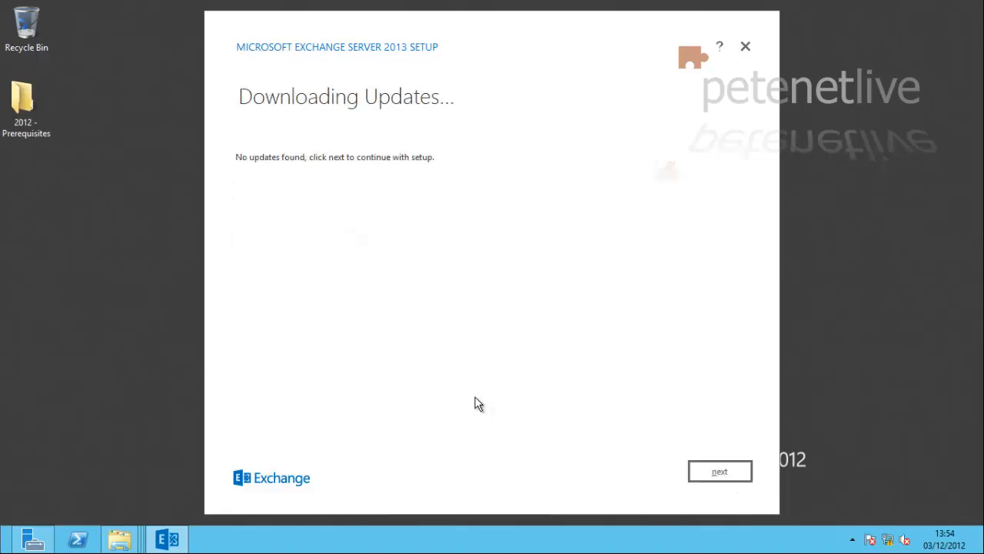
{"action": "left_click", "coordinate": [721, 476]}
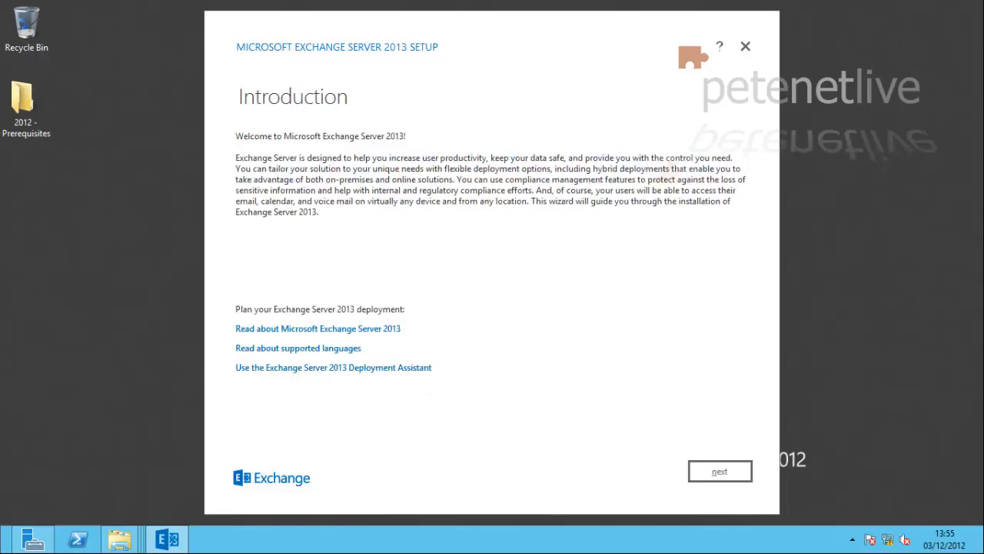
{"action": "left_click", "coordinate": [721, 474]}
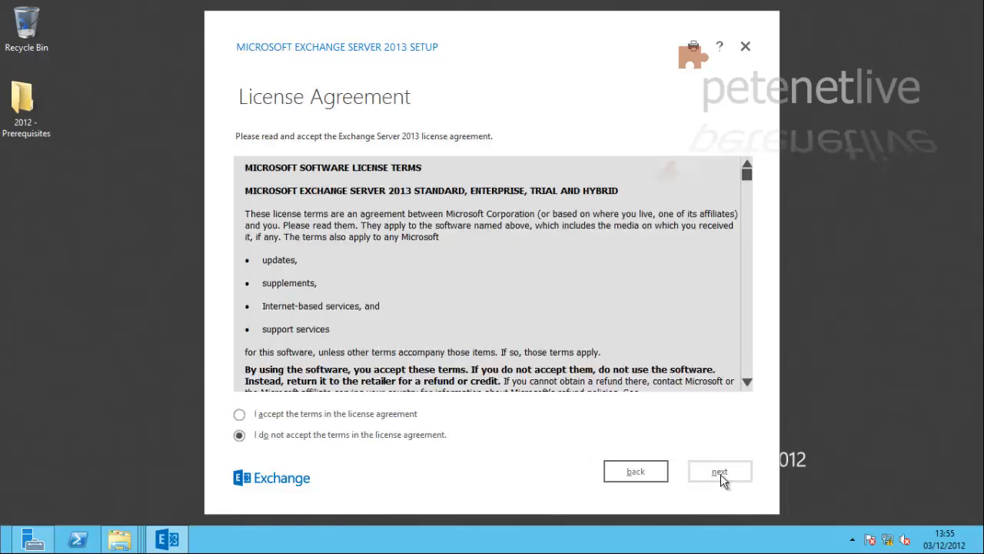
{"action": "left_click", "coordinate": [239, 416]}
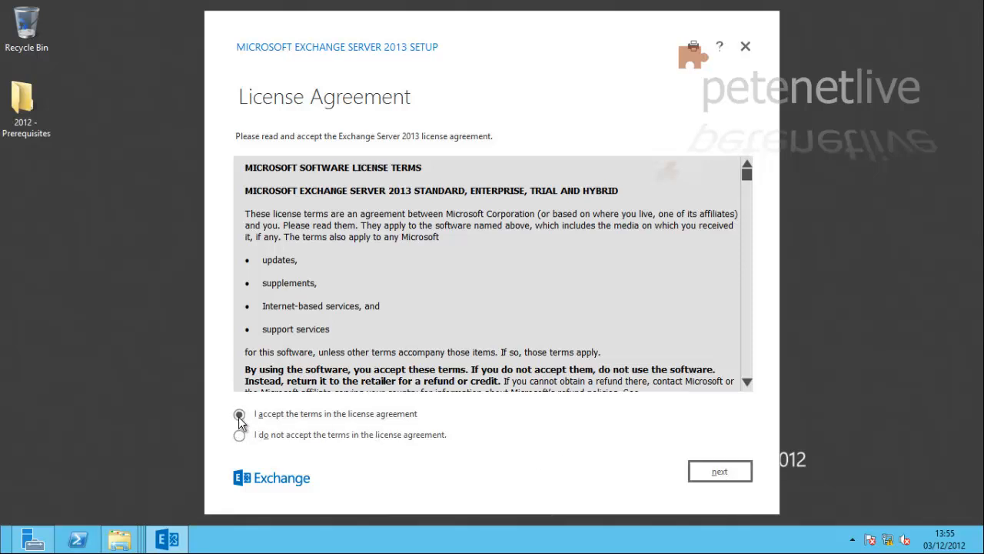
{"action": "left_click", "coordinate": [721, 473]}
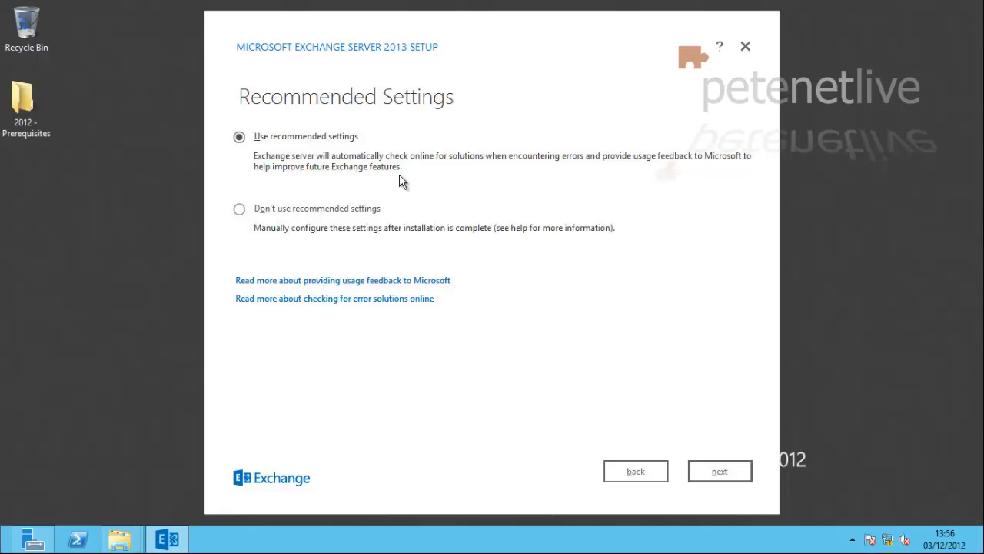
Select the server roles and keep the default path, First Organization and malware scanning enabled
{"action": "left_click", "coordinate": [720, 472]}
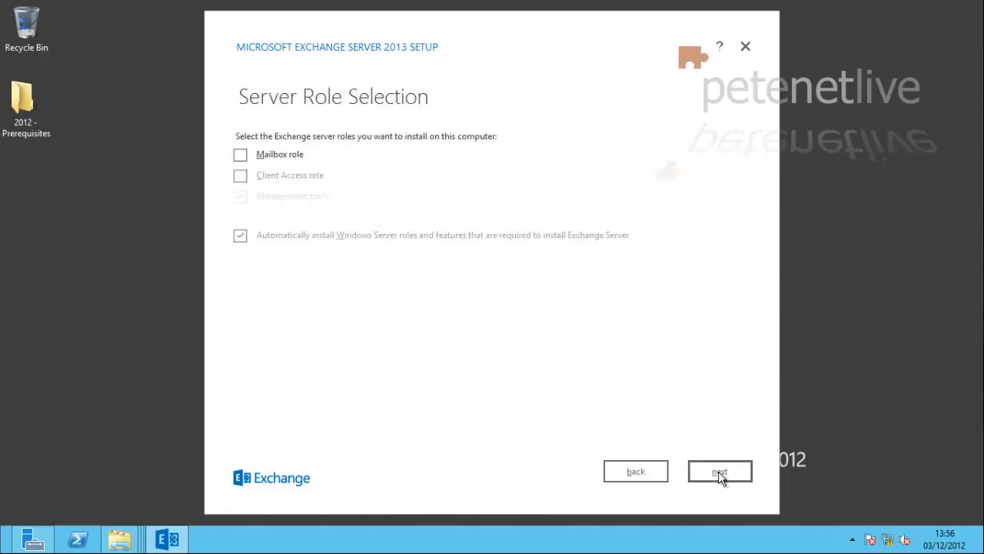
{"action": "left_click", "coordinate": [240, 177]}
{"action": "left_click", "coordinate": [720, 472]}
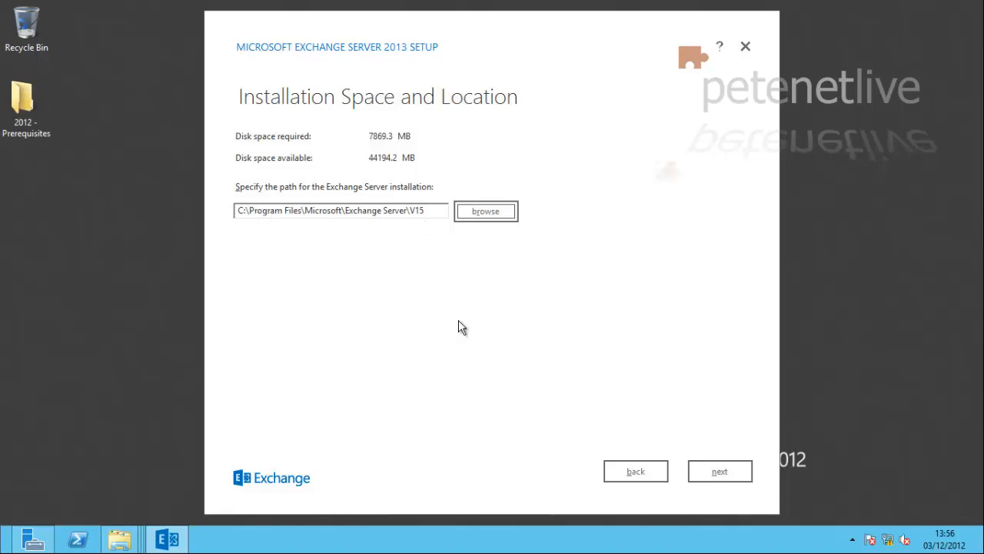
{"action": "left_click", "coordinate": [720, 474]}
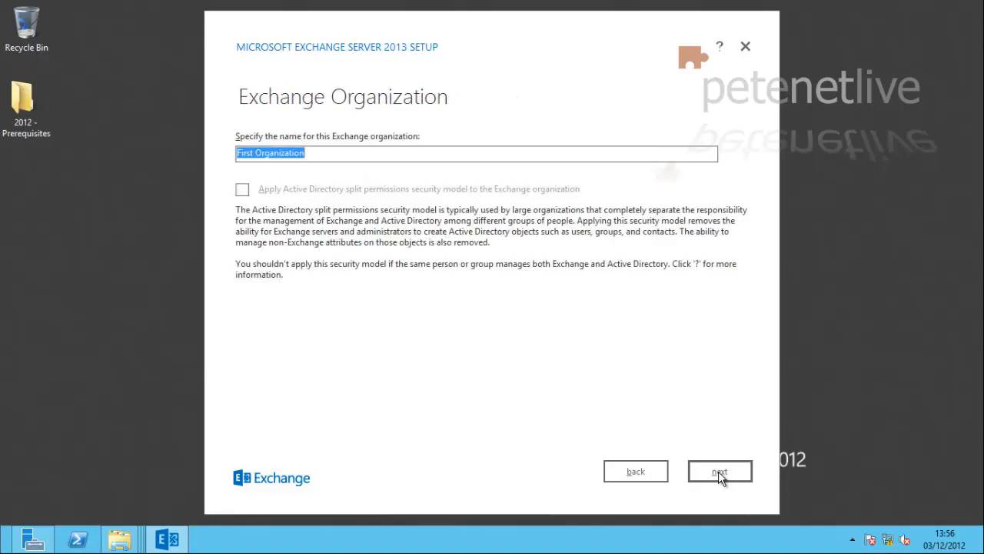
{"action": "left_click", "coordinate": [720, 474]}
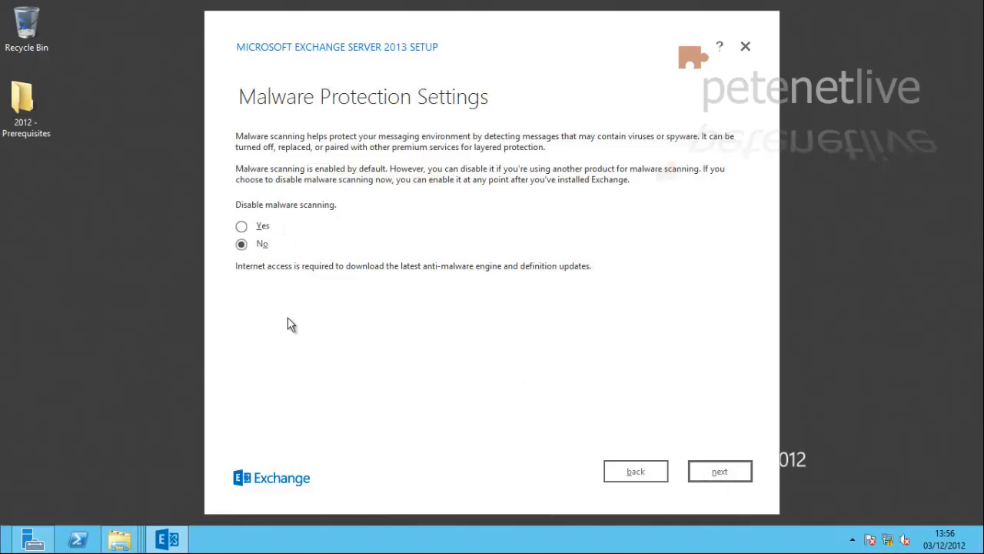
{"action": "left_click", "coordinate": [715, 473]}
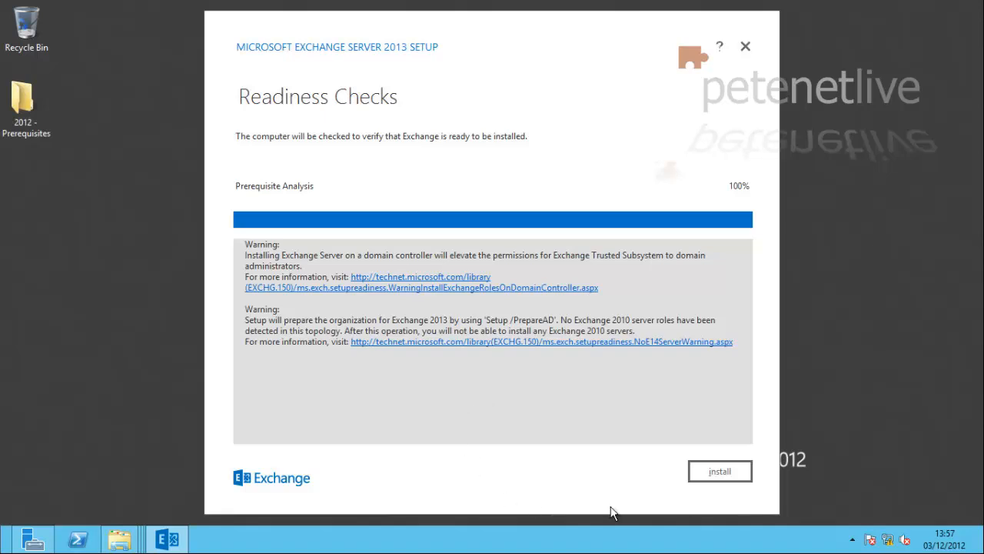
Install Exchange from the readiness checks page and close the wizard once setup completes
{"action": "left_click", "coordinate": [730, 478]}
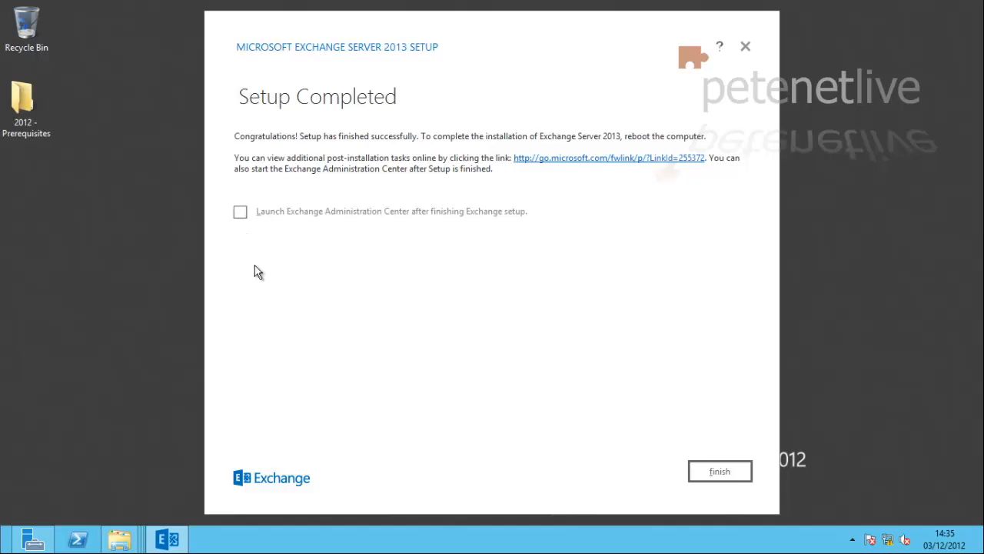
{"action": "left_click", "coordinate": [720, 471]}
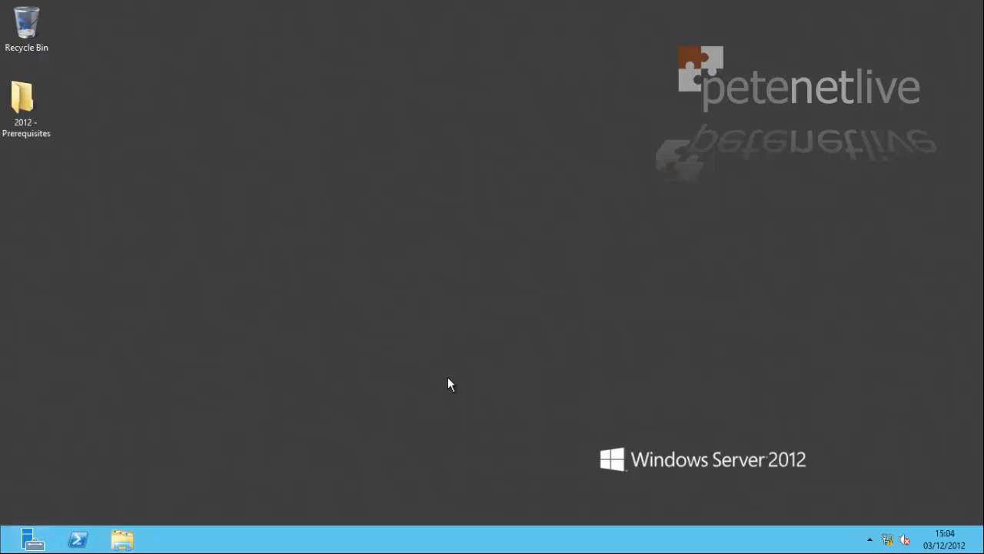
{"action": "key", "text": "super"}
{"action": "left_click", "coordinate": [228, 356]}
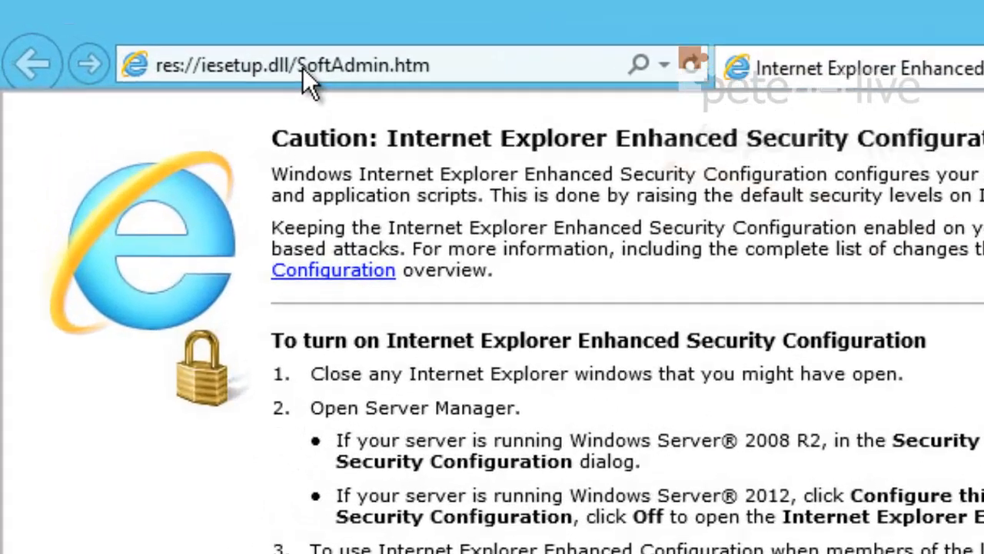
{"action": "left_click", "coordinate": [303, 68]}
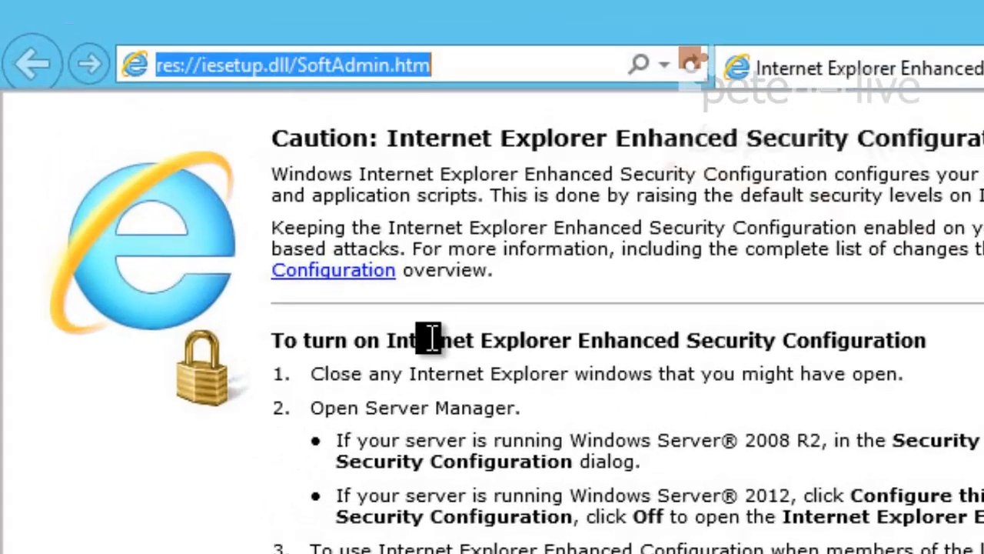
{"action": "type", "text": "https:"}
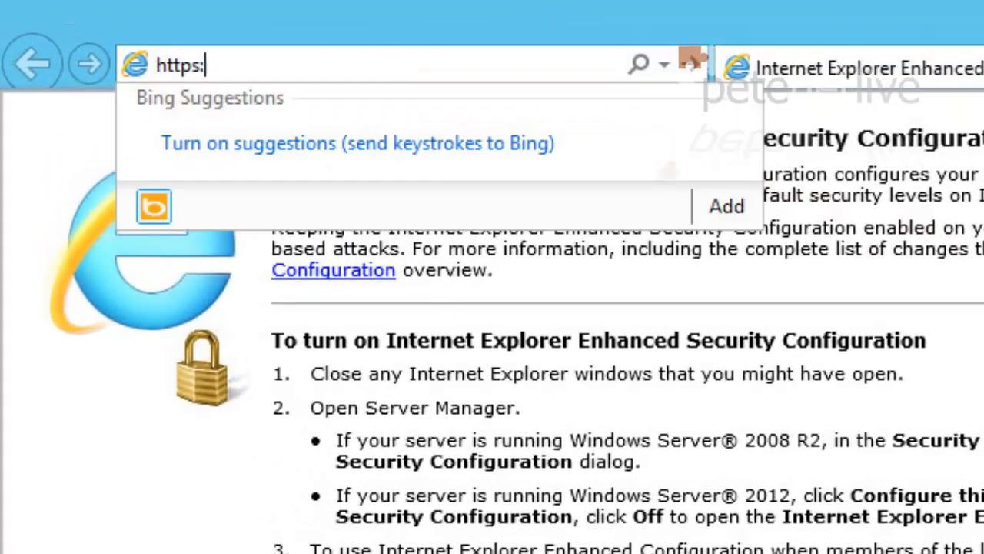
{"action": "type", "text": "//localhost/"}
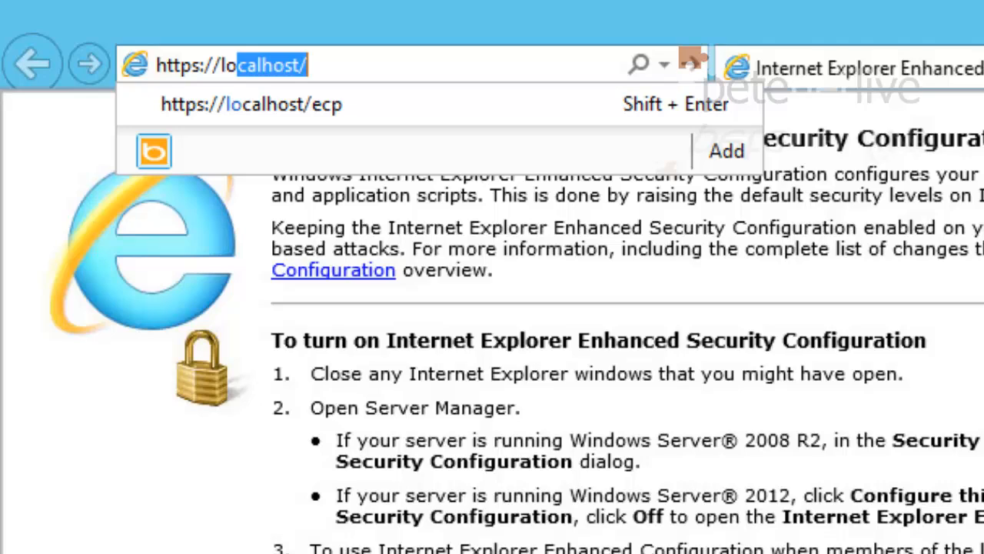
{"action": "key", "text": "Down"}
{"action": "key", "text": "Return"}
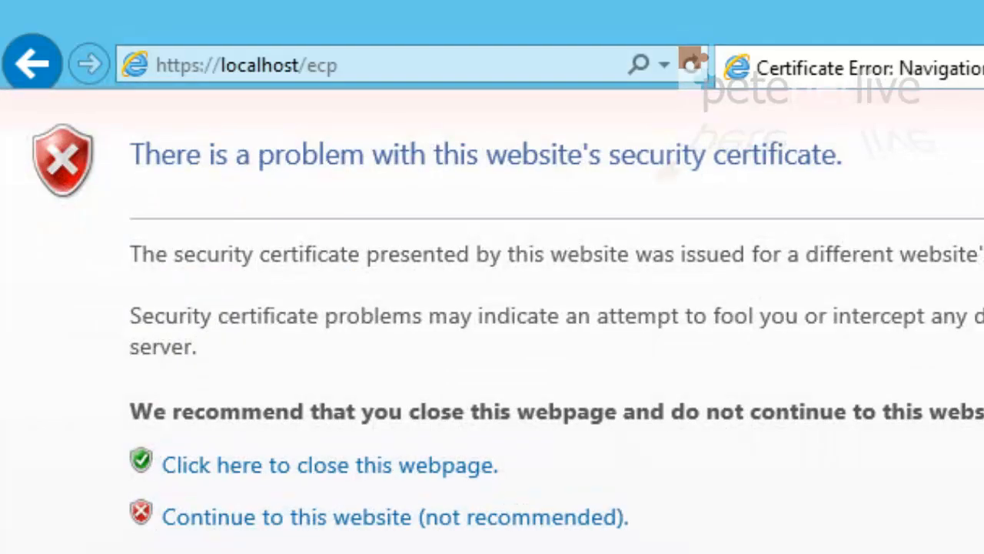
{"action": "left_click", "coordinate": [446, 517]}
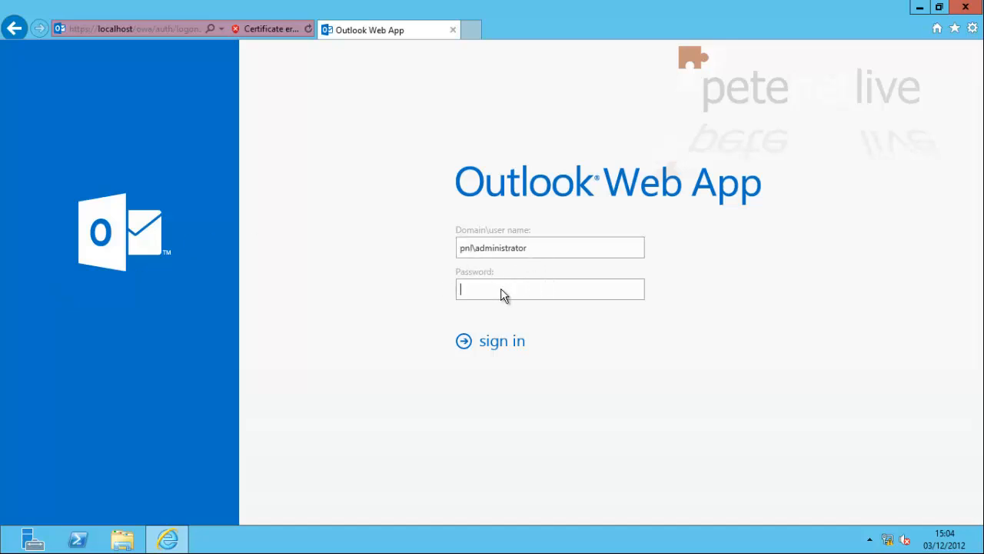
Sign in with the admin password and save UK English with the Dublin/London time zone
{"action": "type", "text": "Pd"}
{"action": "key", "text": "Return"}
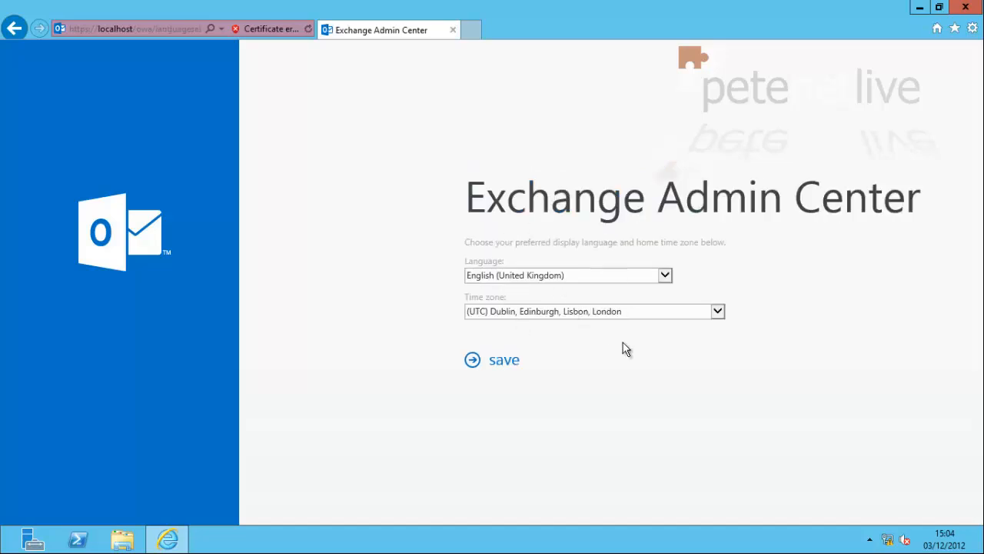
{"action": "left_click", "coordinate": [504, 366]}
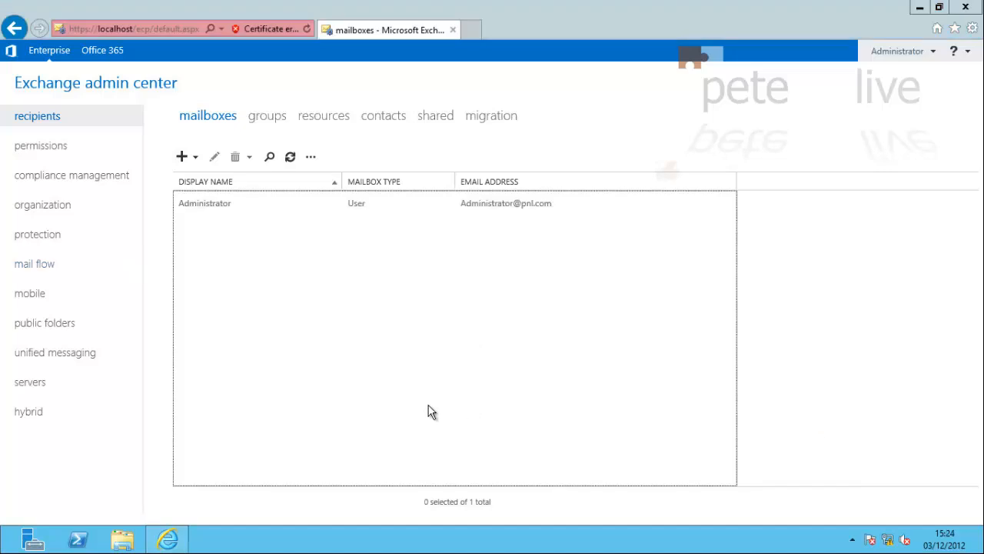
Paste the product key into server DC2012's properties and save it
{"action": "left_click", "coordinate": [27, 385]}
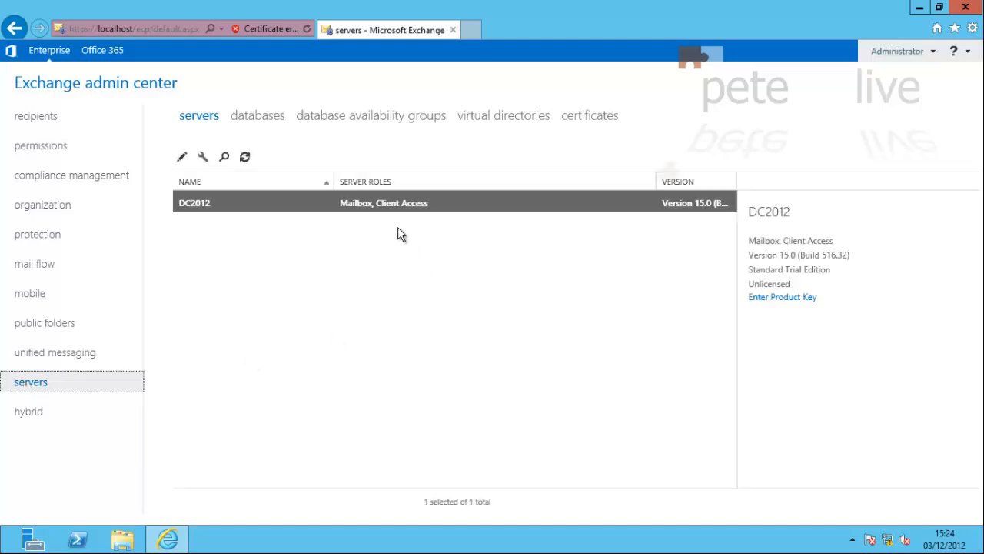
{"action": "left_click", "coordinate": [775, 298]}
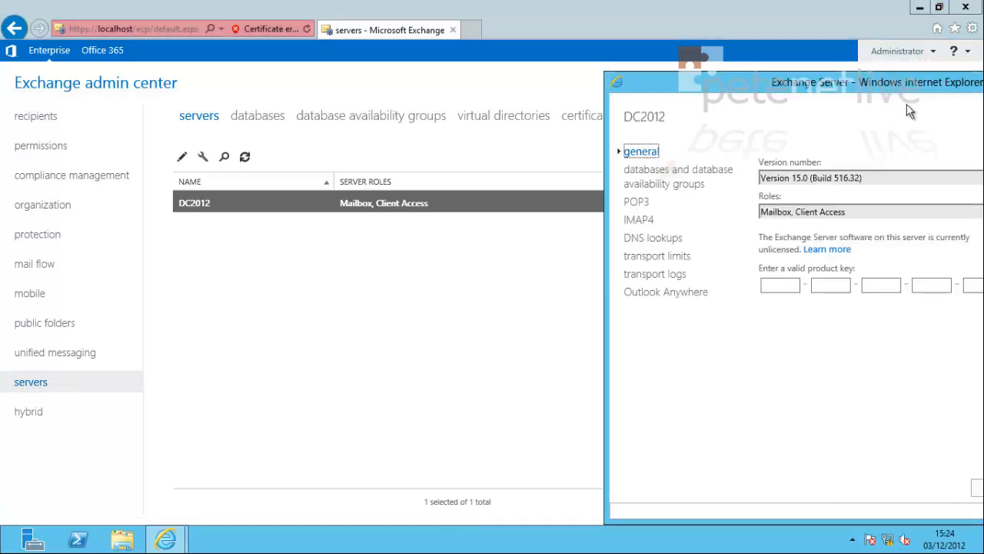
{"action": "left_click_drag", "start_coordinate": [900, 82], "coordinate": [470, 92]}
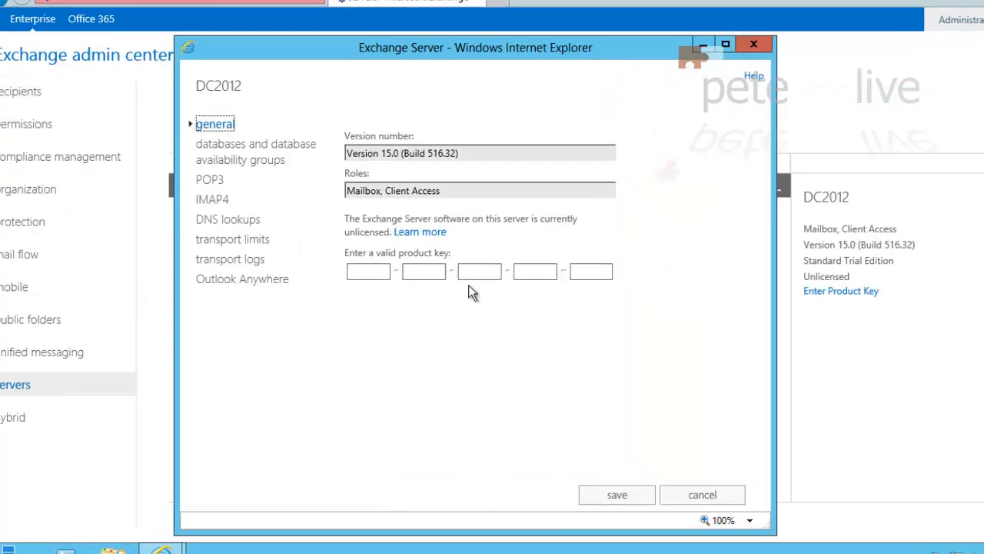
{"action": "left_click", "coordinate": [360, 272]}
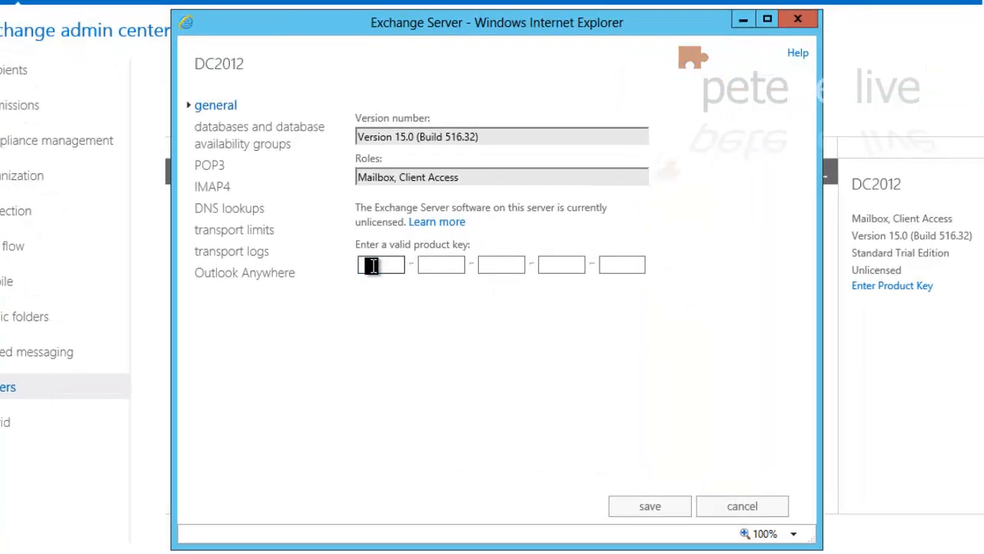
{"action": "right_click", "coordinate": [373, 265]}
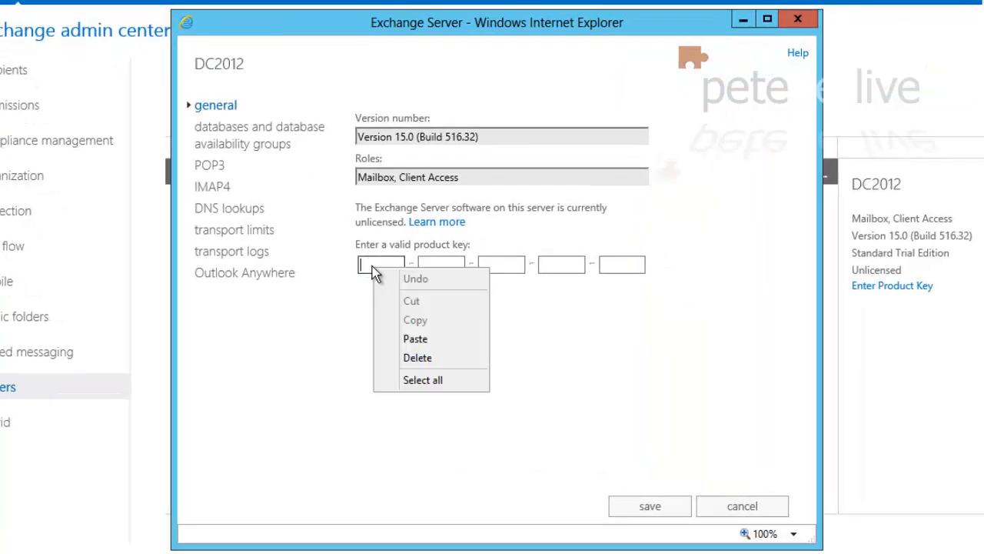
{"action": "left_click", "coordinate": [410, 343]}
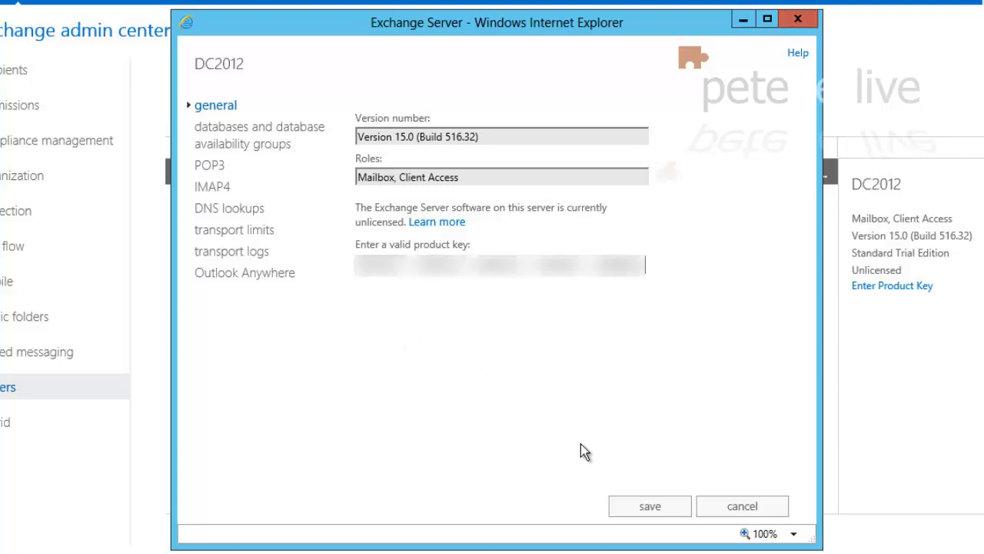
{"action": "left_click", "coordinate": [647, 506]}
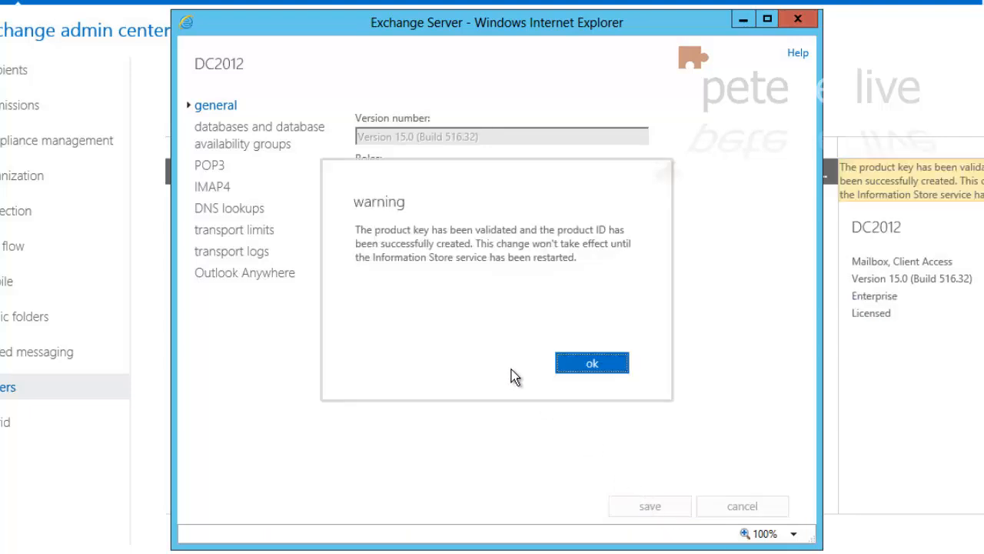
Dismiss the key validation warning and launch SERVICES.MSC from Run
{"action": "left_click", "coordinate": [582, 366]}
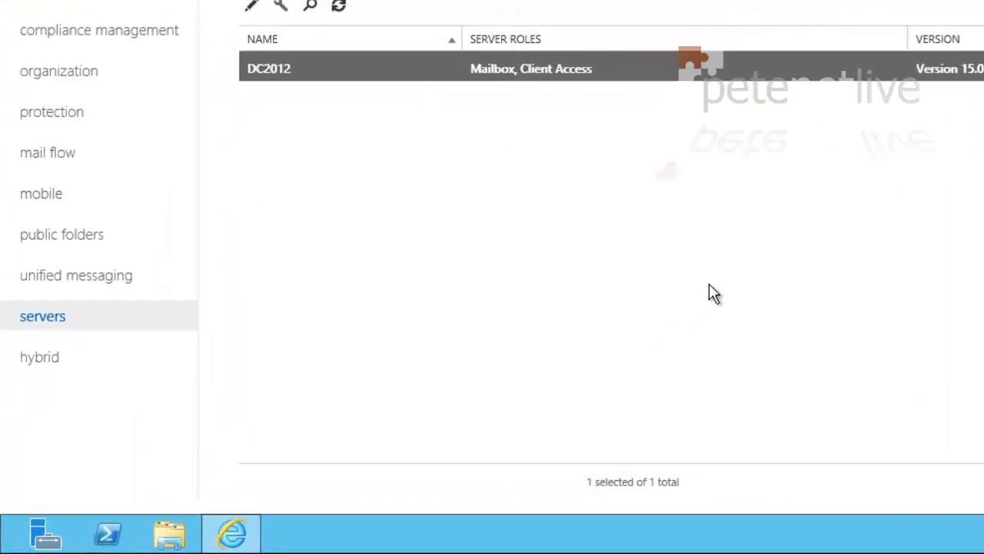
{"action": "key", "text": "super+r"}
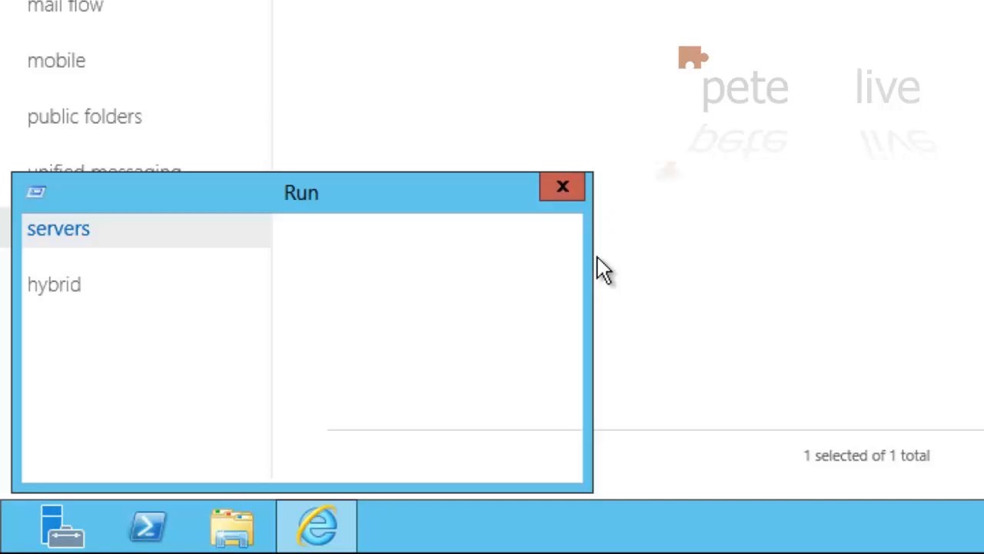
{"action": "type", "text": "SER"}
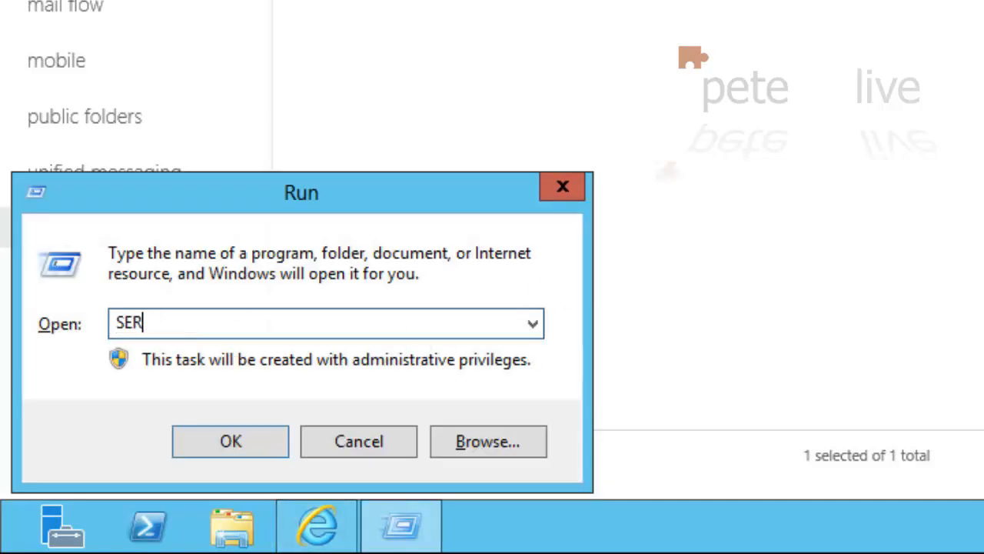
{"action": "type", "text": "VICES.MSC"}
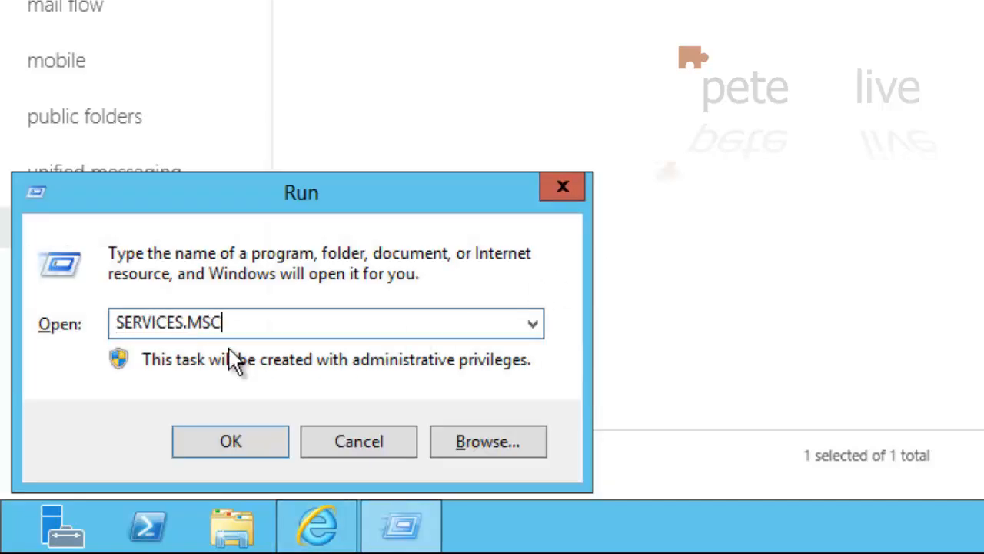
{"action": "key", "text": "Return"}
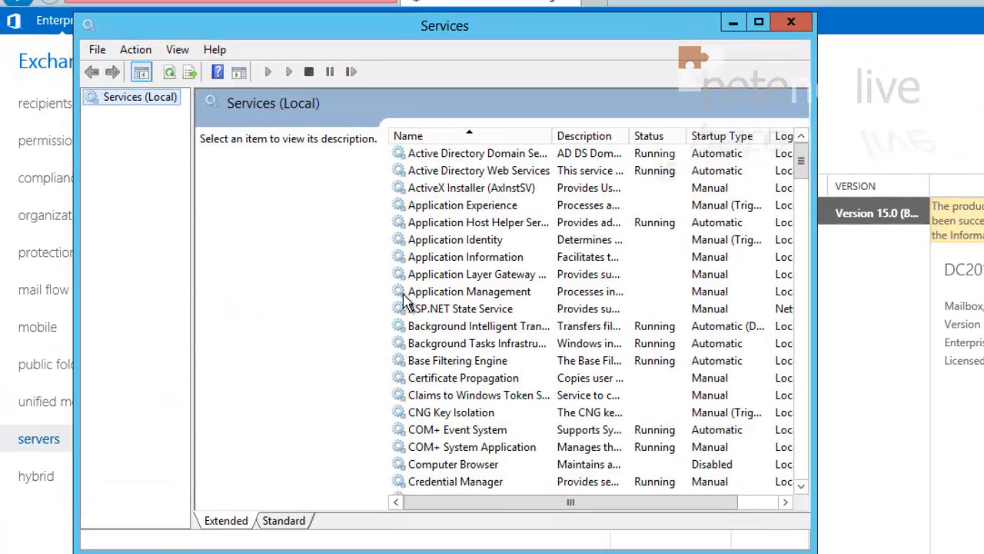
Restart the Microsoft Exchange Information Store service, then close Services
{"action": "left_click", "coordinate": [324, 269]}
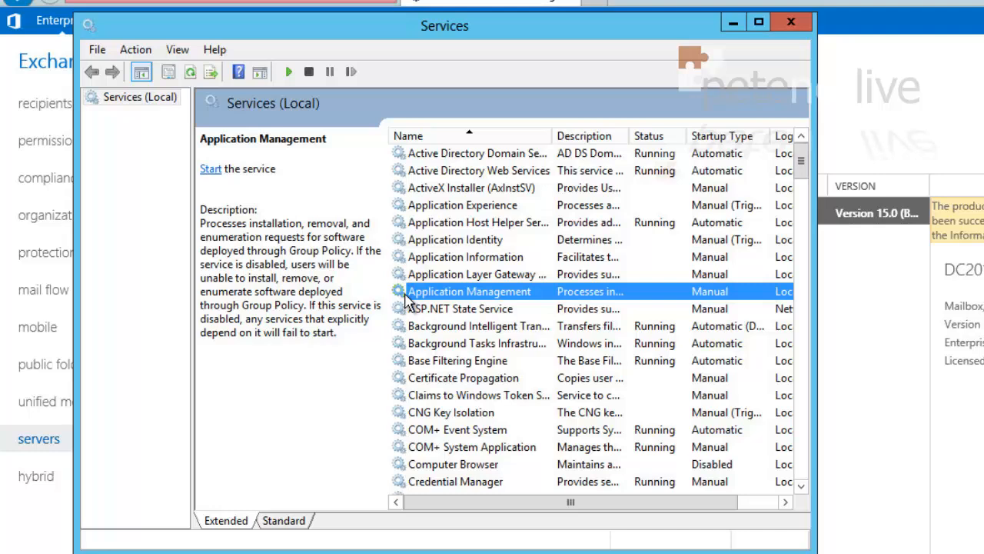
{"action": "type", "text": "mi"}
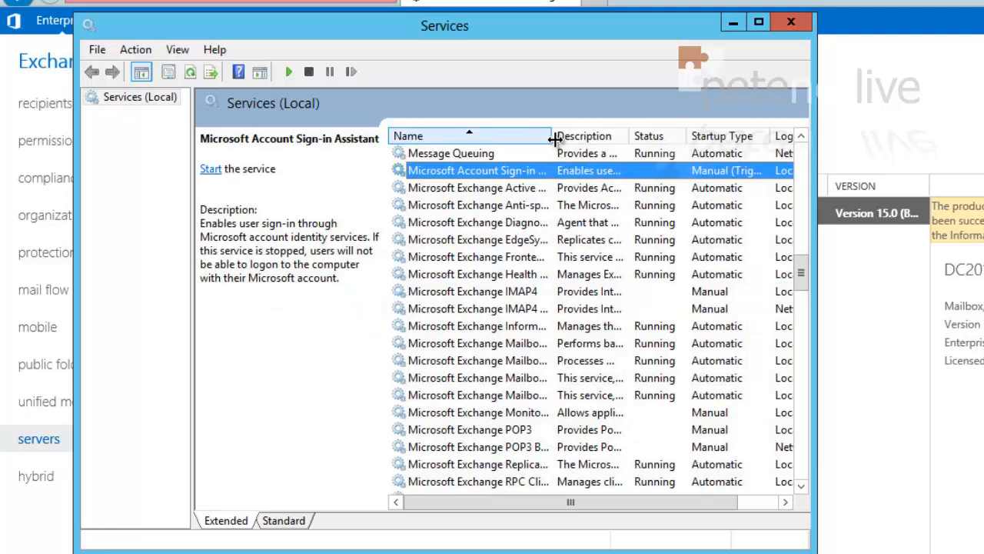
{"action": "left_click_drag", "start_coordinate": [556, 139], "coordinate": [643, 137]}
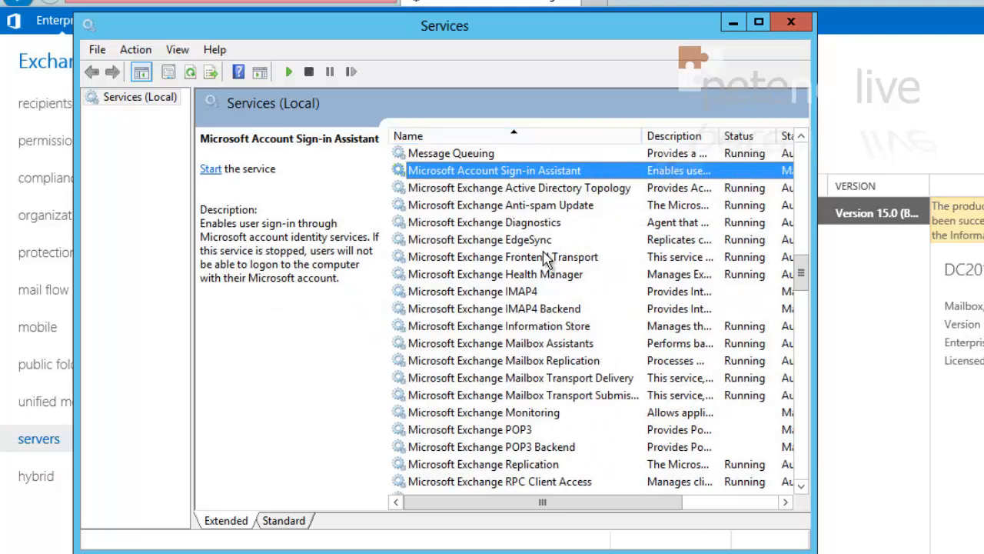
{"action": "left_click", "coordinate": [526, 329]}
{"action": "right_click", "coordinate": [526, 331]}
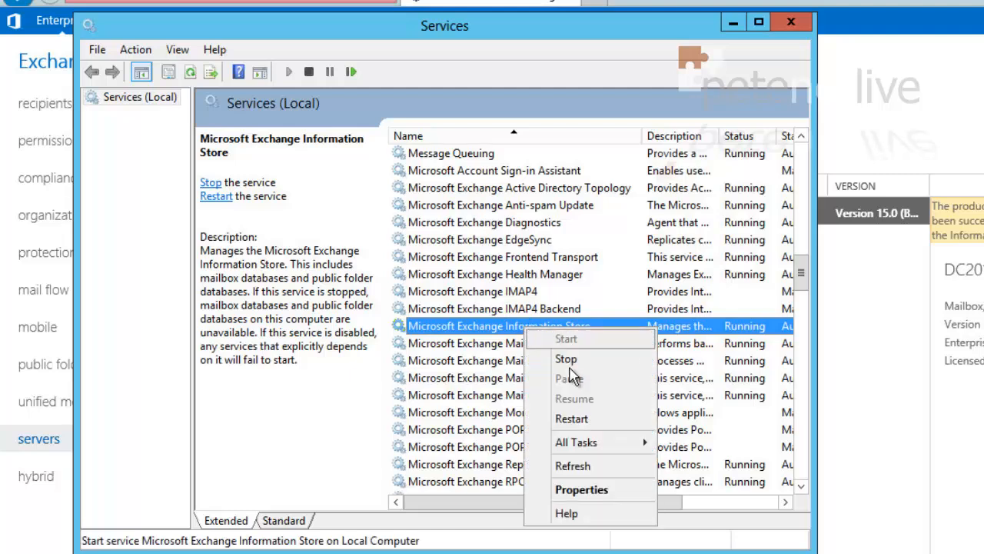
{"action": "left_click", "coordinate": [578, 421]}
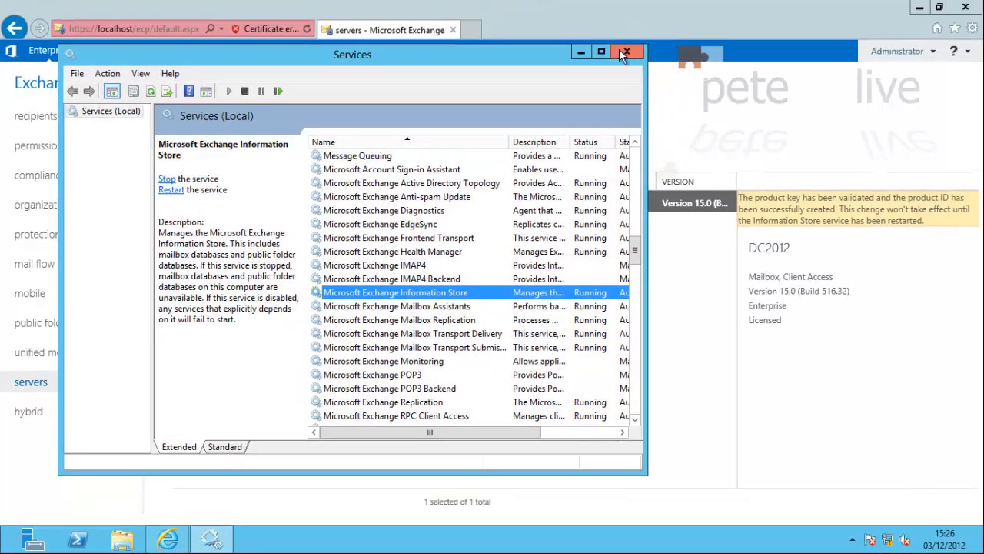
{"action": "left_click", "coordinate": [626, 52]}
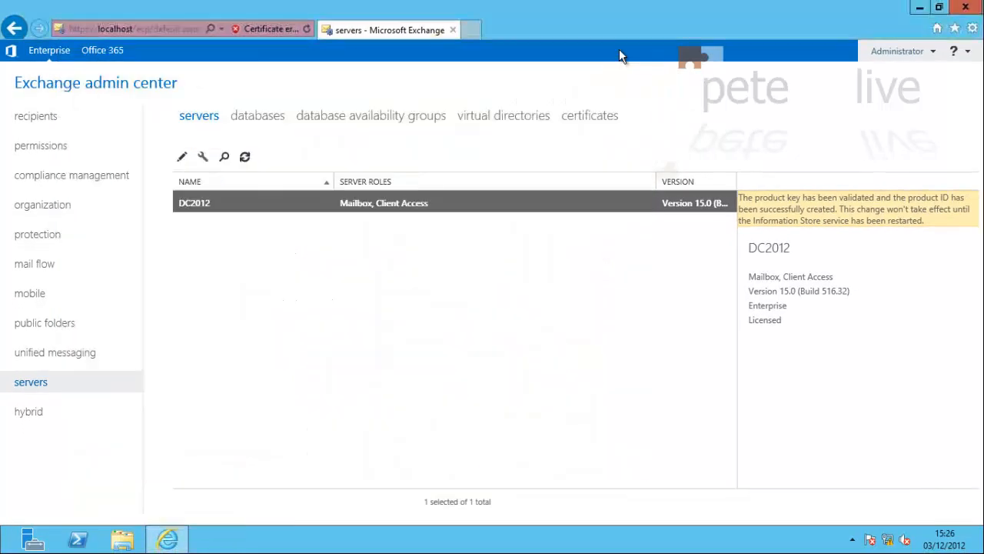
Clear the server selection and show the empty mail flow send connectors list
{"action": "left_click", "coordinate": [501, 328]}
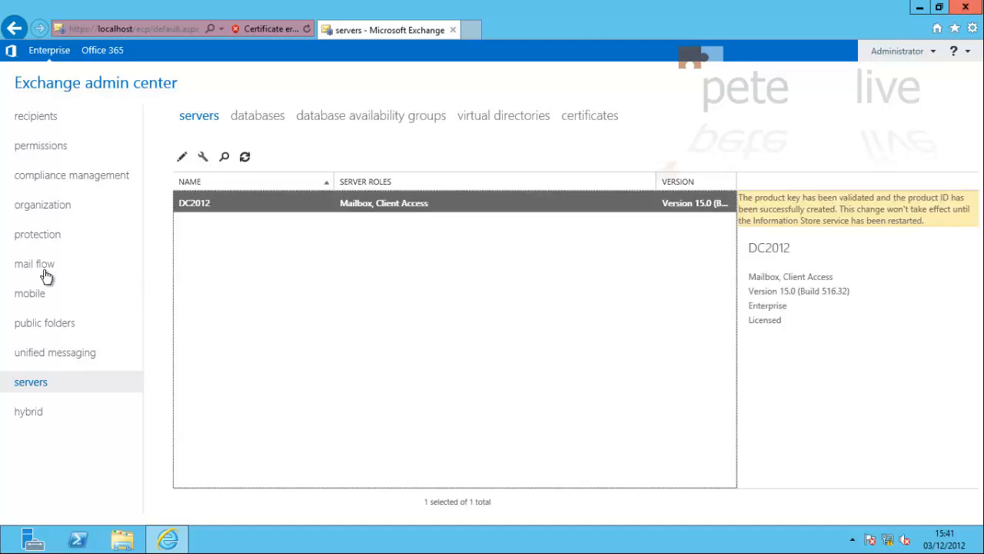
{"action": "left_click", "coordinate": [42, 265]}
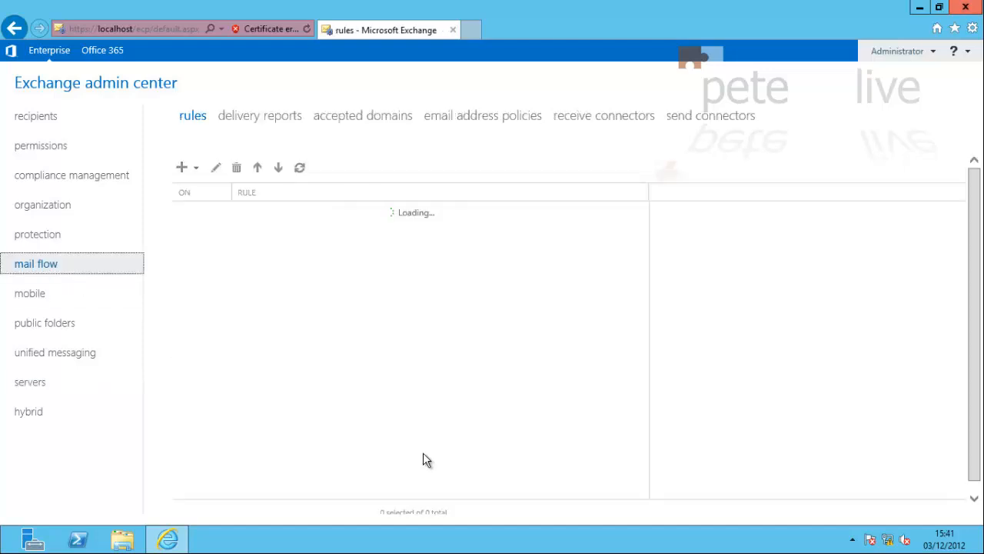
{"action": "left_click", "coordinate": [711, 117]}
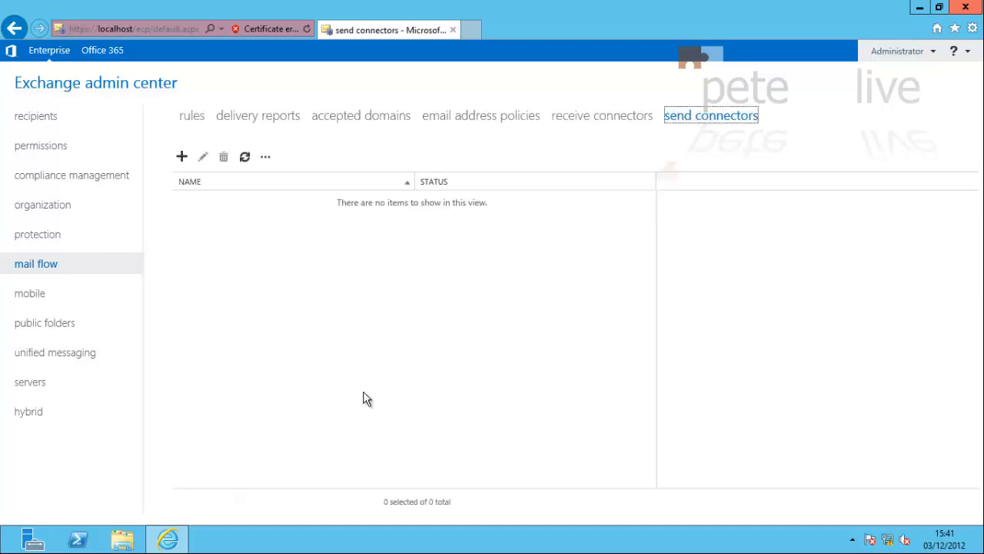
Start a new send connector named Default-Send of Internet type, keeping default network settings
{"action": "left_click", "coordinate": [182, 158]}
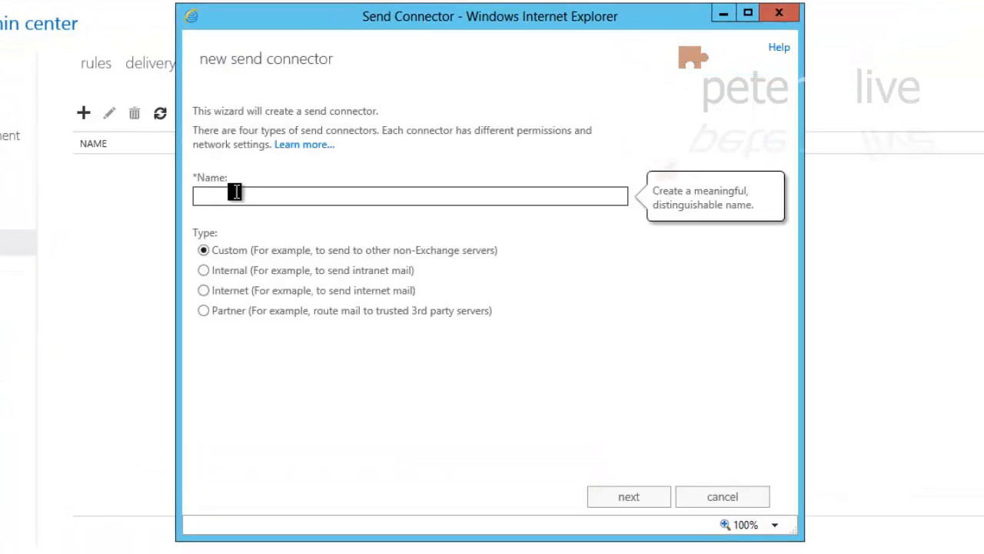
{"action": "type", "text": "Default-Send"}
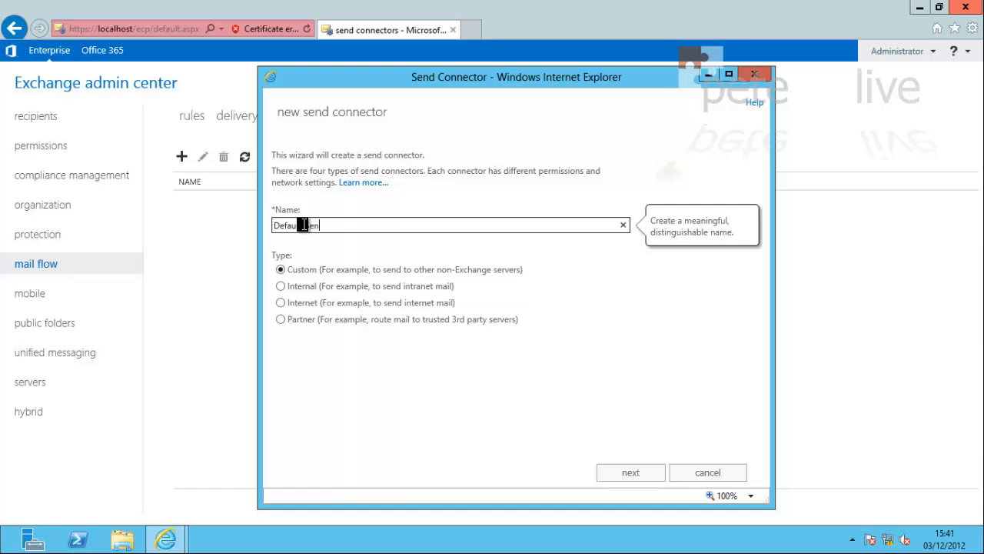
{"action": "left_click", "coordinate": [280, 303]}
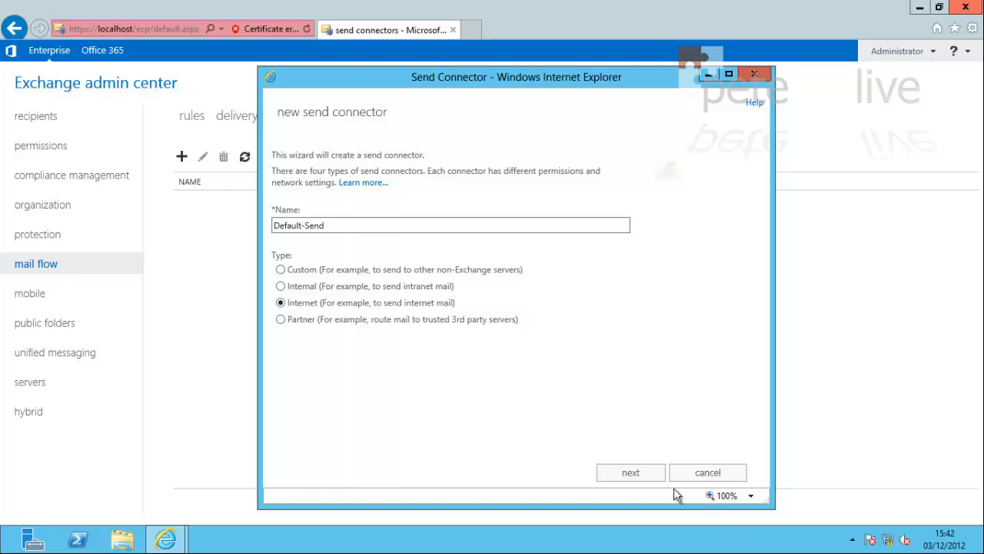
{"action": "left_click", "coordinate": [631, 472]}
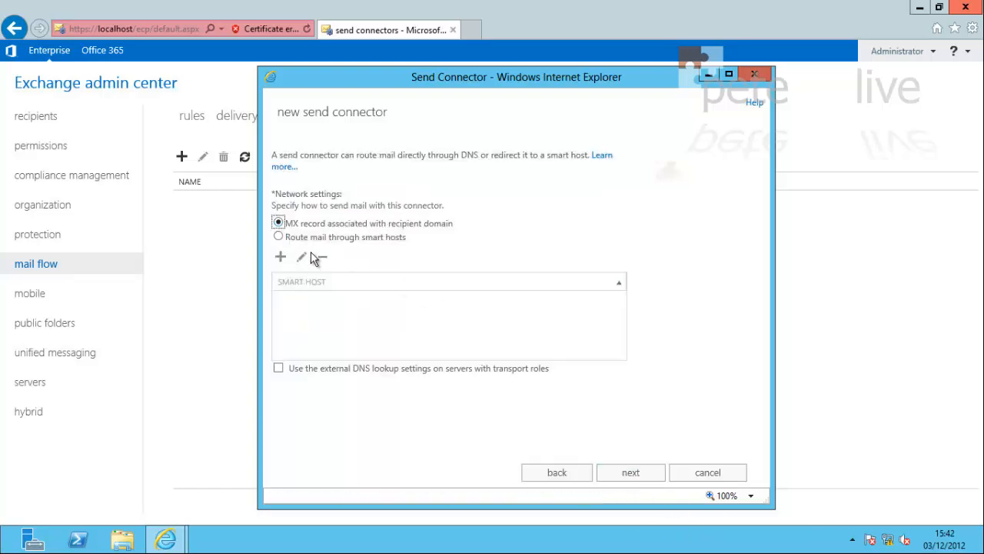
{"action": "left_click", "coordinate": [630, 474]}
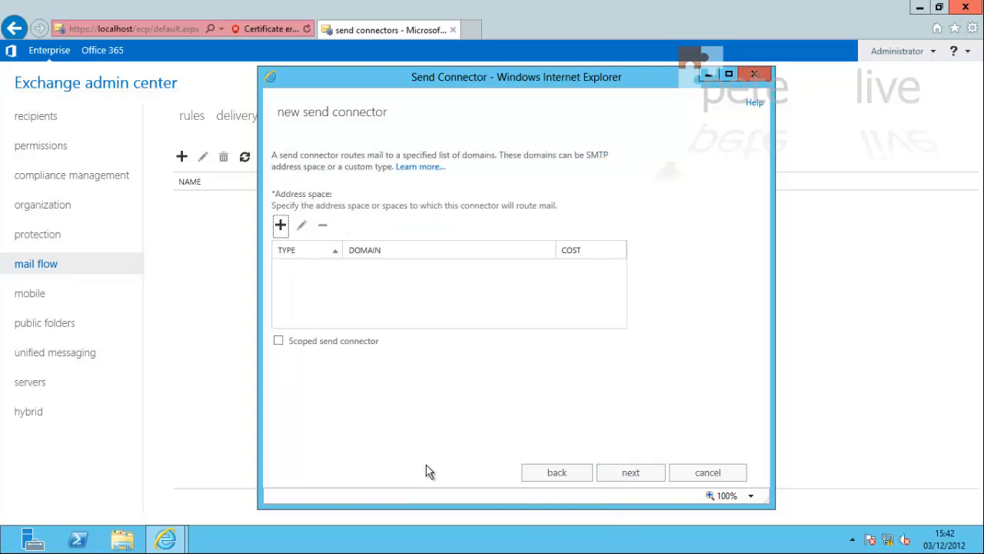
Add the SMTP address space * to the connector
{"action": "left_click", "coordinate": [280, 225]}
{"action": "left_click", "coordinate": [286, 268]}
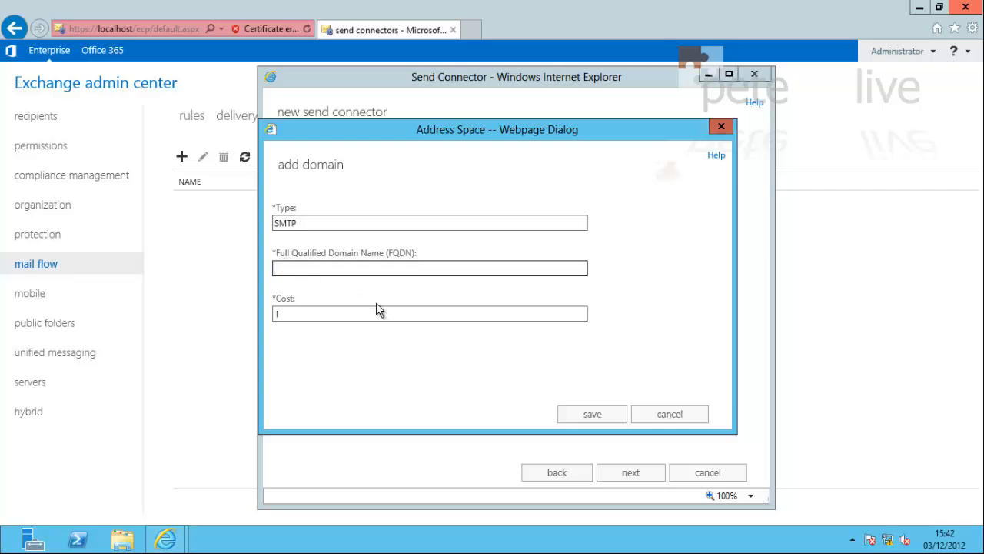
{"action": "type", "text": "*"}
{"action": "left_click", "coordinate": [596, 416]}
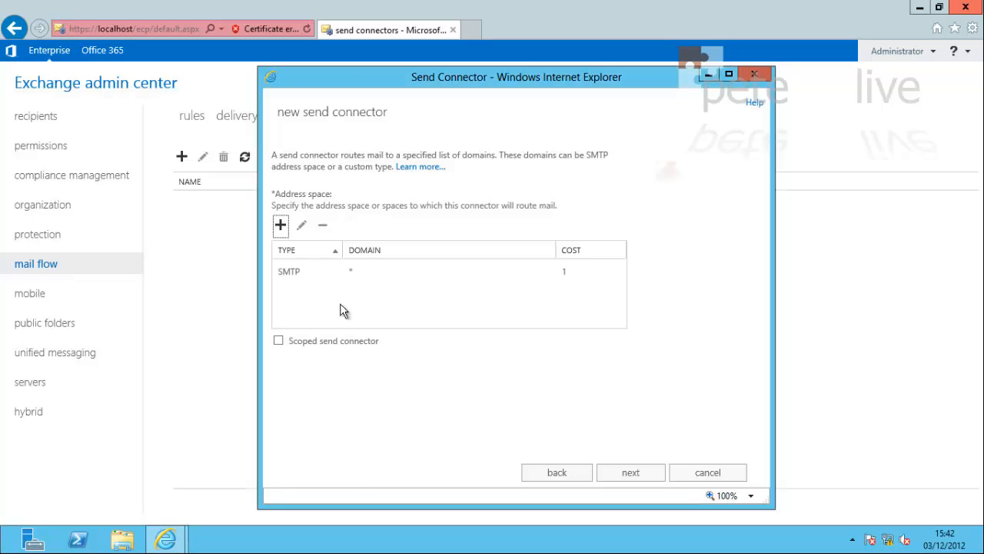
{"action": "left_click", "coordinate": [631, 473]}
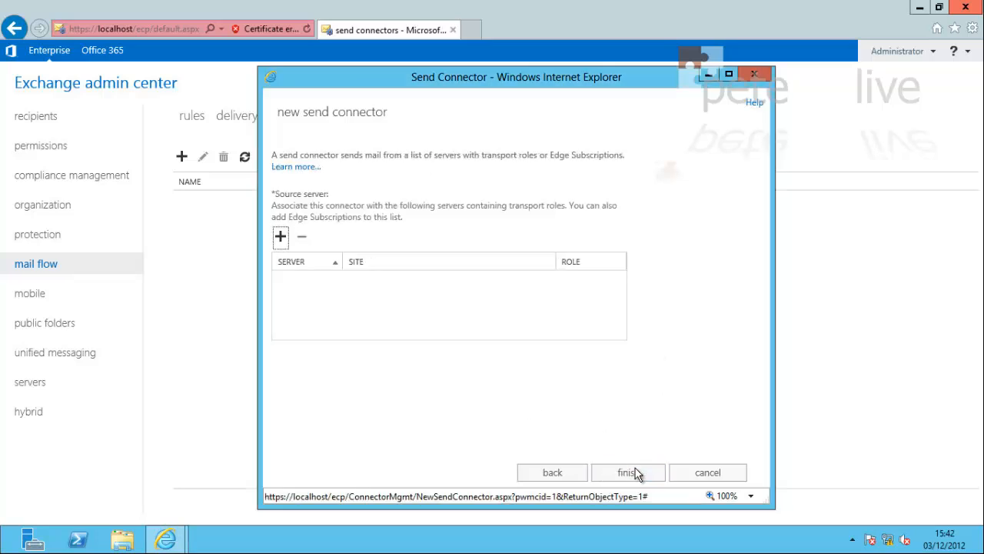
Set DC2012 as the source server and finish creating Default-Send
{"action": "left_click", "coordinate": [281, 237]}
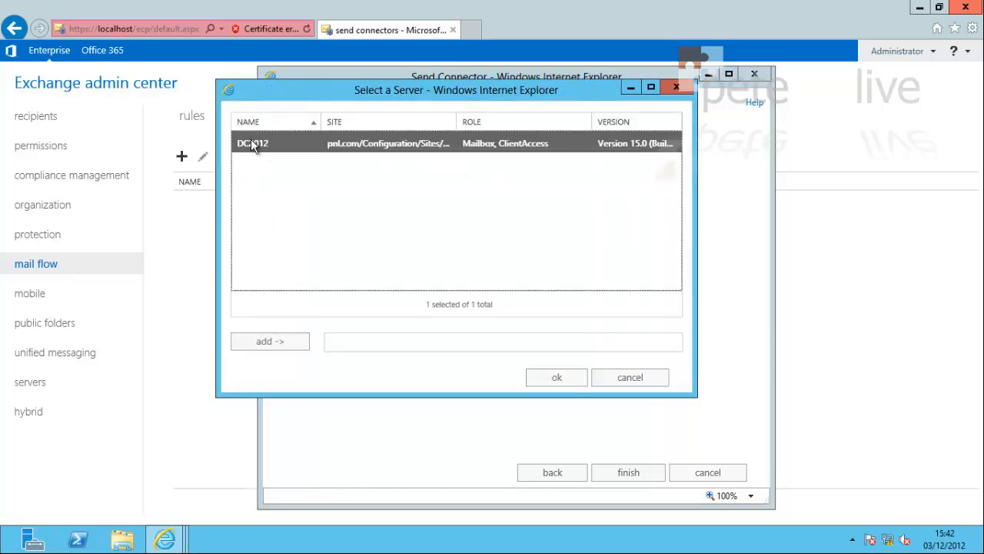
{"action": "left_click", "coordinate": [270, 341]}
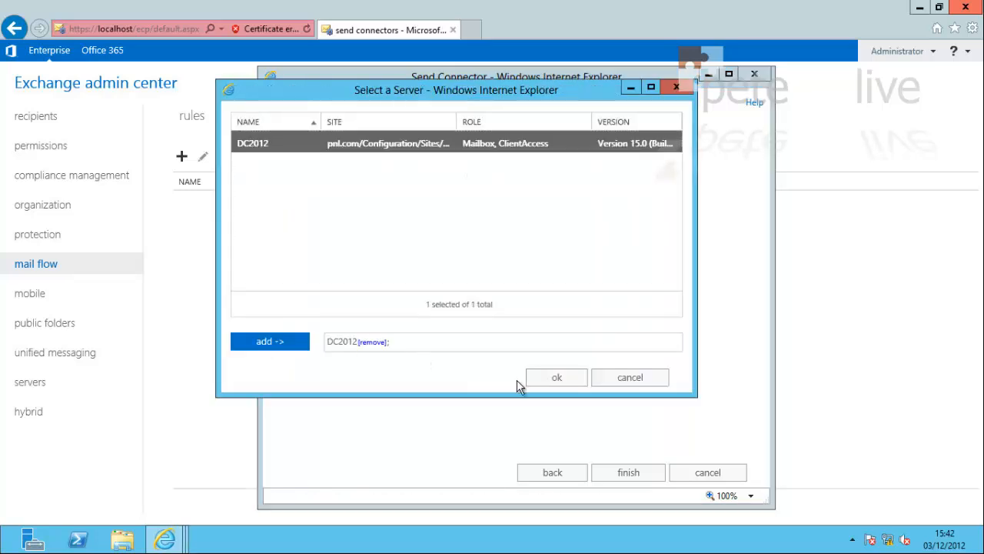
{"action": "left_click", "coordinate": [559, 377]}
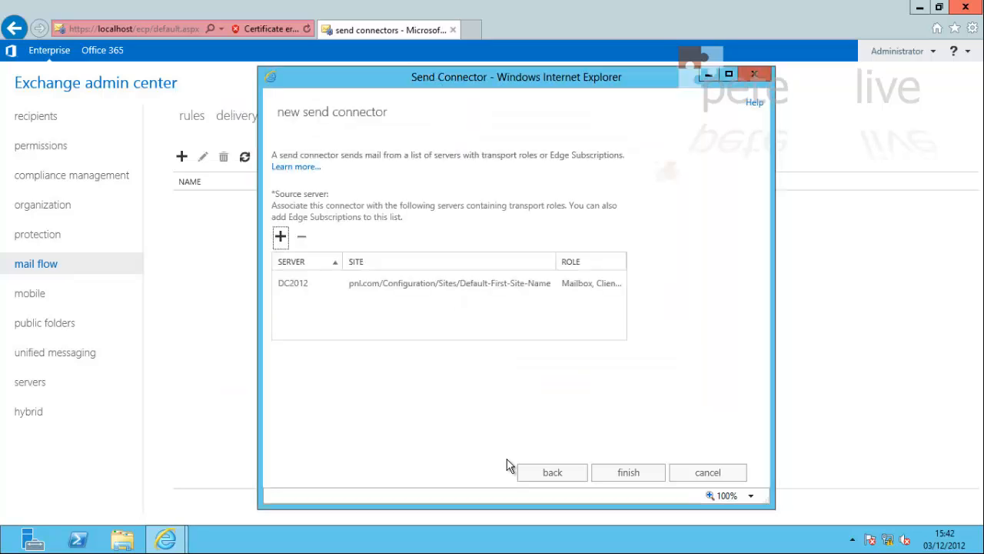
{"action": "left_click", "coordinate": [626, 472]}
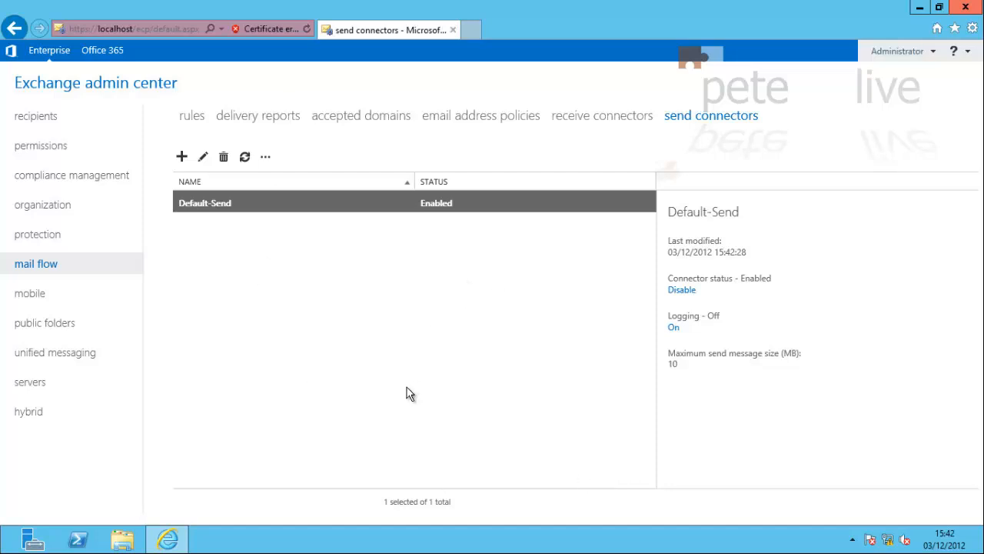
Add accepted domain PeteNetLive for petenetlive.com as Authoritative and save it
{"action": "left_click", "coordinate": [348, 123]}
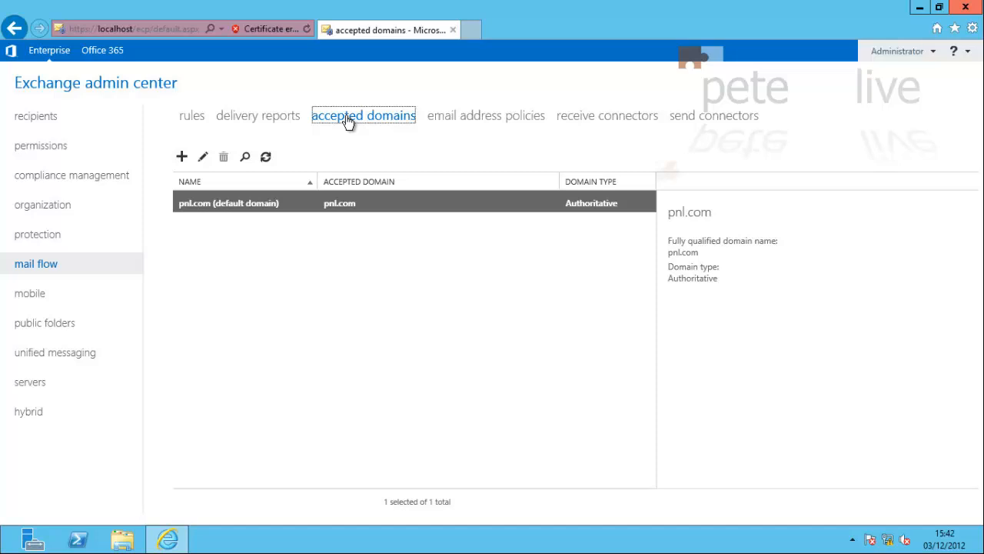
{"action": "left_click", "coordinate": [181, 157]}
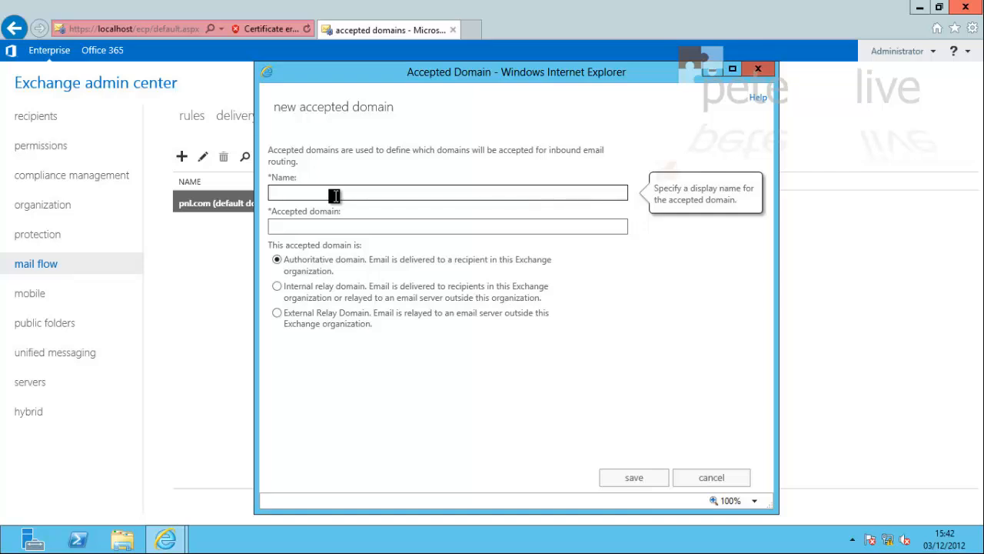
{"action": "type", "text": "PeteNetLive"}
{"action": "key", "text": "Tab"}
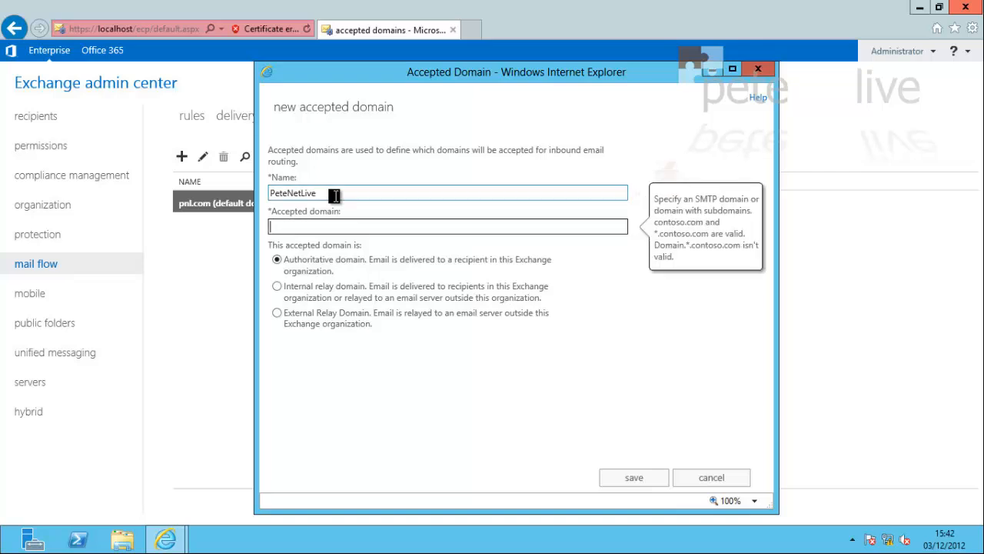
{"action": "type", "text": "petenetlive.com"}
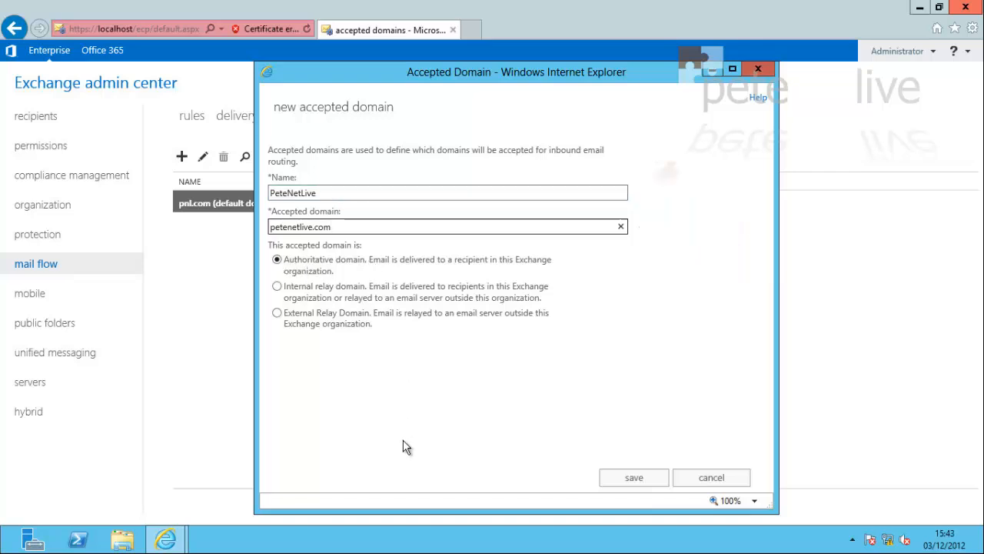
{"action": "left_click", "coordinate": [635, 479]}
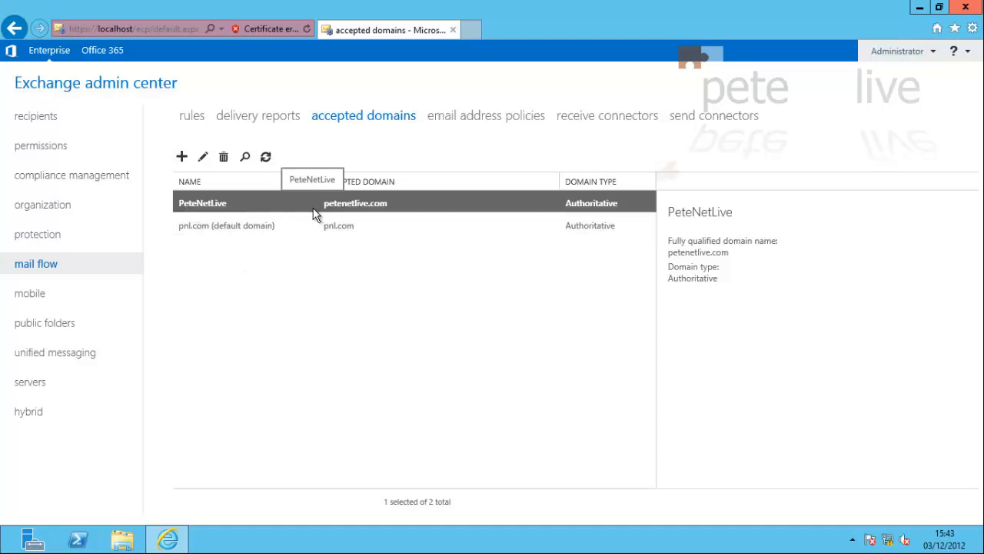
{"action": "left_click", "coordinate": [477, 117]}
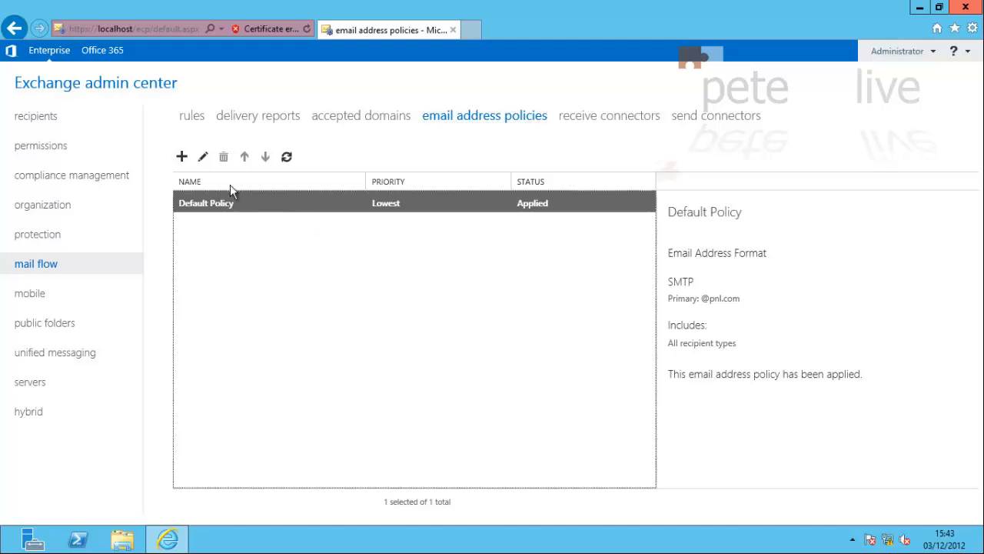
{"action": "left_click", "coordinate": [203, 160]}
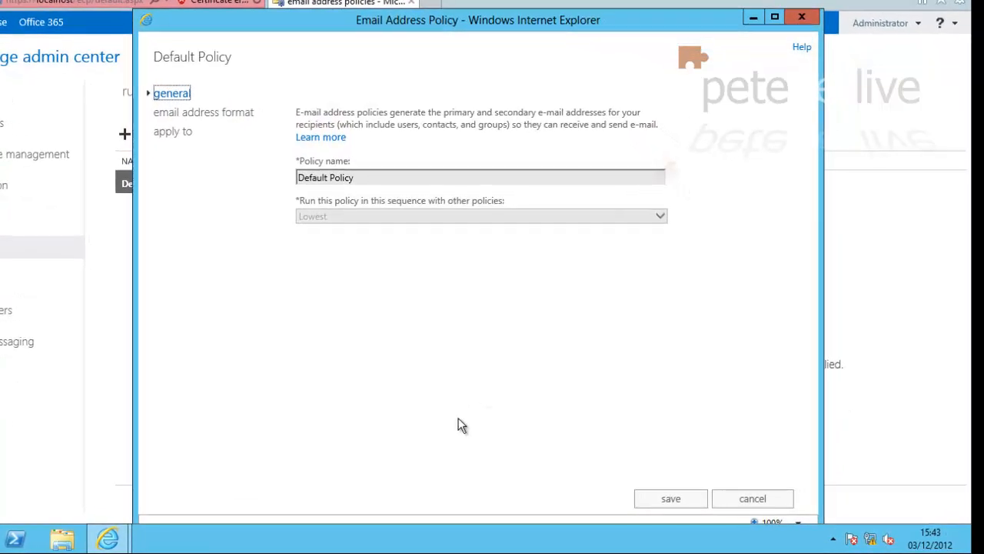
{"action": "left_click", "coordinate": [205, 115]}
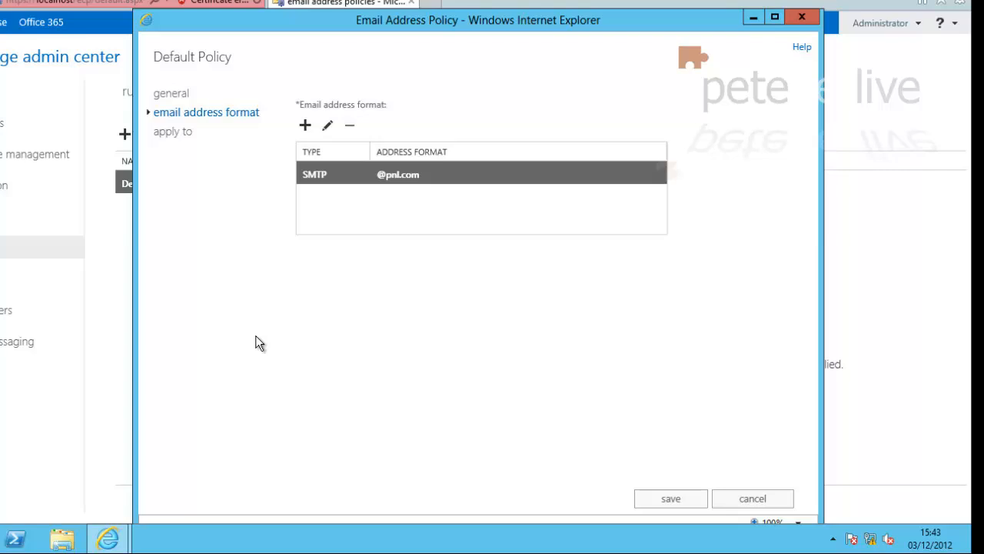
{"action": "left_click", "coordinate": [305, 126]}
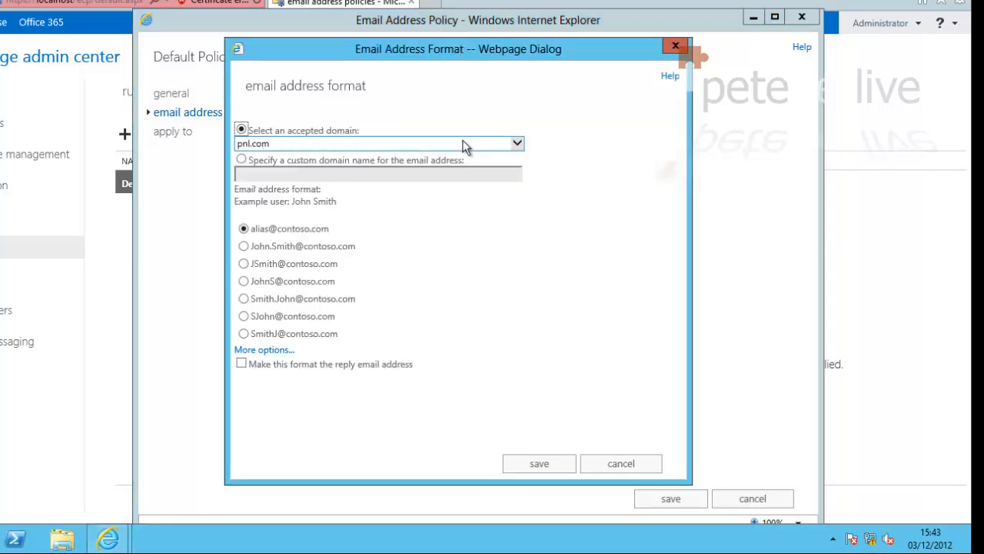
{"action": "left_click", "coordinate": [517, 143]}
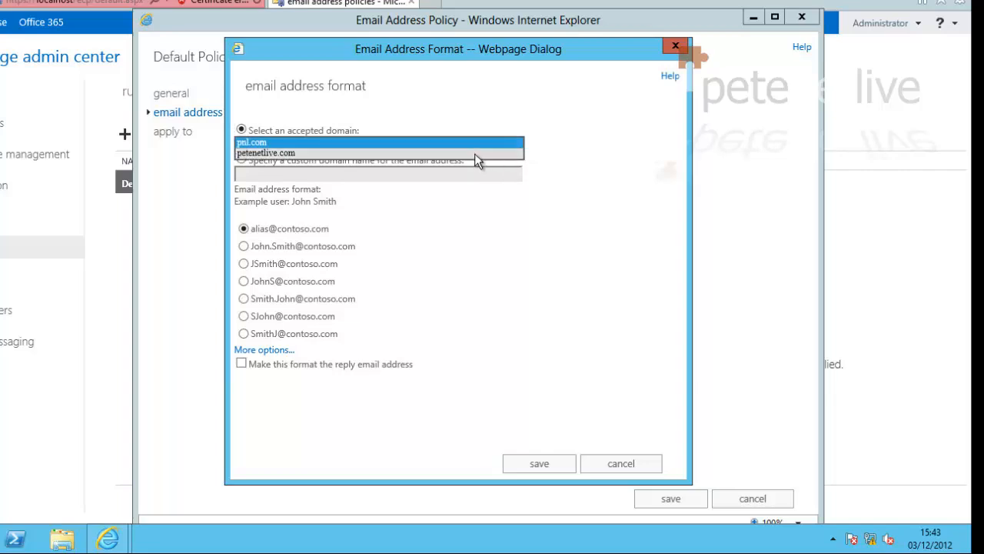
{"action": "left_click", "coordinate": [474, 152]}
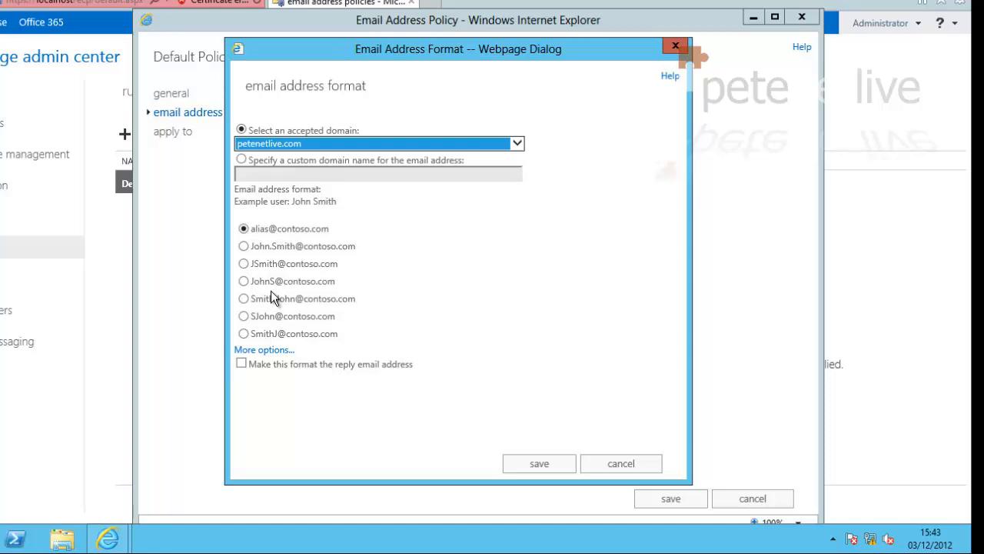
{"action": "left_click", "coordinate": [244, 247]}
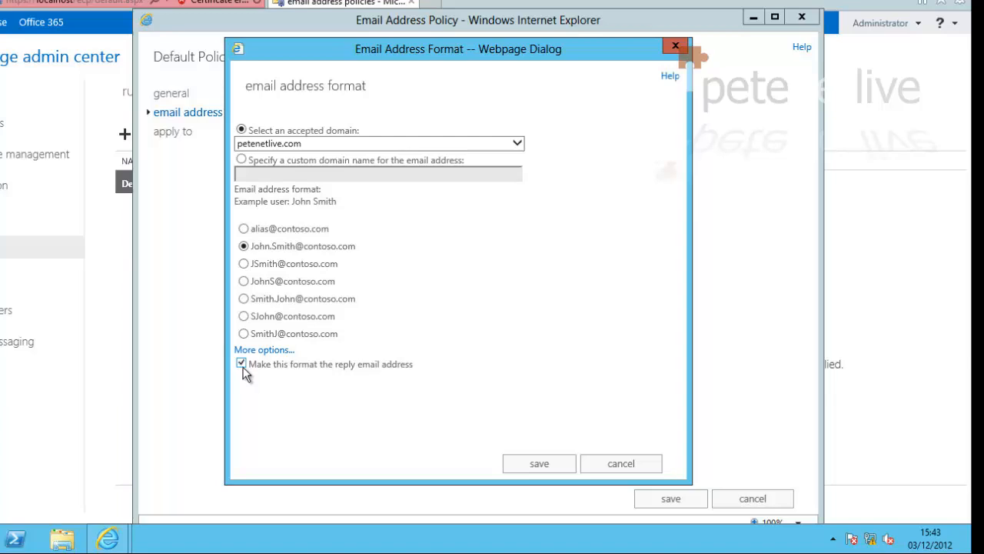
{"action": "left_click", "coordinate": [539, 464]}
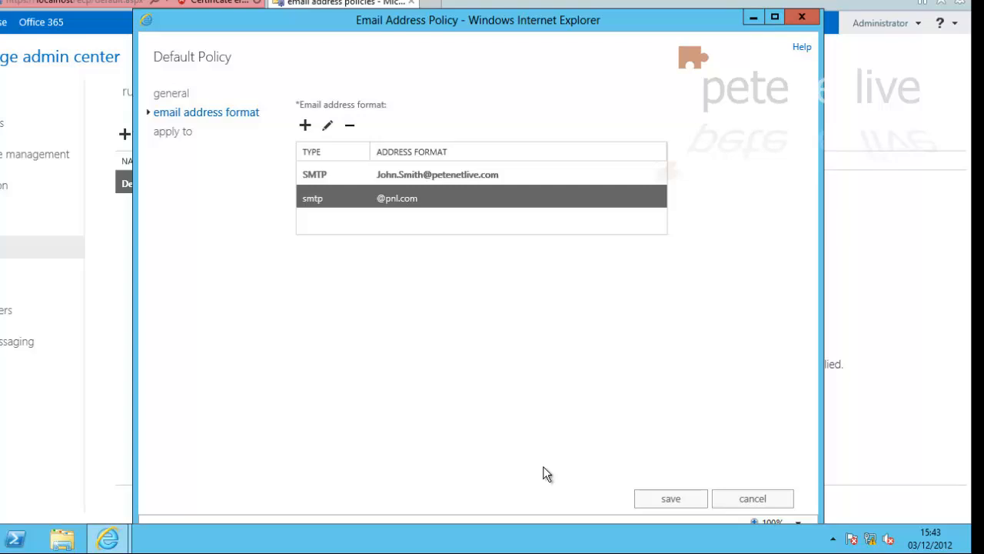
Save the Default Policy and apply it to recipients
{"action": "left_click", "coordinate": [669, 502]}
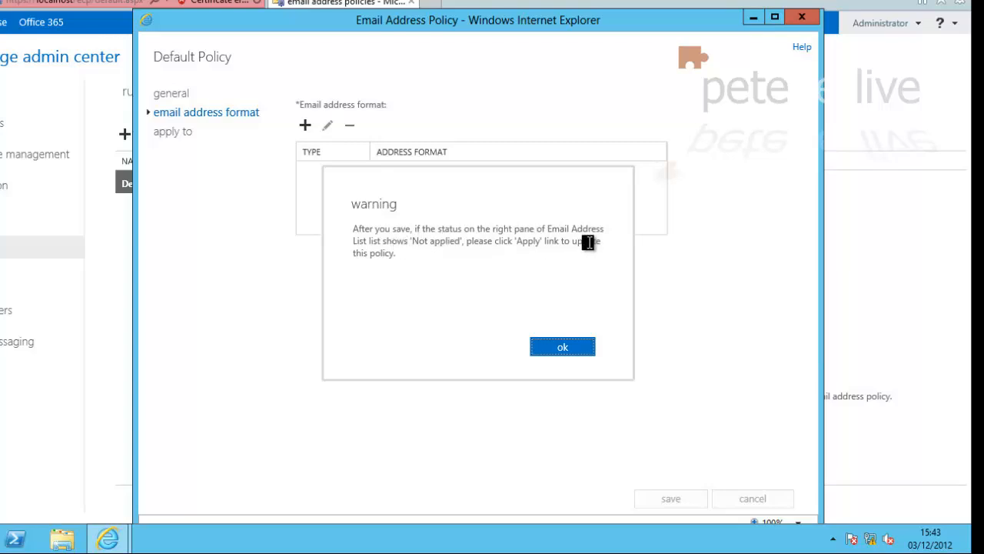
{"action": "left_click", "coordinate": [564, 348]}
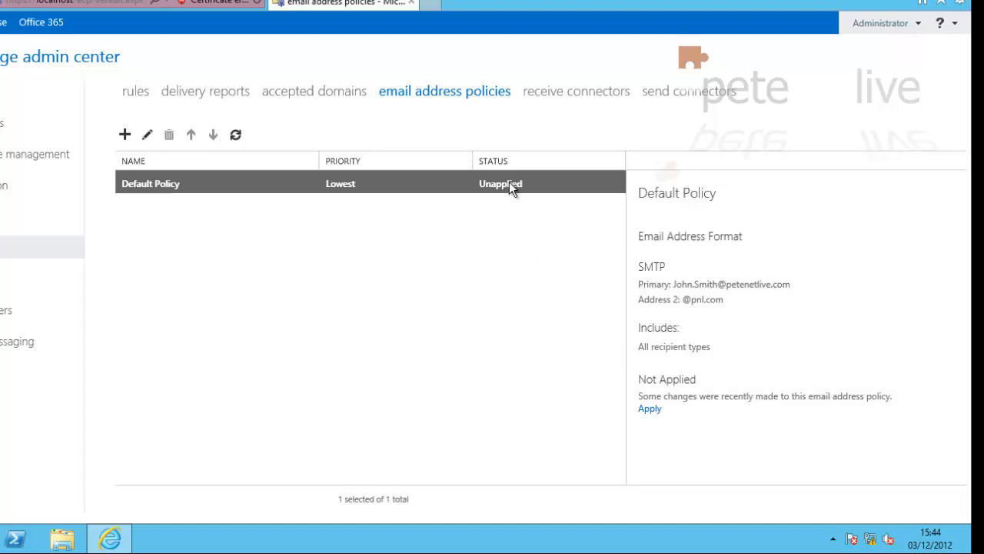
{"action": "left_click", "coordinate": [651, 410]}
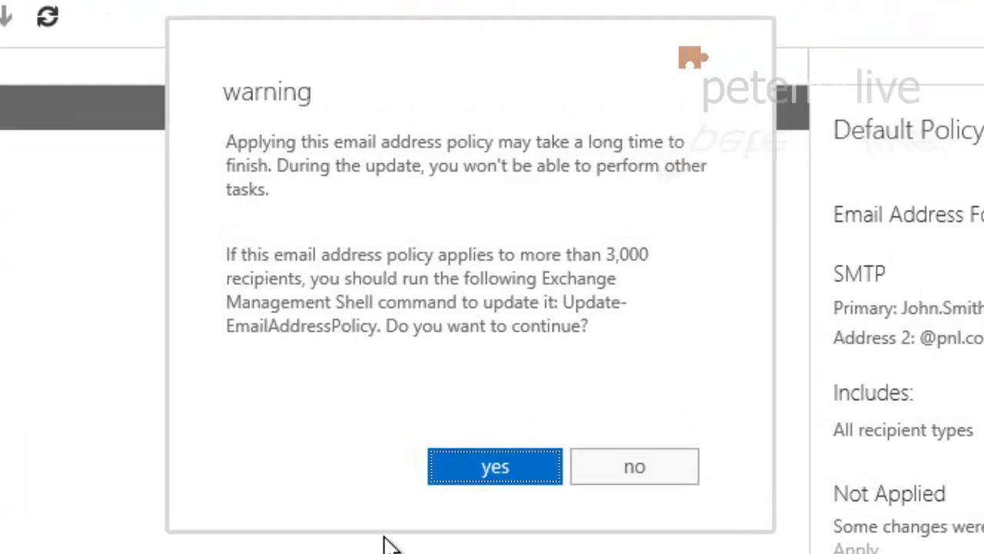
{"action": "left_click", "coordinate": [481, 417]}
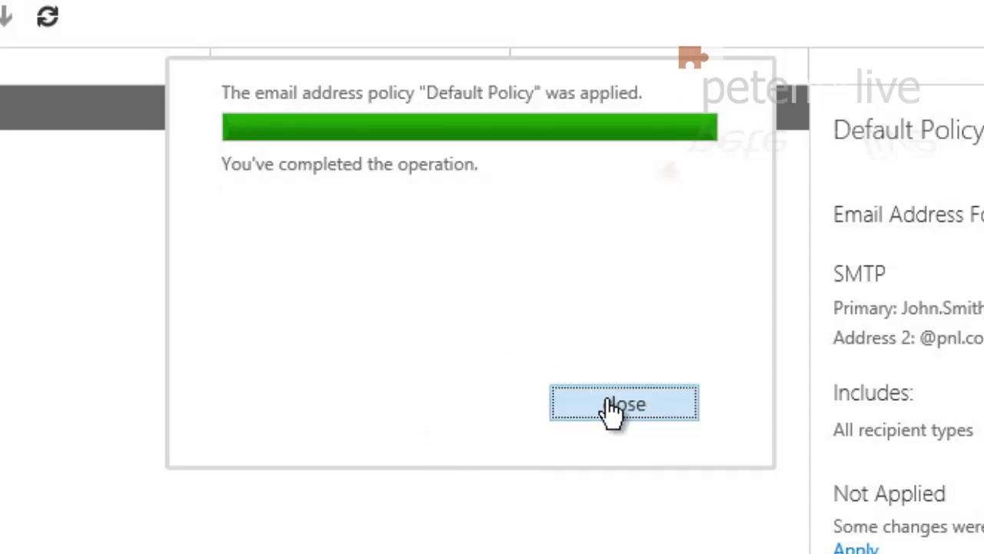
{"action": "left_click", "coordinate": [613, 408]}
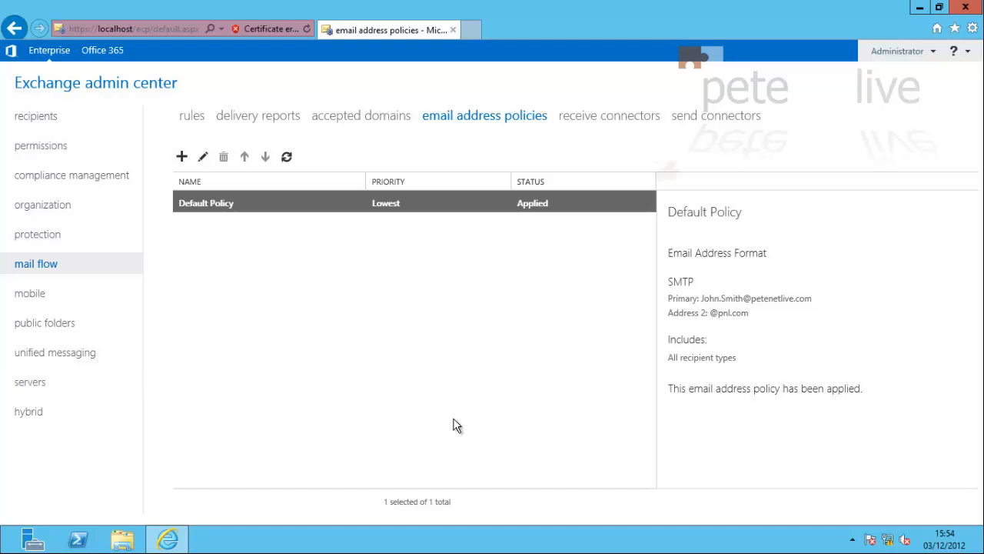
Create a new folder named Exchange on New Volume (E:)
{"action": "key", "text": "super+e"}
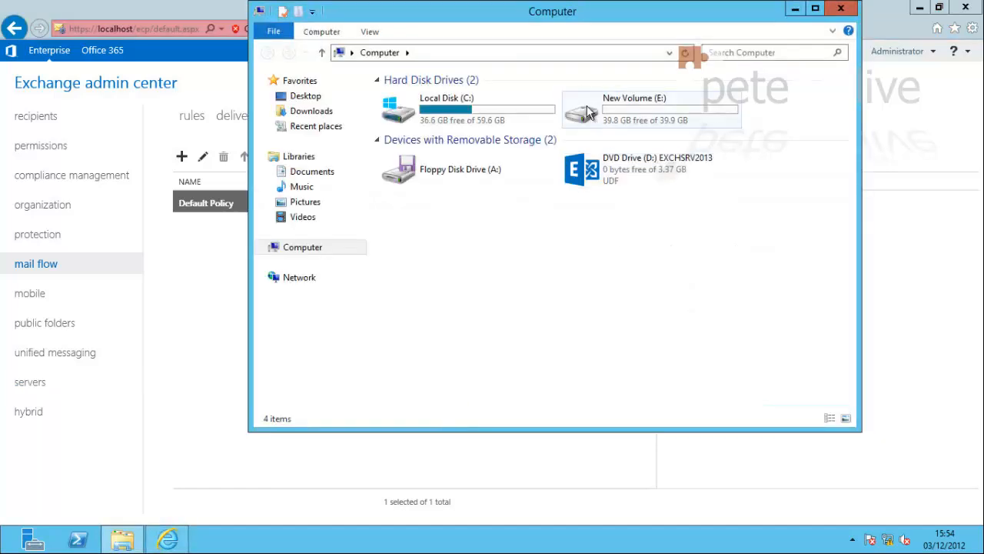
{"action": "double_click", "coordinate": [589, 112]}
{"action": "right_click", "coordinate": [438, 144]}
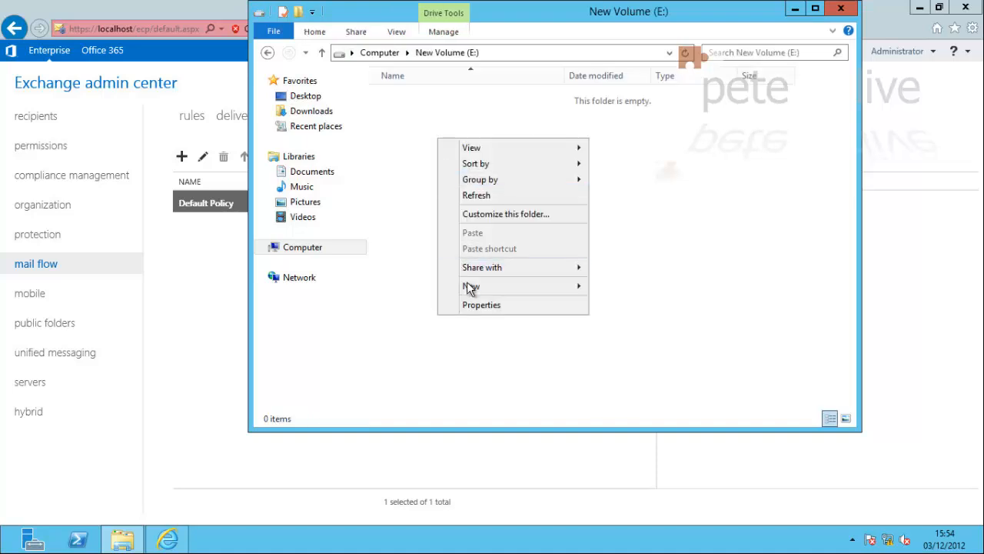
{"action": "mouse_move", "coordinate": [469, 285]}
{"action": "left_click", "coordinate": [620, 287]}
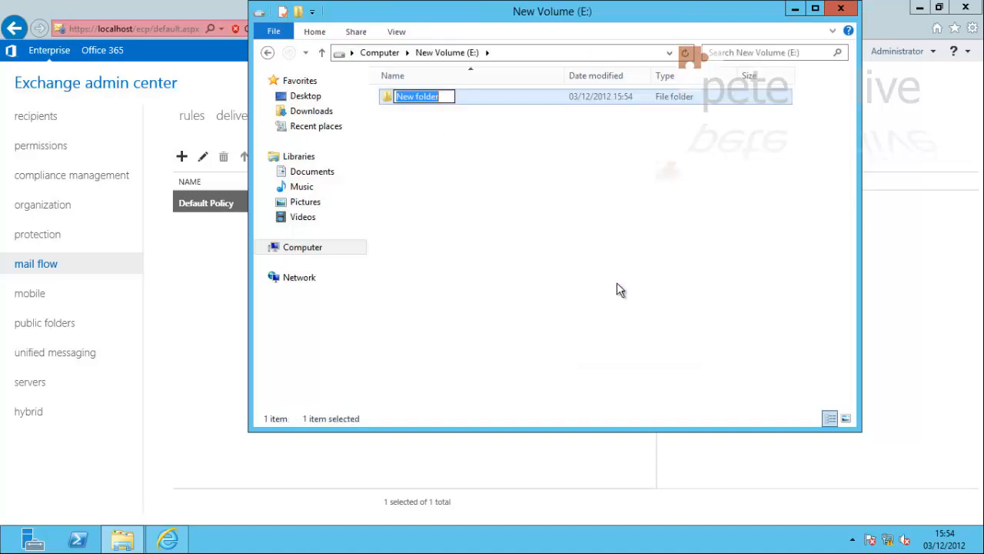
{"action": "type", "text": "Exchange"}
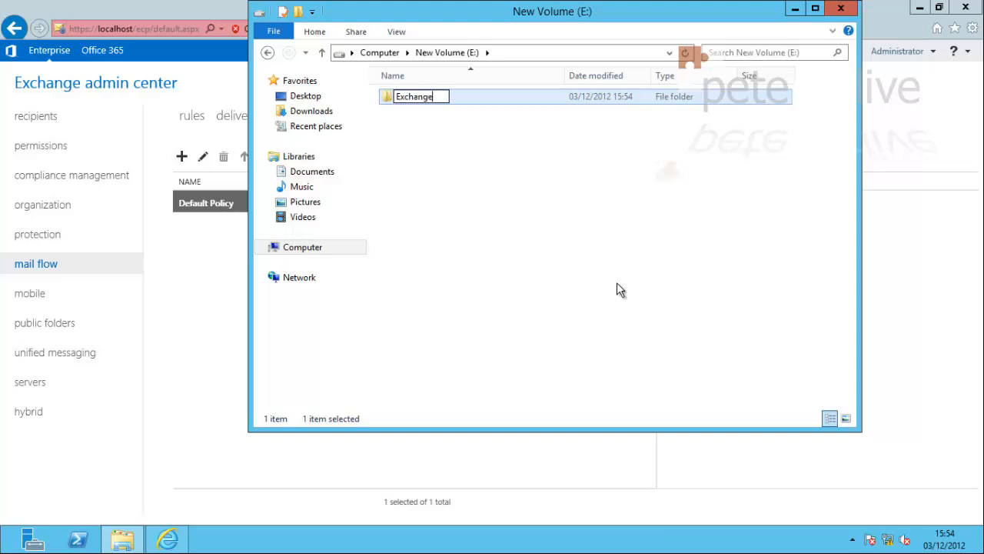
{"action": "left_click", "coordinate": [479, 213]}
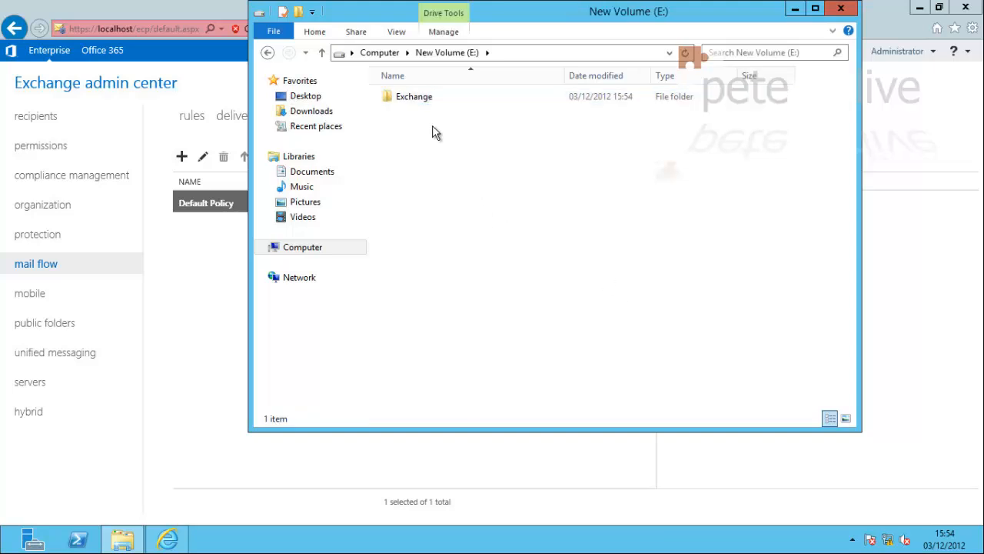
Open the Exchange folder, copy its address as text, and close File Explorer
{"action": "left_click", "coordinate": [410, 101]}
{"action": "double_click", "coordinate": [410, 101]}
{"action": "right_click", "coordinate": [501, 53]}
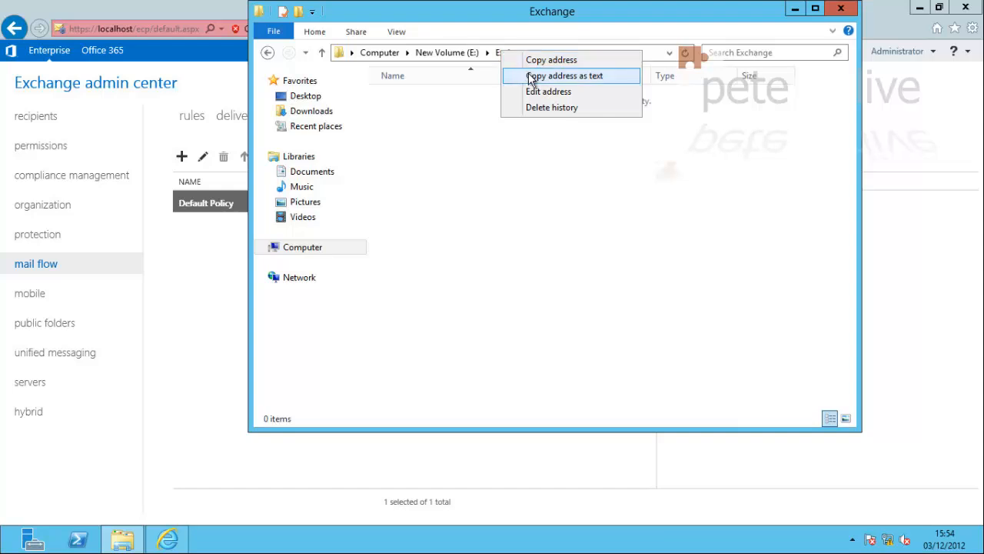
{"action": "left_click", "coordinate": [529, 75]}
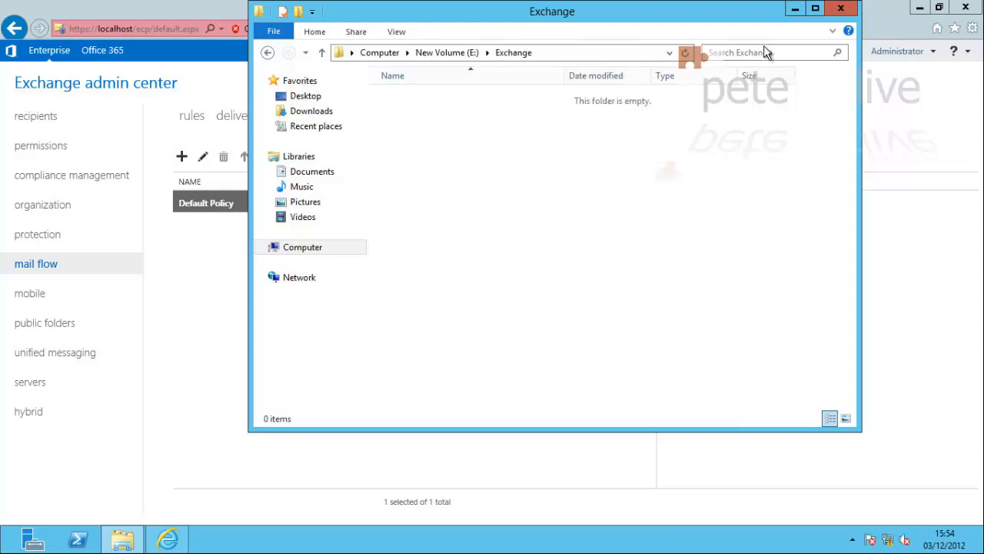
{"action": "left_click", "coordinate": [842, 10]}
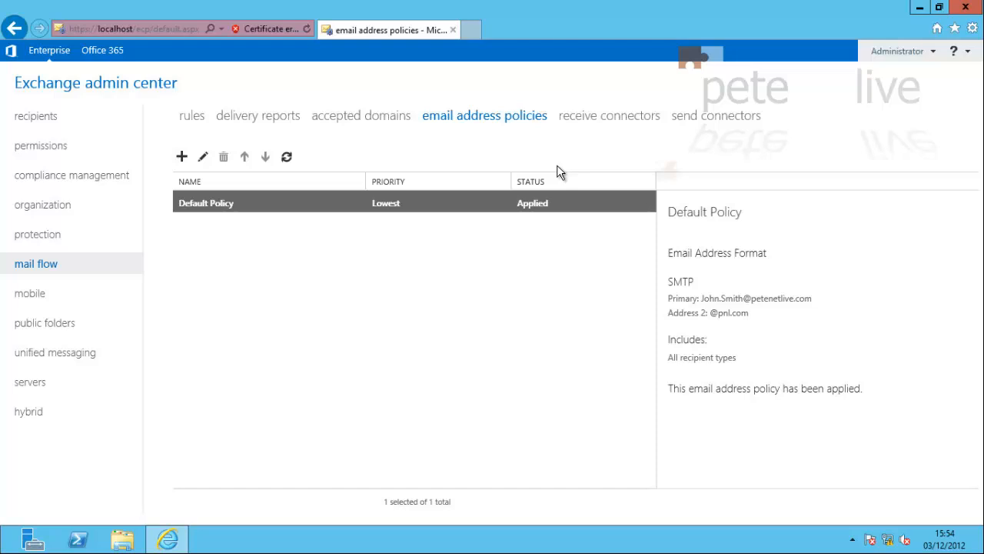
Launch Notepad, enter the path E:\Exchange in a new note, and minimize it
{"action": "key", "text": "super+r"}
{"action": "type", "text": "n"}
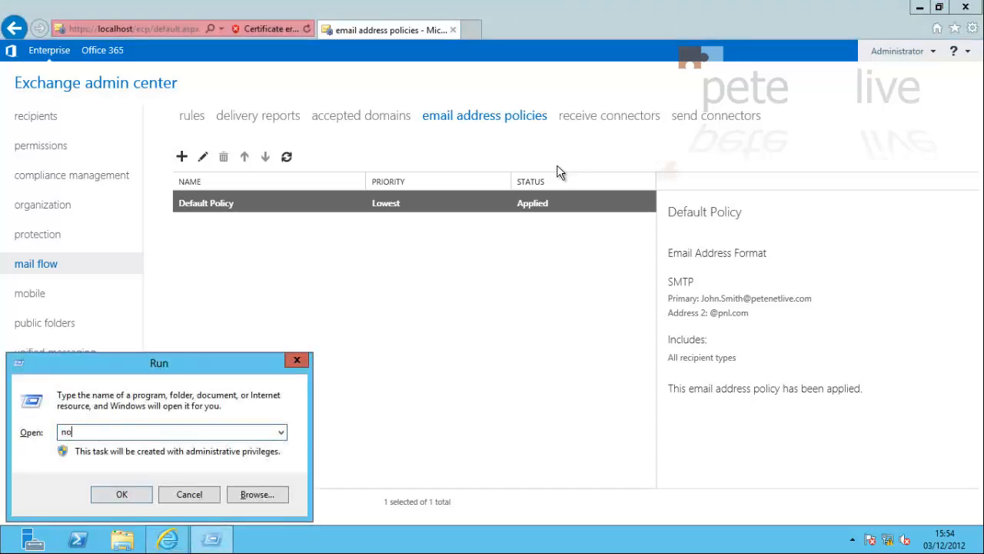
{"action": "type", "text": "otepad"}
{"action": "key", "text": "Return"}
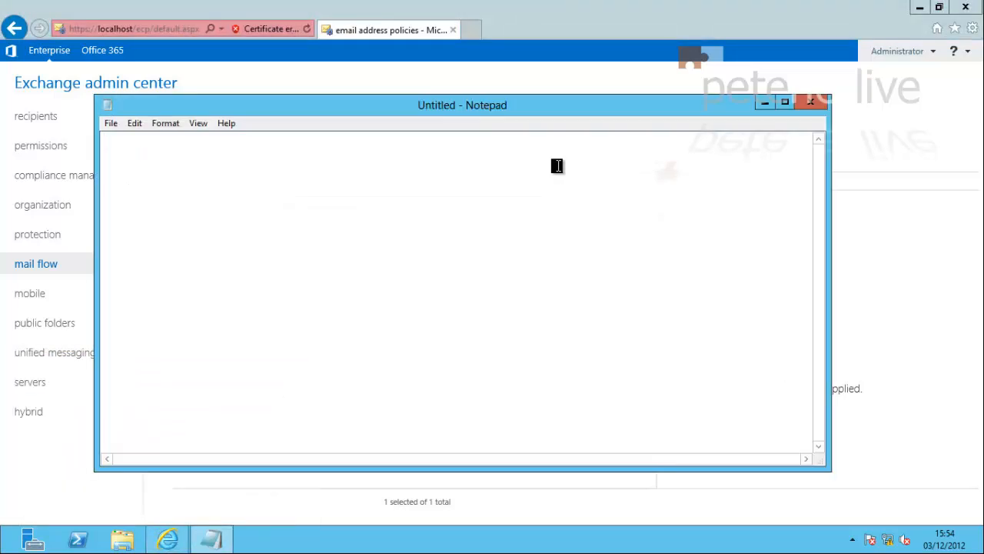
{"action": "type", "text": "E:\\Exchange"}
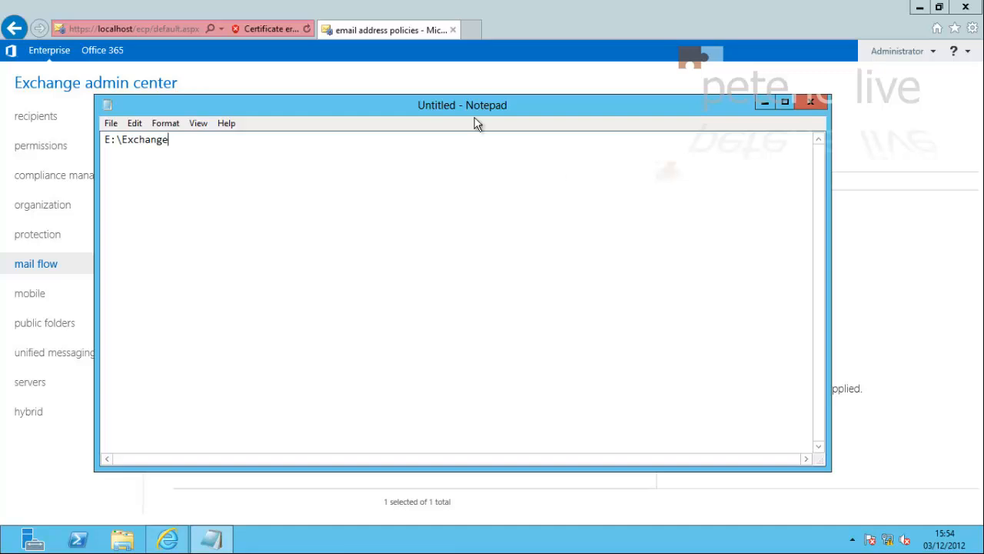
{"action": "left_click", "coordinate": [764, 103]}
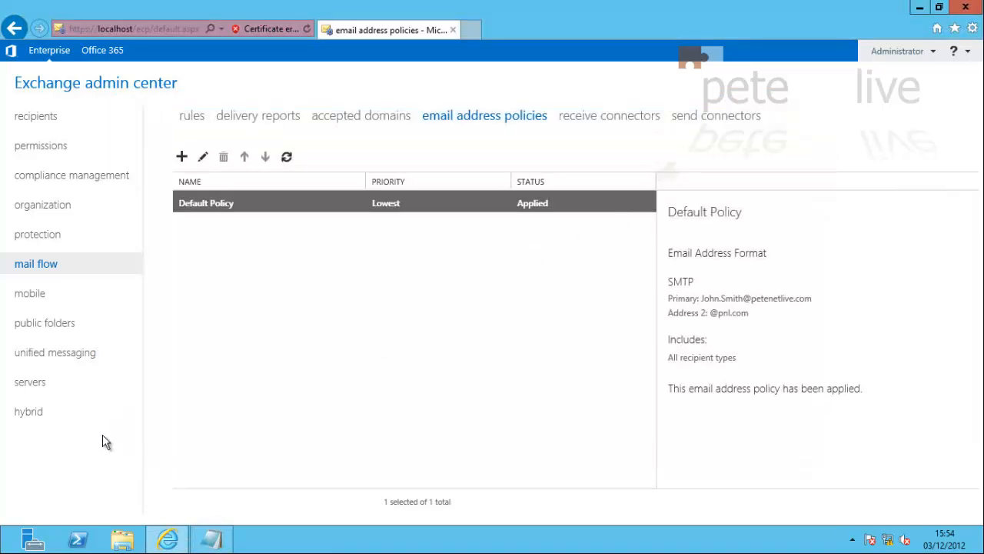
{"action": "left_click", "coordinate": [33, 385]}
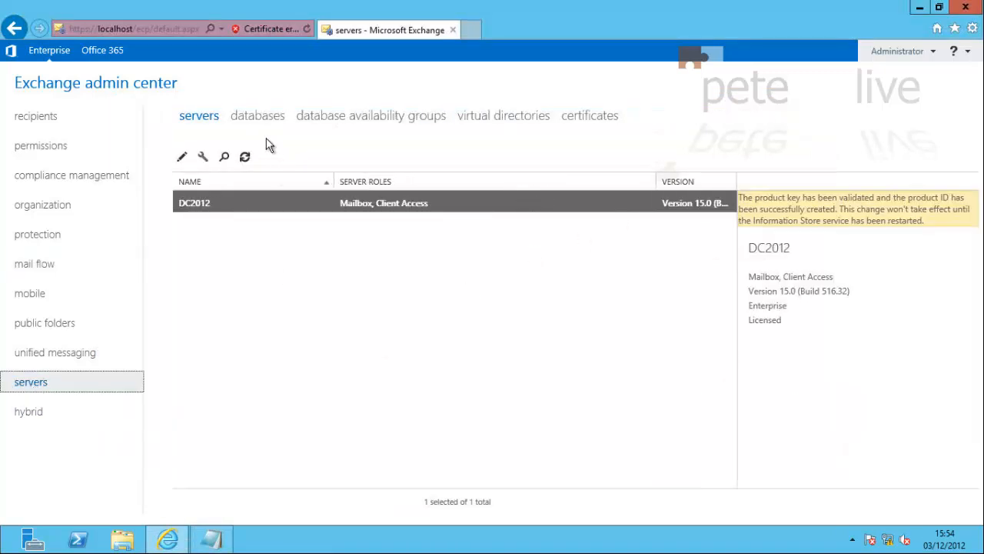
{"action": "left_click", "coordinate": [257, 117]}
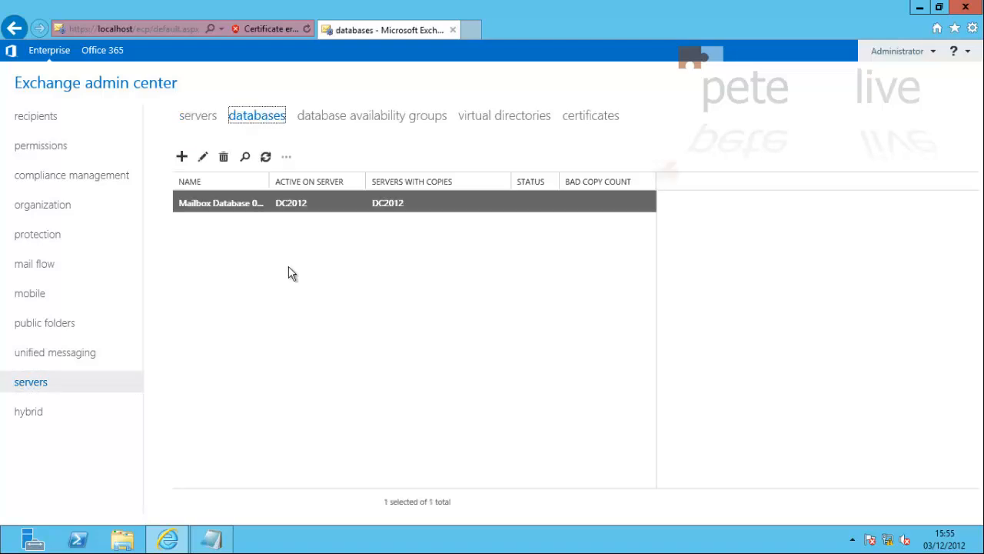
{"action": "left_click", "coordinate": [252, 201]}
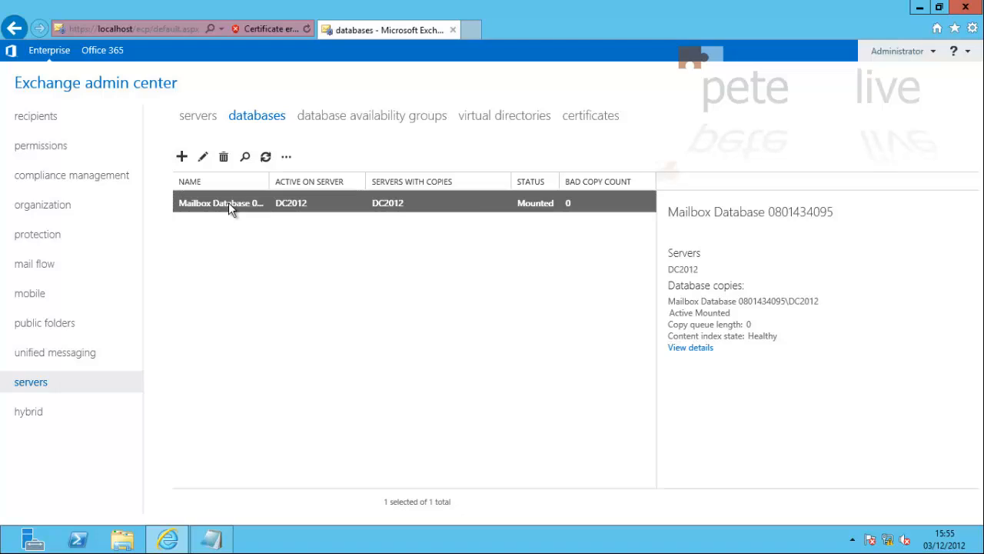
{"action": "left_click", "coordinate": [203, 158]}
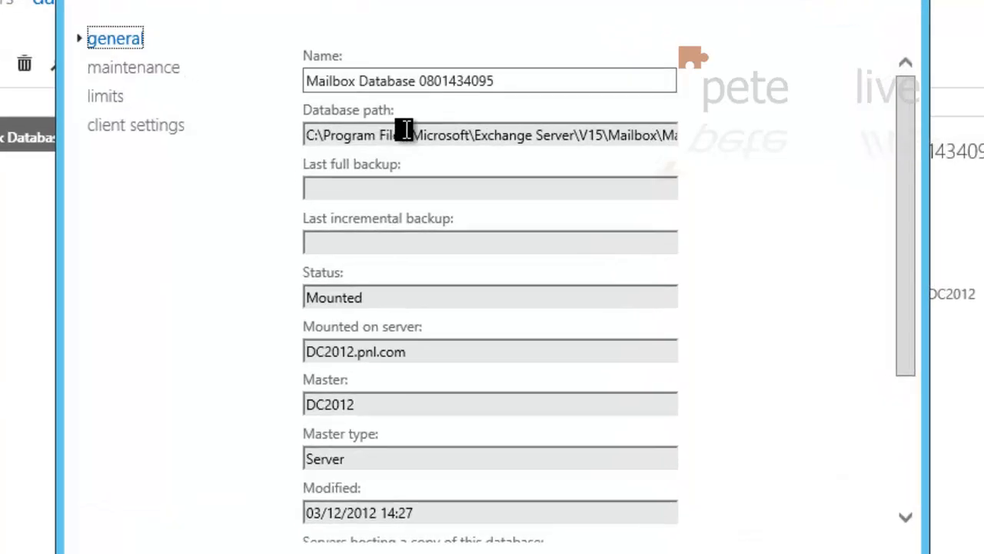
{"action": "left_click", "coordinate": [355, 134]}
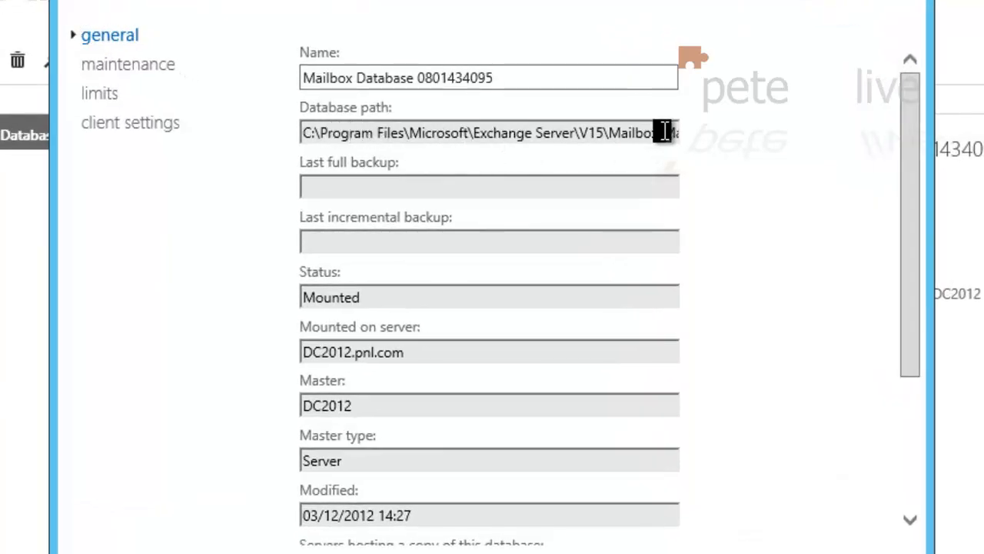
{"action": "left_click_drag", "start_coordinate": [680, 133], "coordinate": [763, 138]}
{"action": "left_click", "coordinate": [488, 136]}
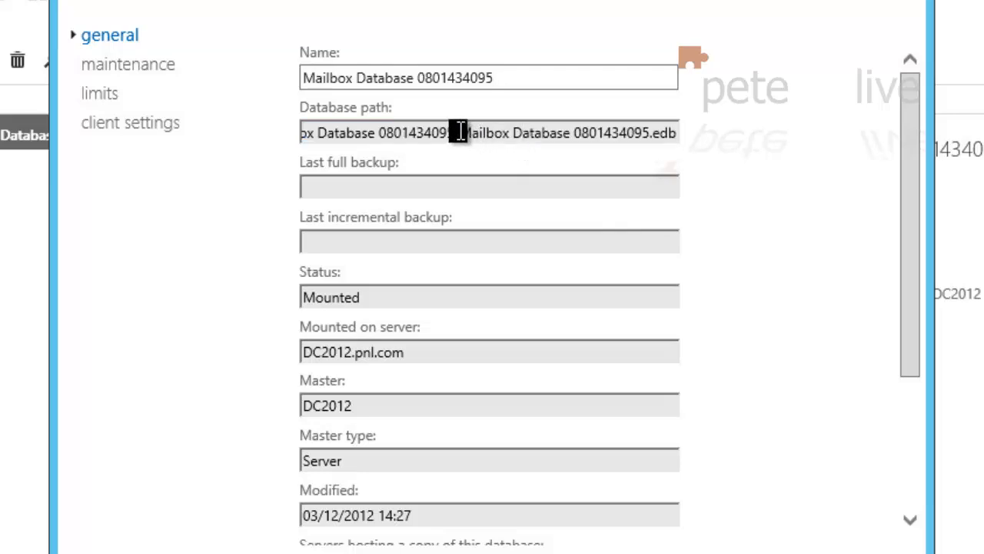
{"action": "left_click_drag", "start_coordinate": [459, 134], "coordinate": [708, 130]}
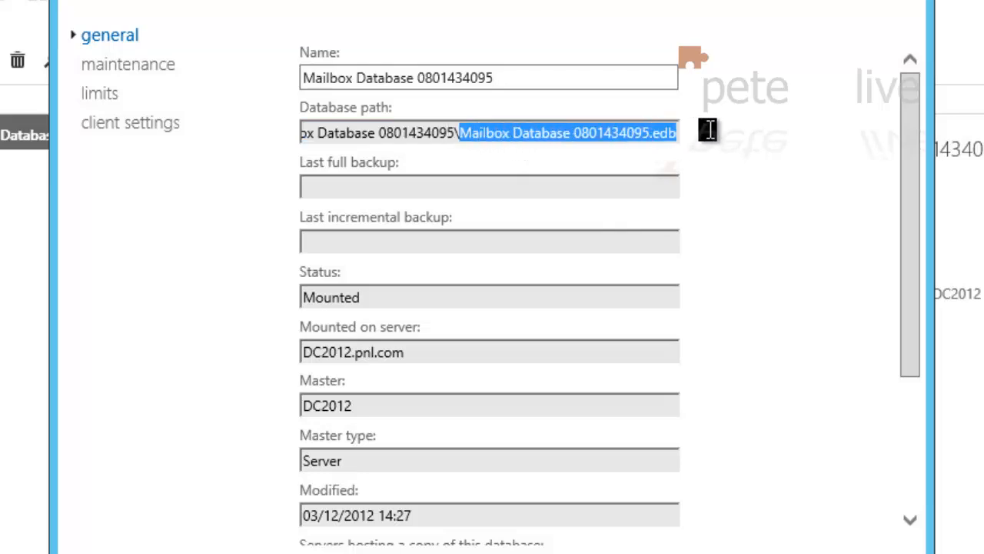
{"action": "right_click", "coordinate": [650, 128]}
{"action": "left_click", "coordinate": [698, 201]}
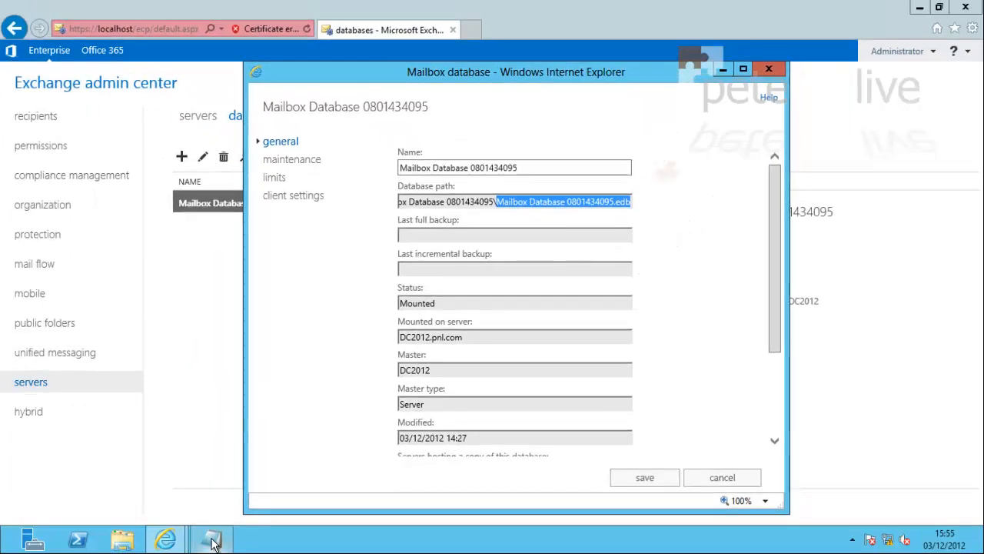
In Notepad, paste the database file name as the quoted -Identity value
{"action": "left_click", "coordinate": [213, 542]}
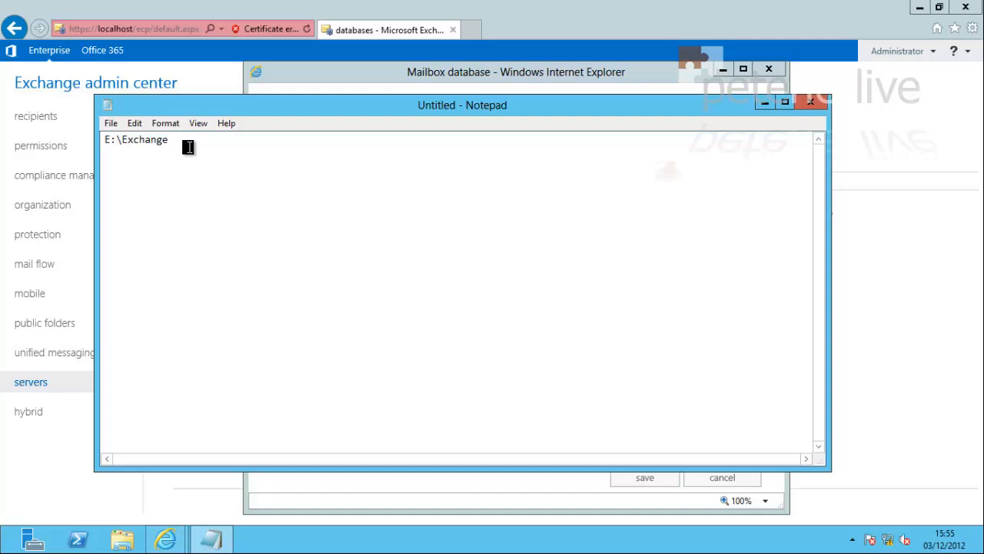
{"action": "key", "text": "Return"}
{"action": "key", "text": "Return"}
{"action": "key", "text": "ctrl+v"}
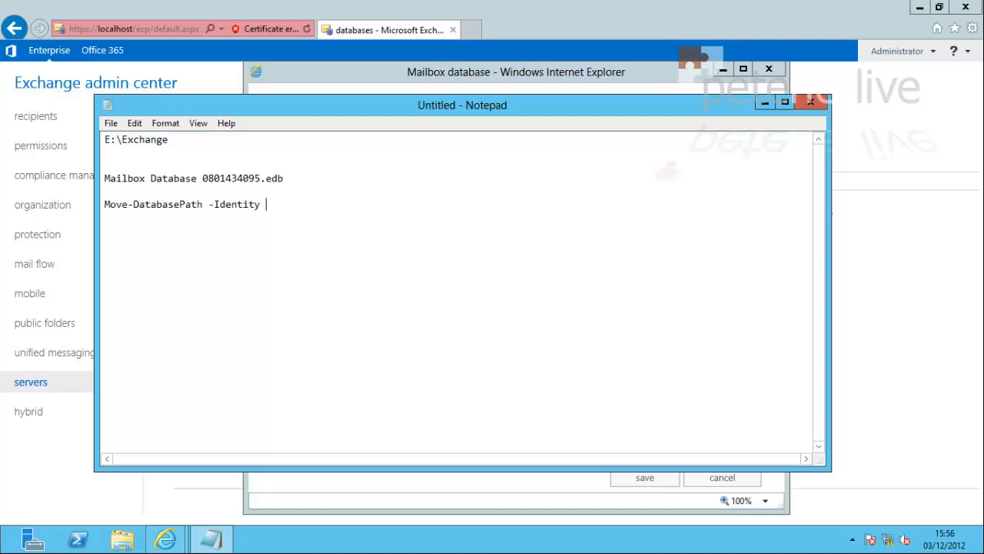
{"action": "type", "text": "\""}
{"action": "left_click_drag", "start_coordinate": [285, 178], "coordinate": [117, 180]}
{"action": "right_click", "coordinate": [117, 180]}
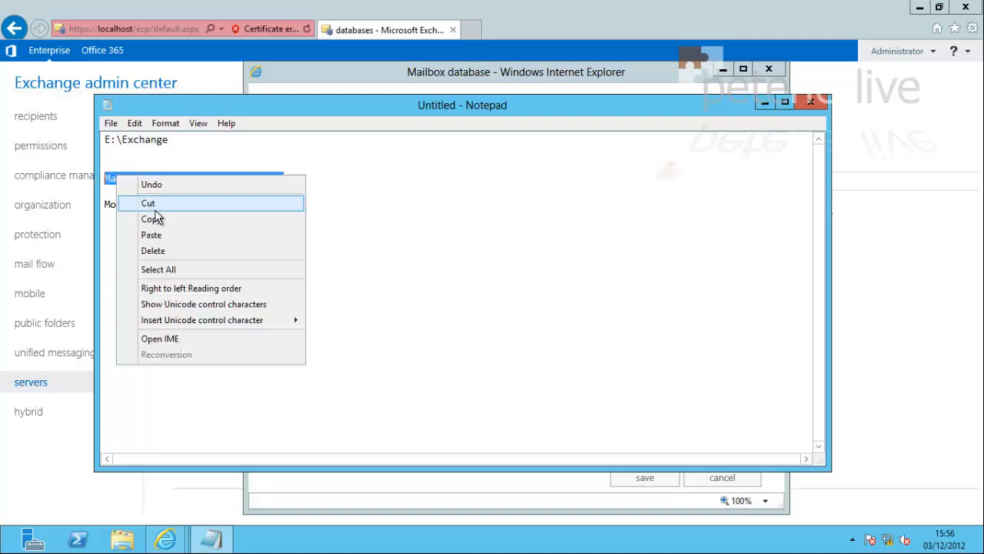
{"action": "left_click", "coordinate": [154, 215]}
{"action": "left_click", "coordinate": [271, 204]}
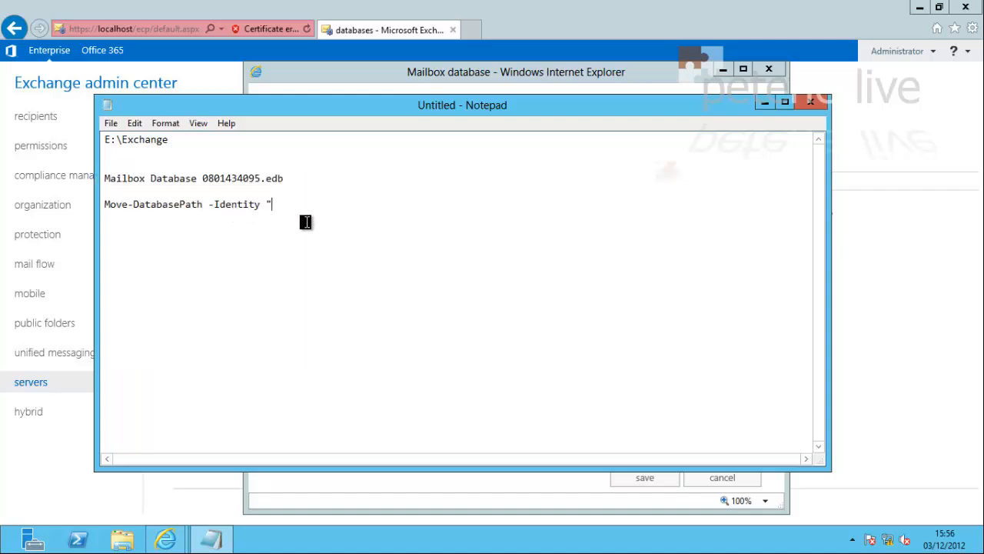
{"action": "key", "text": "ctrl+v"}
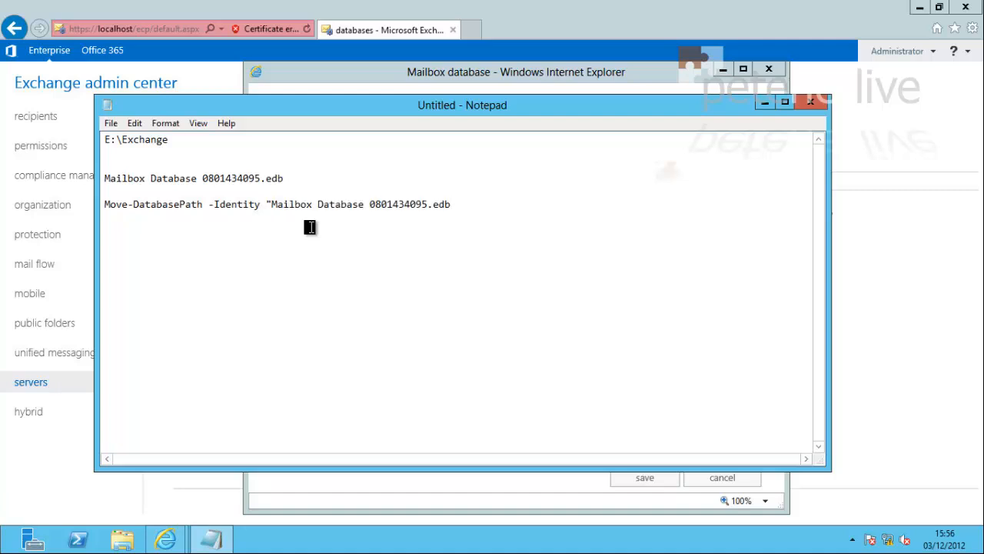
{"action": "type", "text": "\""}
Add -EdbFilePath followed by the quoted database file name
{"action": "right_click", "coordinate": [500, 204]}
{"action": "left_click", "coordinate": [526, 266]}
{"action": "left_click", "coordinate": [463, 204]}
{"action": "type", "text": "-EdbFilePath"}
{"action": "left_click_drag", "start_coordinate": [449, 204], "coordinate": [271, 205]}
{"action": "right_click", "coordinate": [277, 205]}
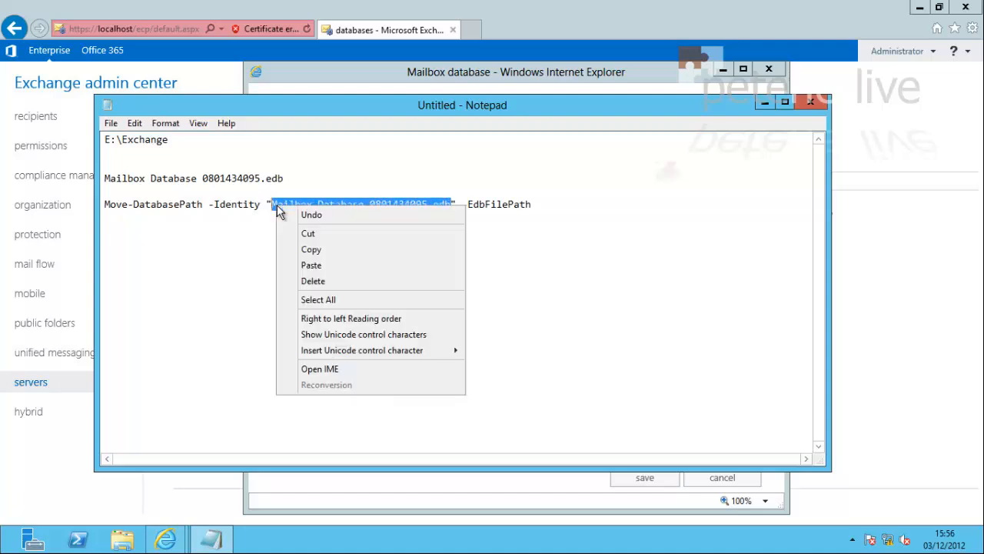
{"action": "left_click", "coordinate": [310, 254]}
{"action": "left_click", "coordinate": [550, 208]}
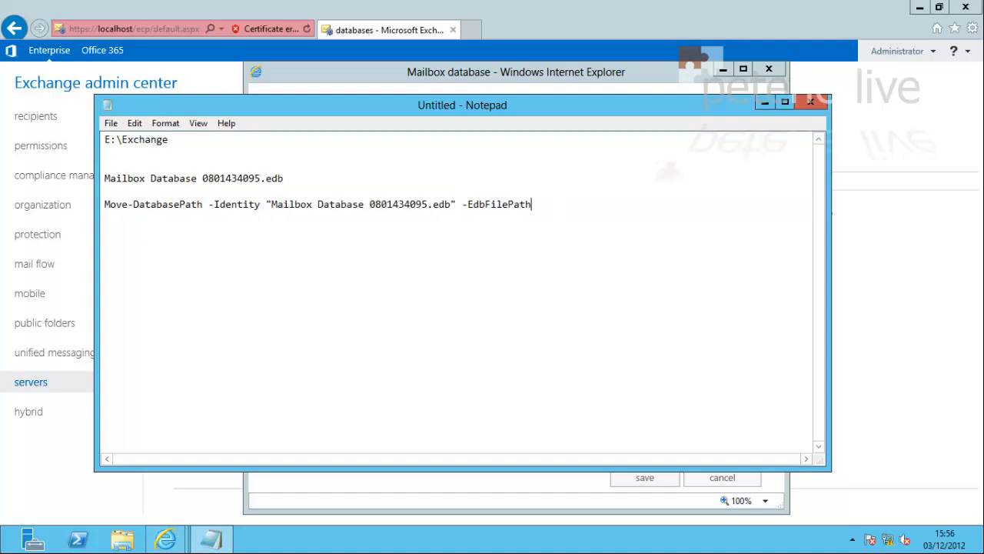
{"action": "type", "text": "\""}
{"action": "key", "text": "ctrl+v"}
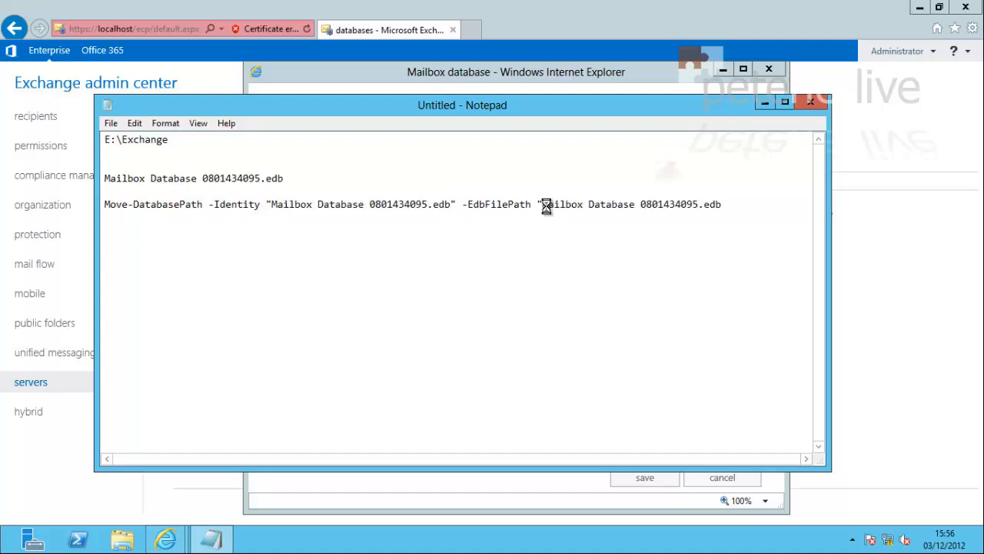
Prefix the EdbFilePath file name with E:\Exchange\ and drop .edb from the Identity value
{"action": "left_click_drag", "start_coordinate": [168, 140], "coordinate": [99, 141]}
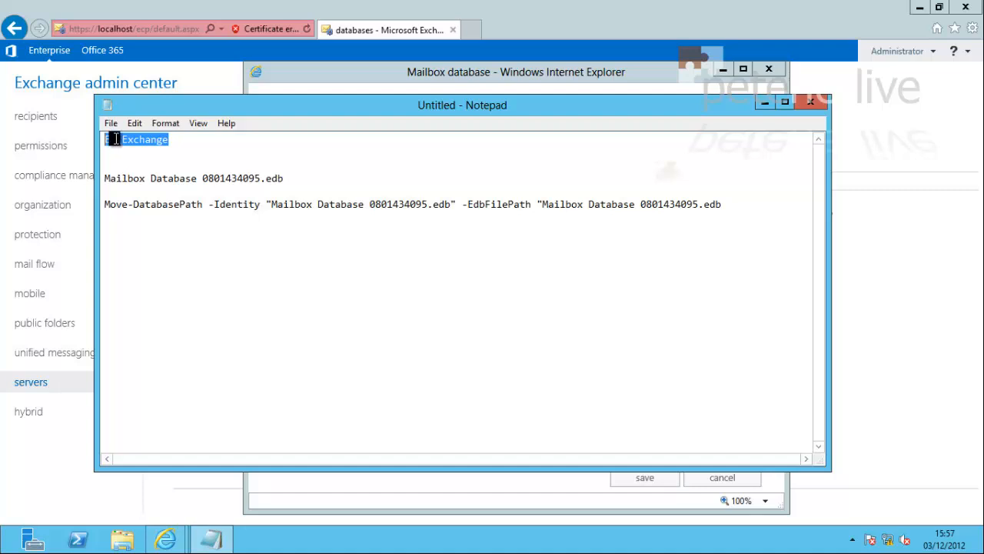
{"action": "right_click", "coordinate": [115, 139]}
{"action": "left_click", "coordinate": [148, 182]}
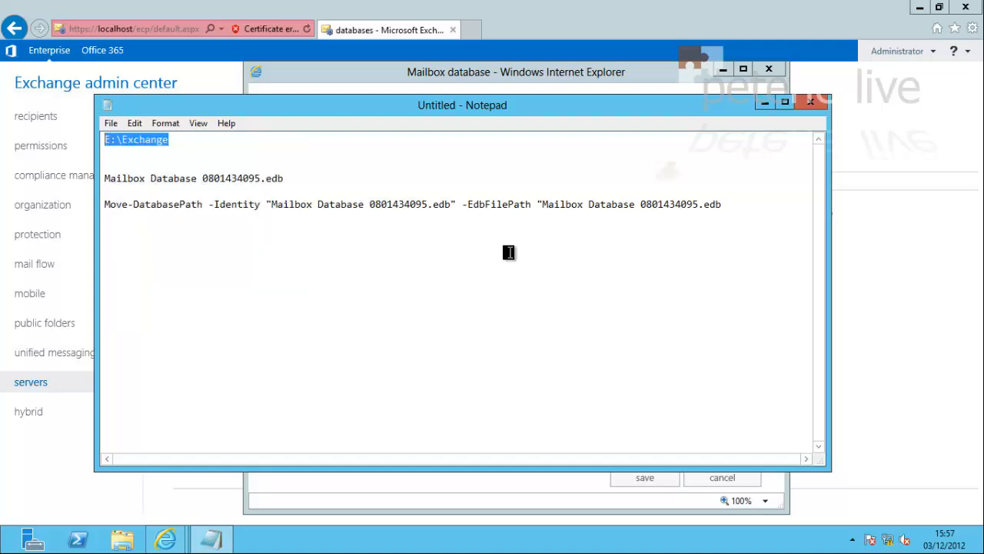
{"action": "left_click", "coordinate": [541, 204]}
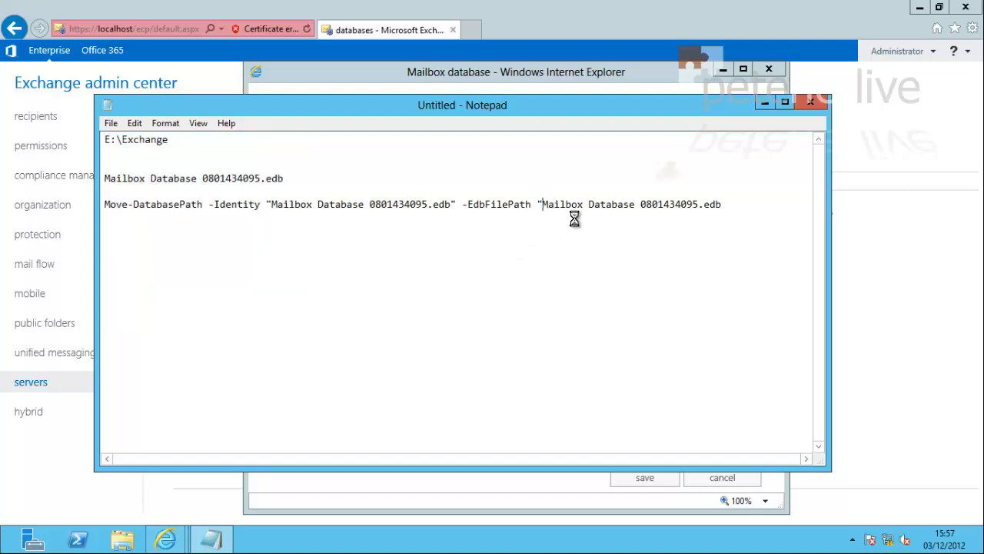
{"action": "key", "text": "ctrl+v"}
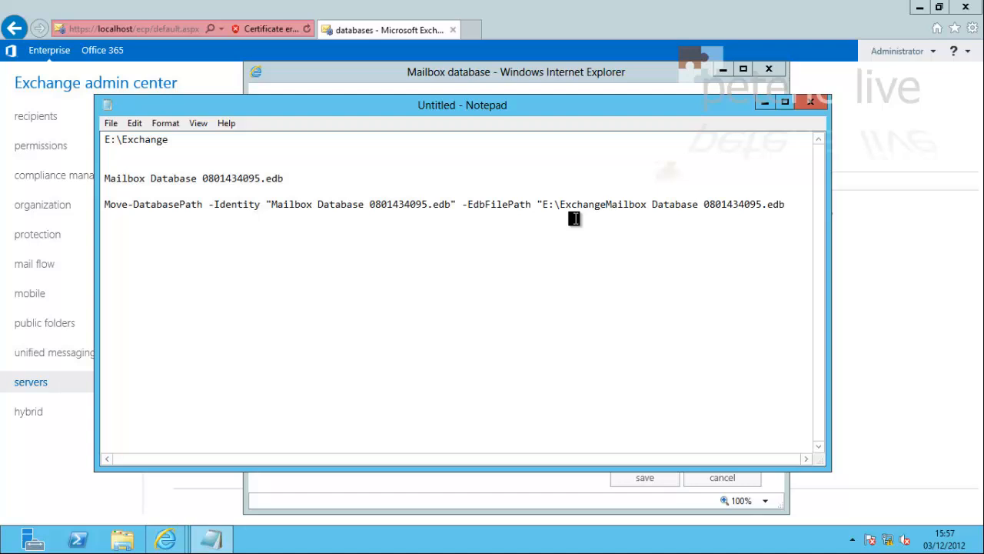
{"action": "type", "text": "\\"}
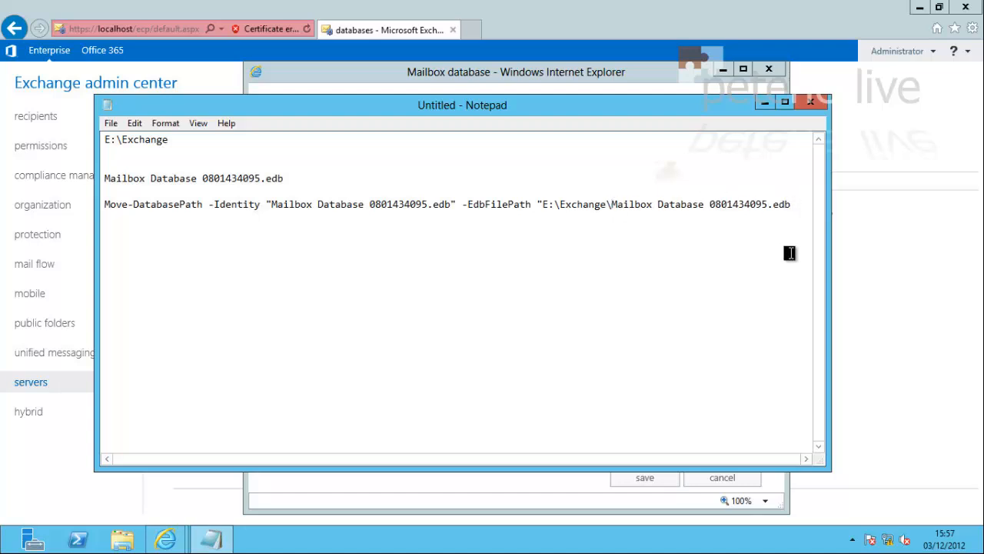
{"action": "type", "text": "\""}
{"action": "key", "text": "BackSpace"}
{"action": "key", "text": "BackSpace"}
{"action": "key", "text": "BackSpace"}
{"action": "key", "text": "BackSpace"}
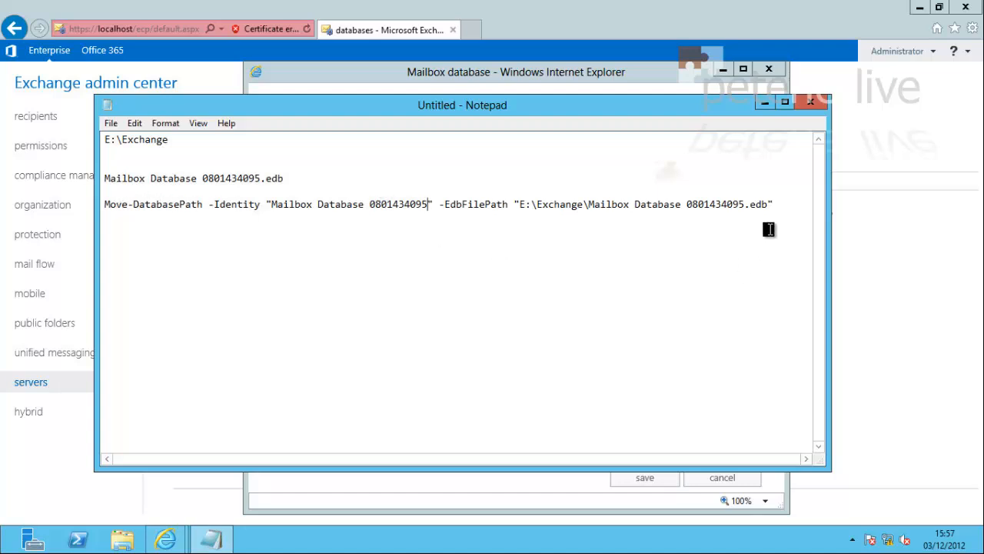
Copy the finished Move-DatabasePath command line
{"action": "left_click_drag", "start_coordinate": [775, 203], "coordinate": [100, 204]}
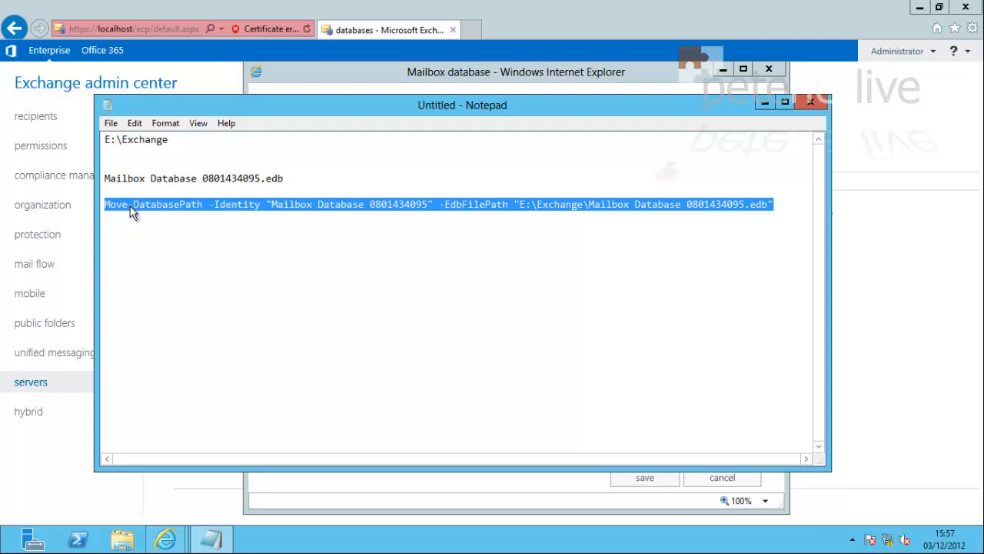
{"action": "right_click", "coordinate": [131, 213]}
{"action": "left_click", "coordinate": [167, 250]}
{"action": "left_click", "coordinate": [87, 514]}
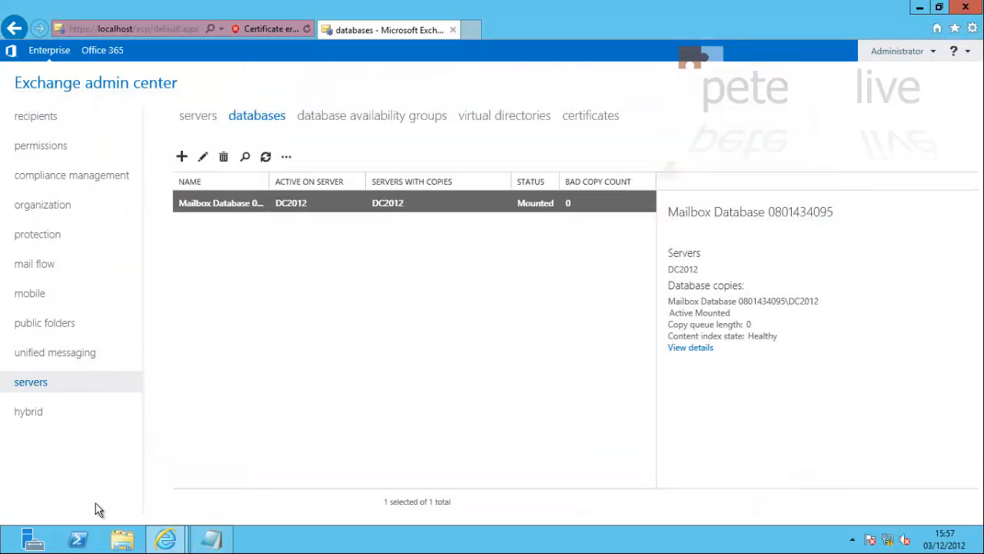
Launch the Exchange Management Shell and paste the Move-DatabasePath command at the prompt
{"action": "key", "text": "super"}
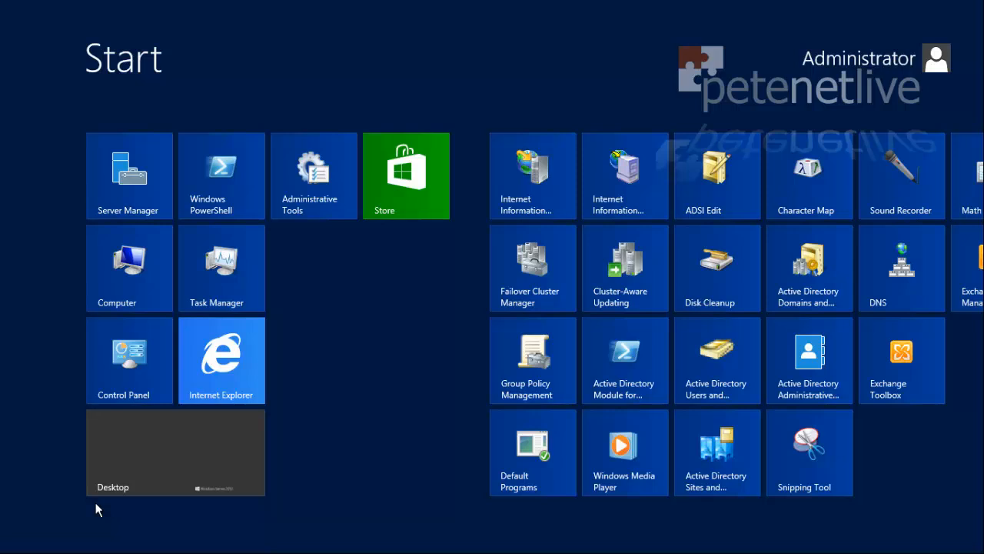
{"action": "scroll", "coordinate": [315, 544], "scroll_direction": "down", "scroll_amount": 1}
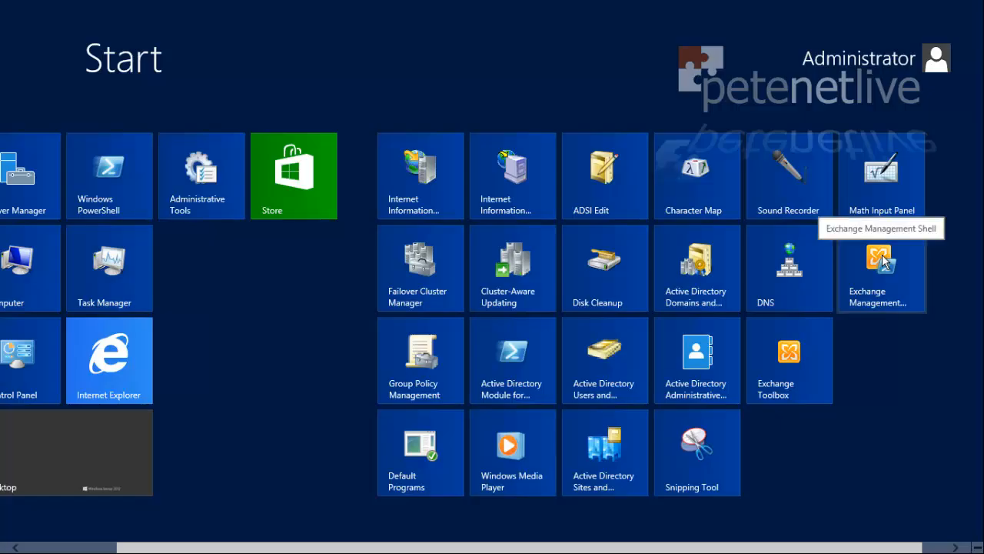
{"action": "left_click", "coordinate": [883, 261]}
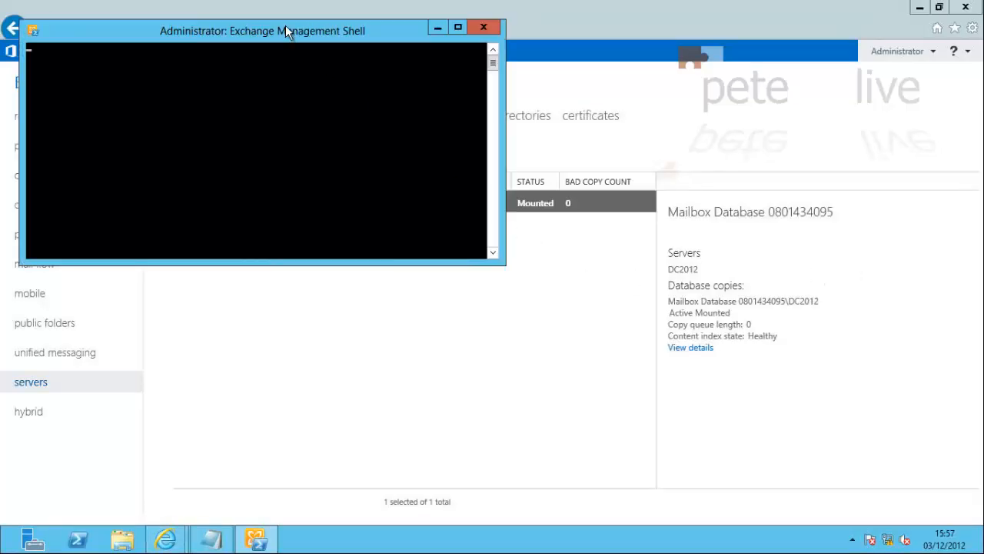
{"action": "left_click_drag", "start_coordinate": [286, 25], "coordinate": [490, 249]}
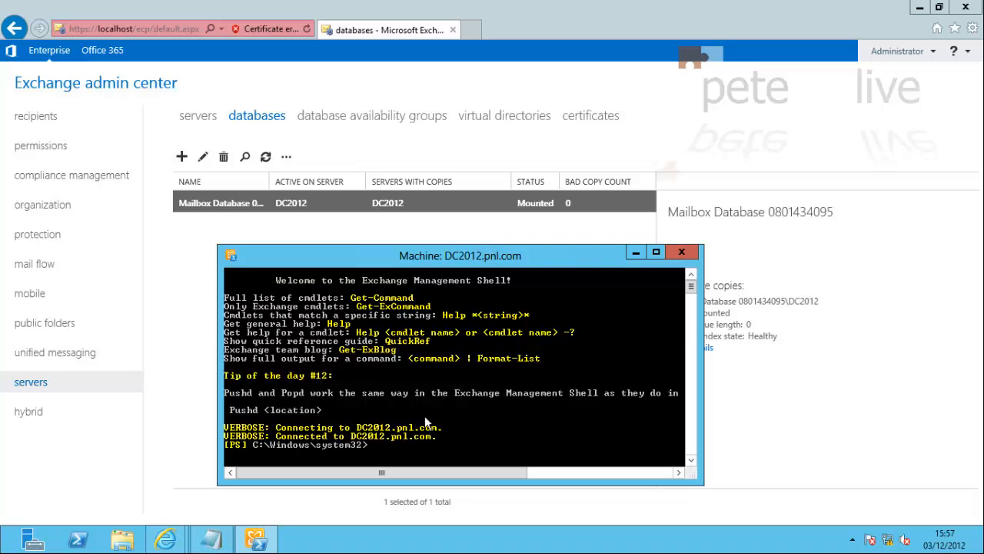
{"action": "right_click", "coordinate": [406, 442]}
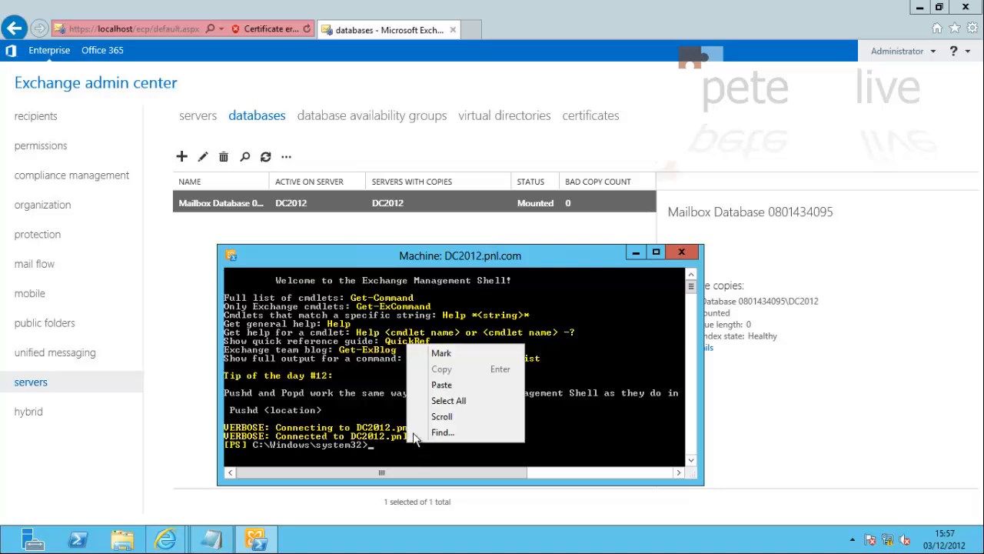
{"action": "left_click", "coordinate": [433, 385]}
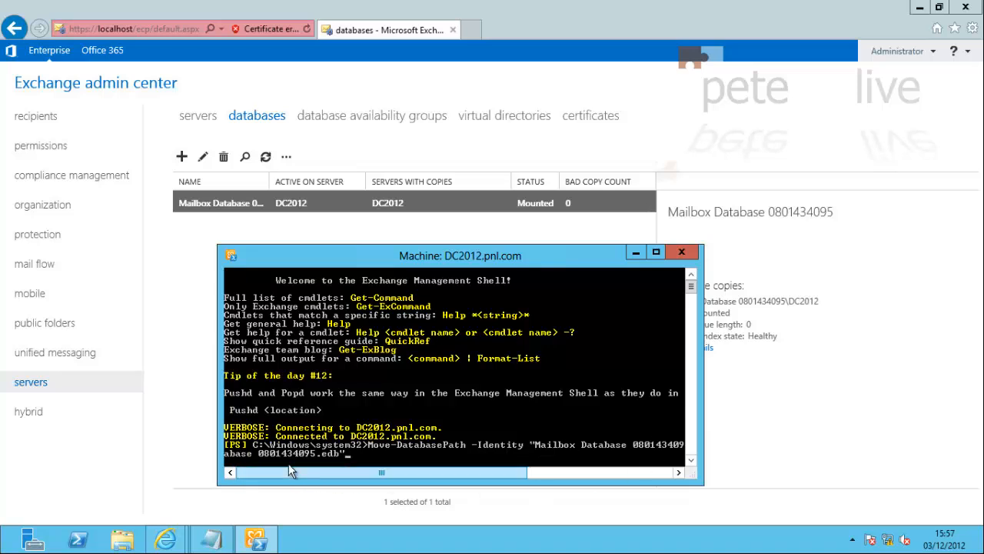
{"action": "left_click_drag", "start_coordinate": [704, 430], "coordinate": [830, 430]}
{"action": "left_click_drag", "start_coordinate": [635, 467], "coordinate": [757, 466]}
{"action": "left_click_drag", "start_coordinate": [662, 471], "coordinate": [545, 471]}
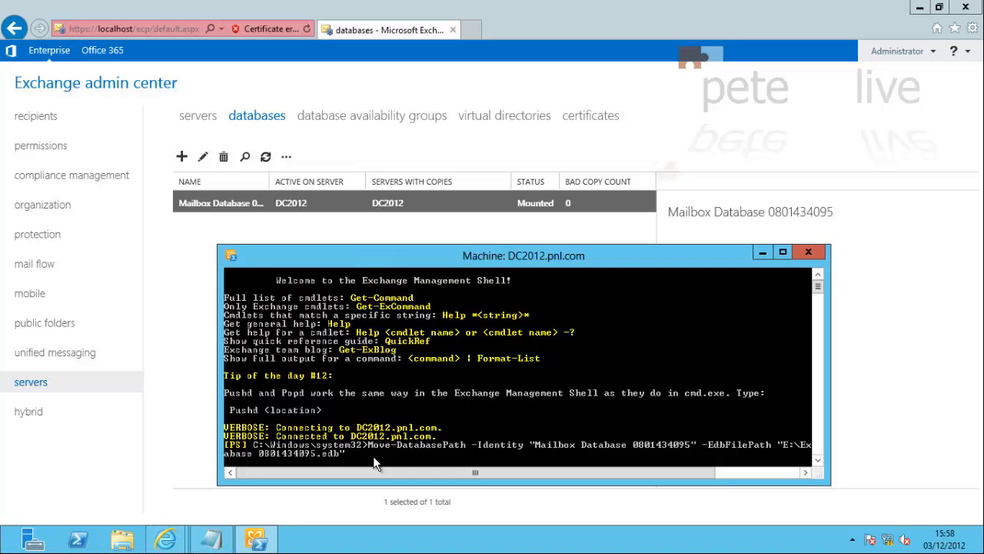
Run the command, answering A to both the move and dismount confirmations
{"action": "key", "text": "Return"}
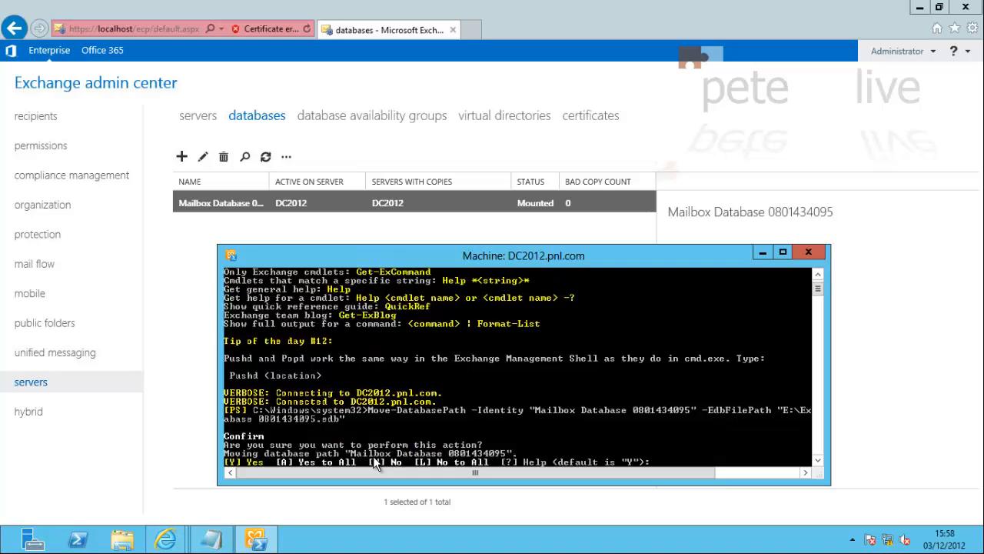
{"action": "type", "text": "A"}
{"action": "key", "text": "Return"}
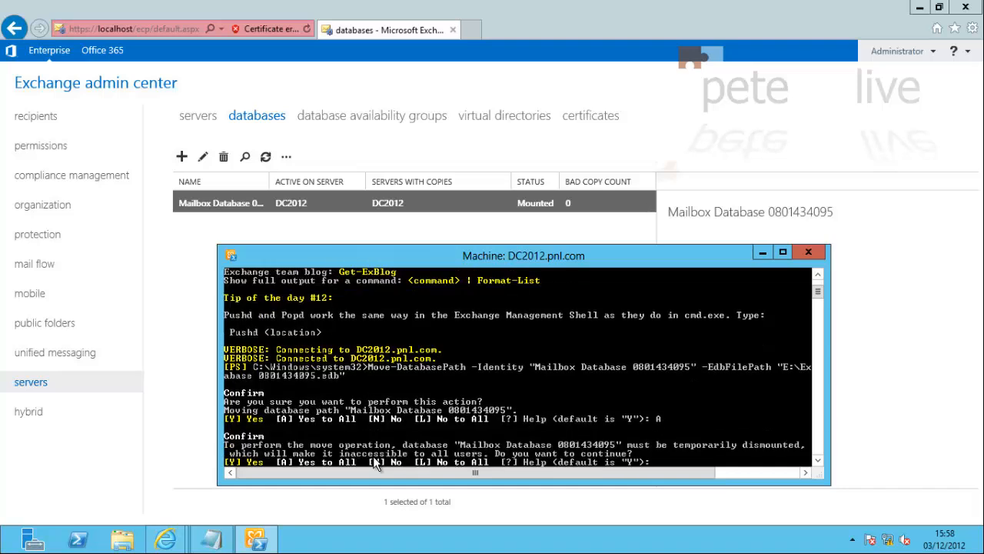
{"action": "type", "text": "A"}
{"action": "key", "text": "Return"}
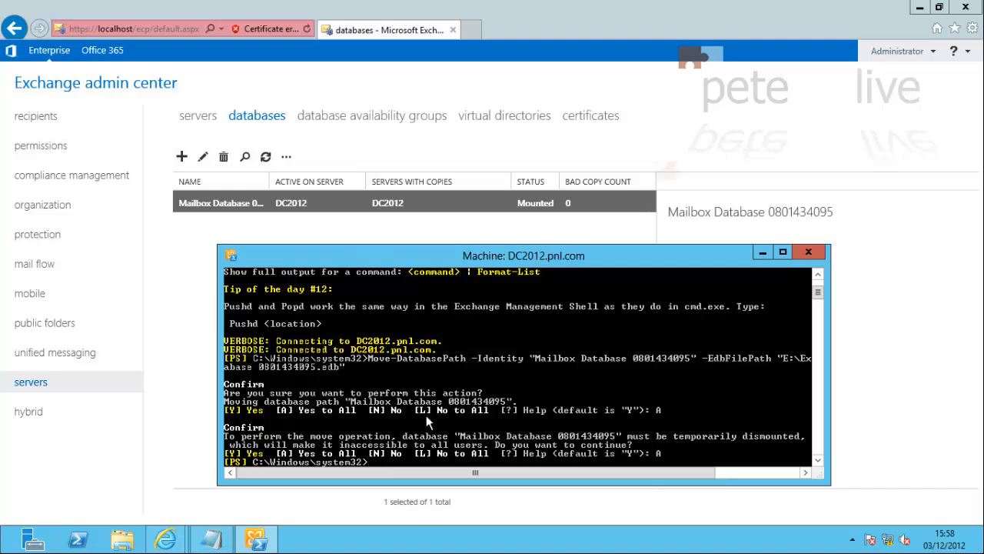
{"action": "left_click", "coordinate": [805, 248]}
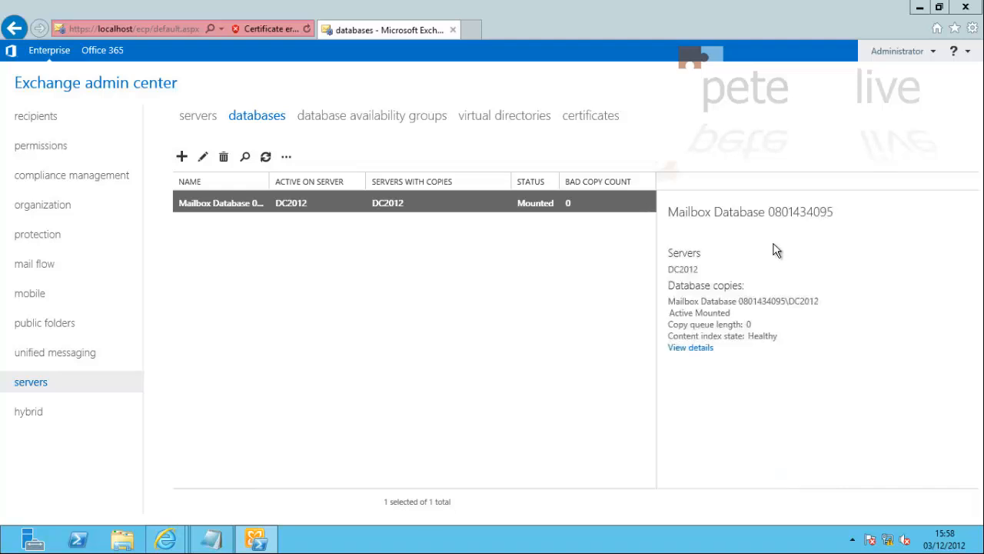
{"action": "left_click", "coordinate": [266, 157]}
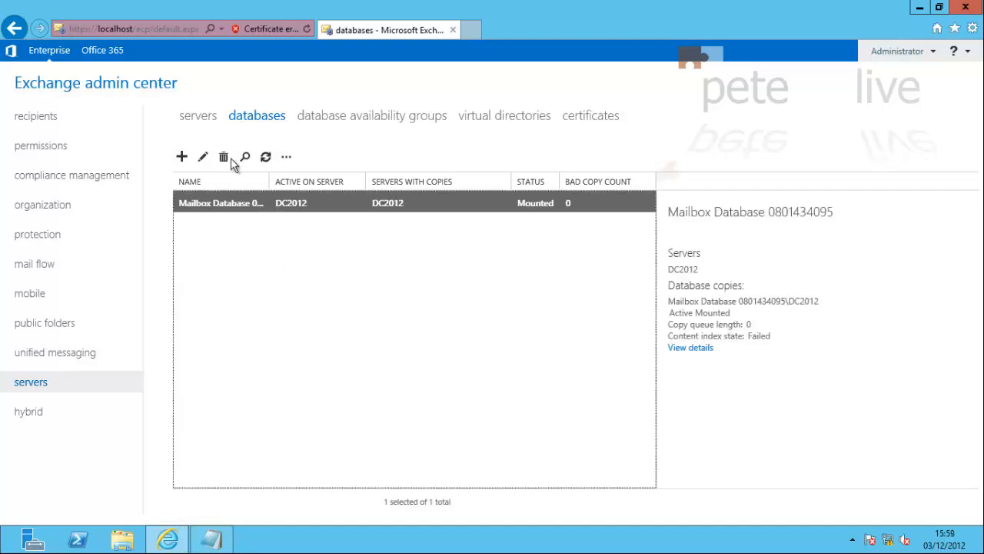
{"action": "left_click", "coordinate": [267, 158]}
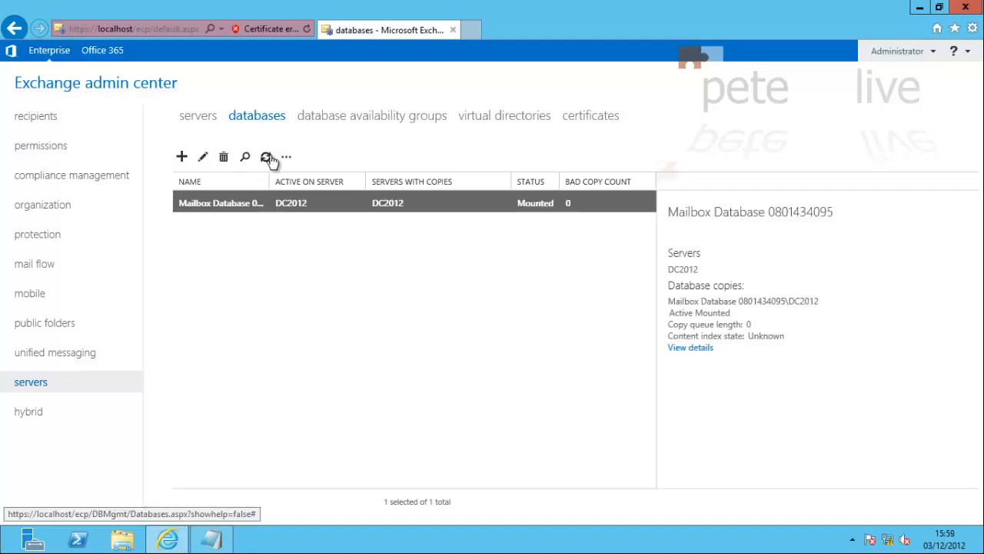
{"action": "left_click", "coordinate": [202, 157]}
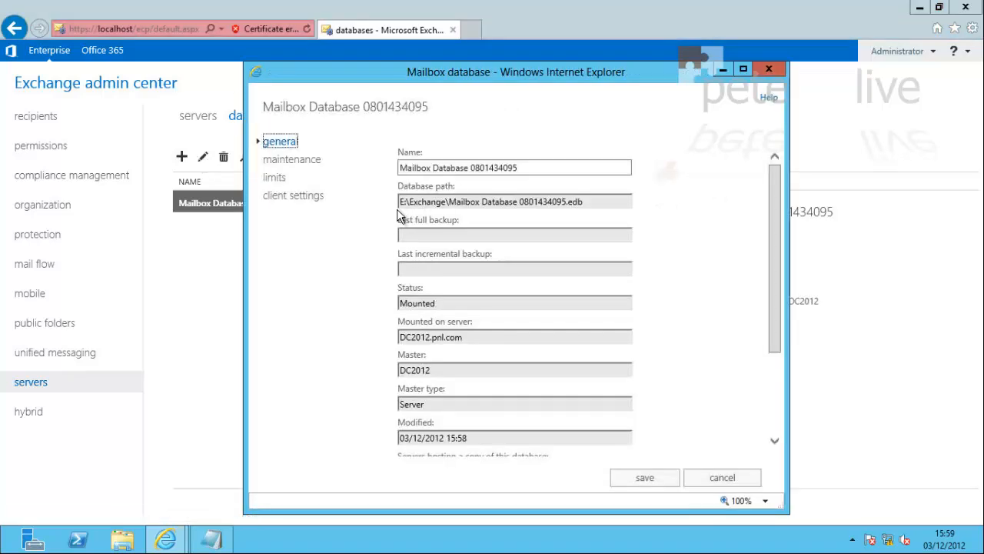
{"action": "left_click_drag", "start_coordinate": [583, 202], "coordinate": [389, 212]}
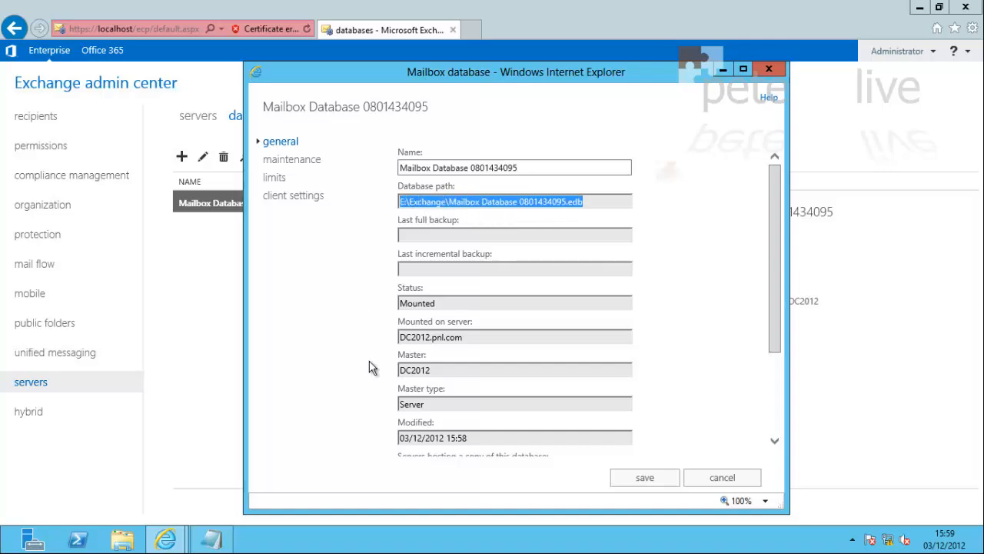
{"action": "left_click", "coordinate": [723, 478]}
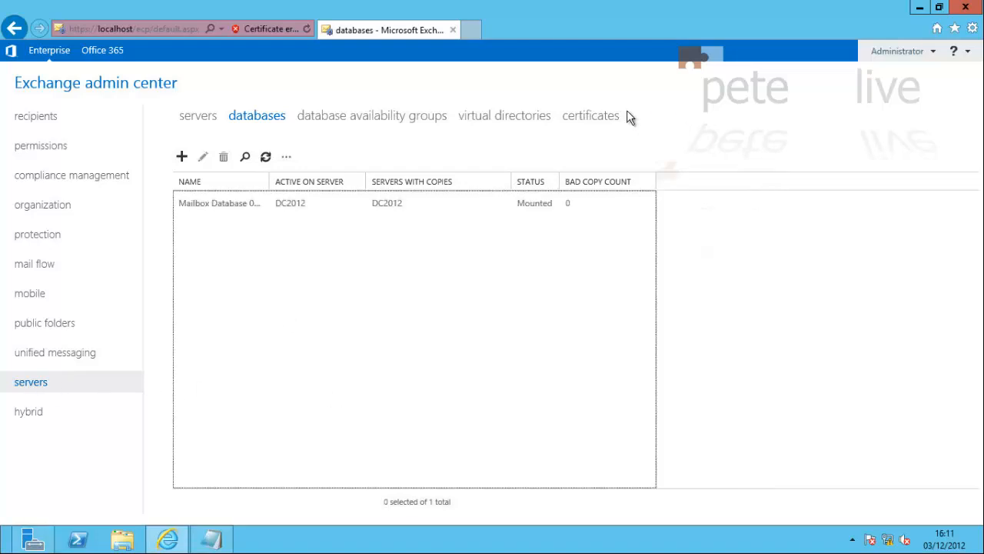
Start a new certificate request to a CA with friendly name PeteNetLive-Cert
{"action": "left_click", "coordinate": [586, 116]}
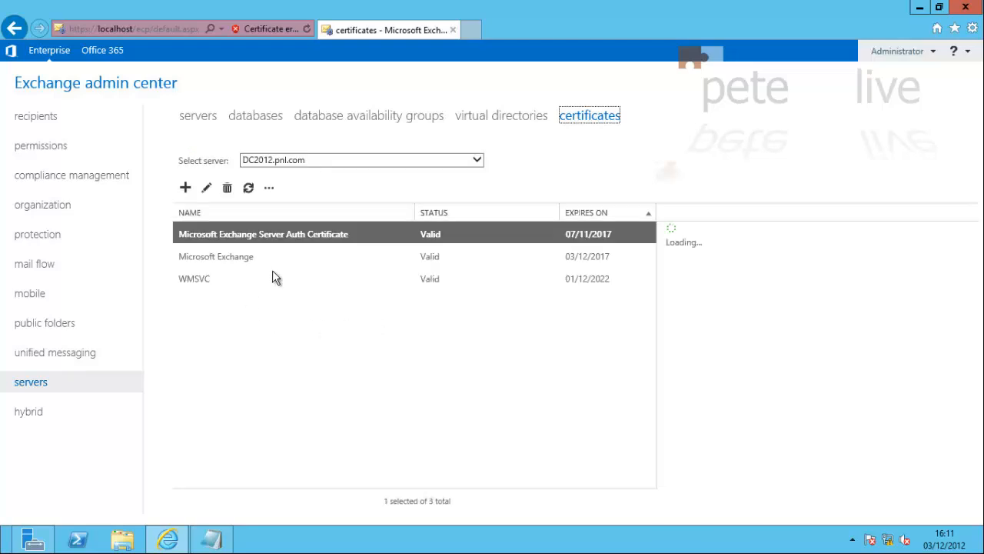
{"action": "left_click", "coordinate": [186, 190]}
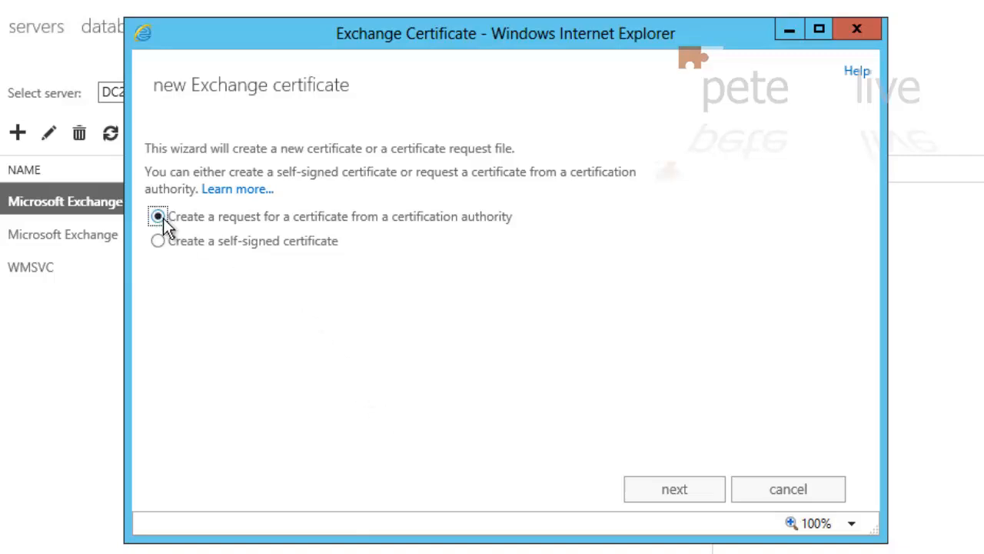
{"action": "left_click", "coordinate": [675, 493]}
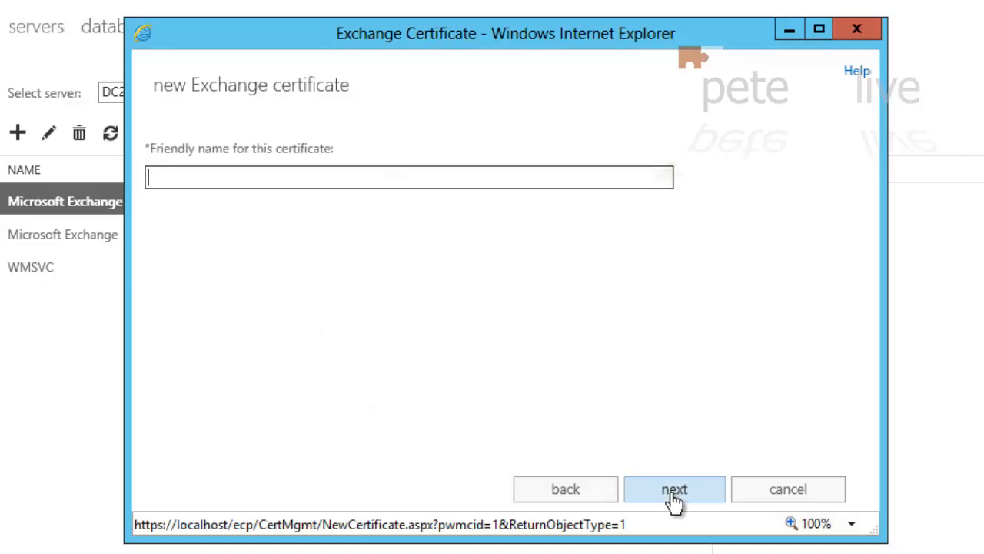
{"action": "left_click", "coordinate": [200, 178]}
{"action": "type", "text": "Pete"}
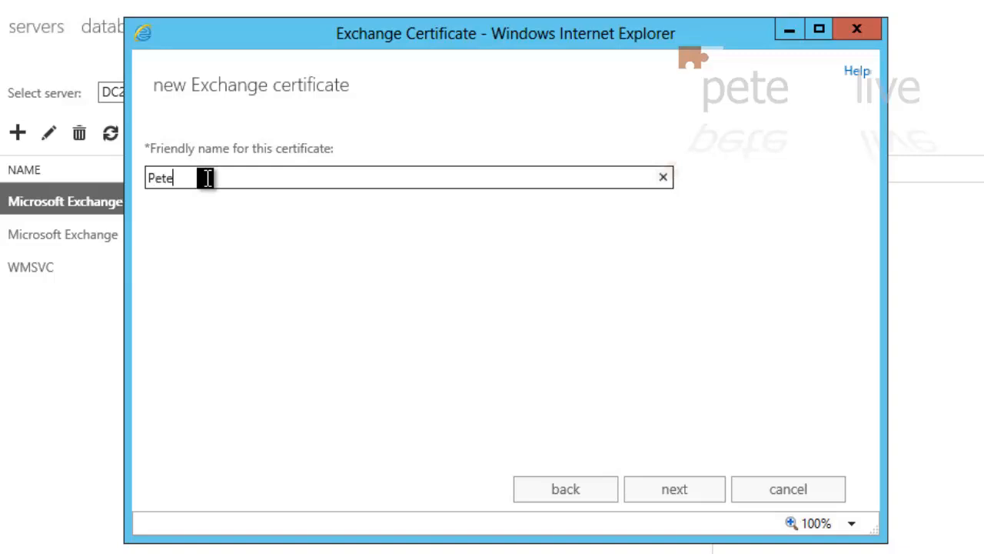
{"action": "type", "text": "NetL"}
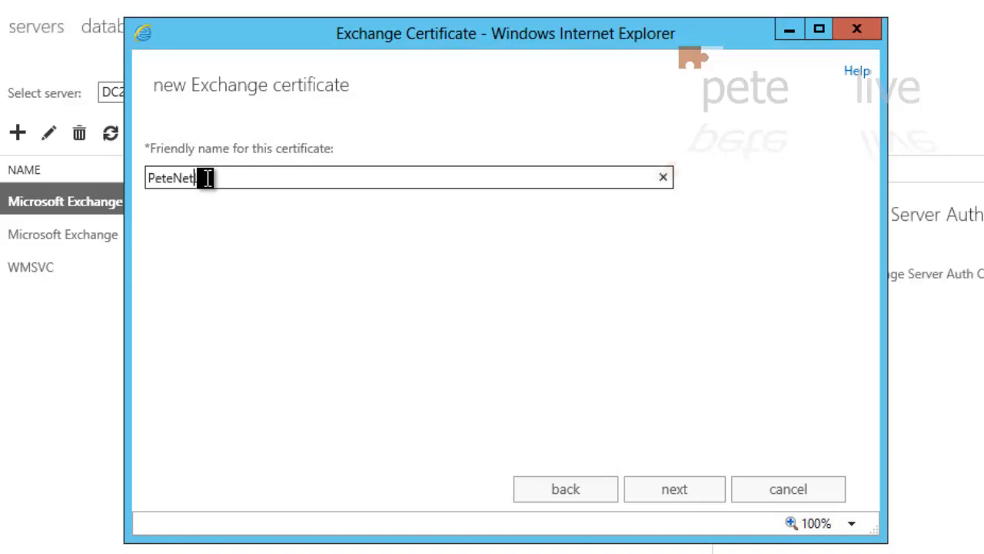
{"action": "type", "text": "ive-Cert"}
Skip the wildcard option and store the request on server DC2012
{"action": "left_click", "coordinate": [670, 498]}
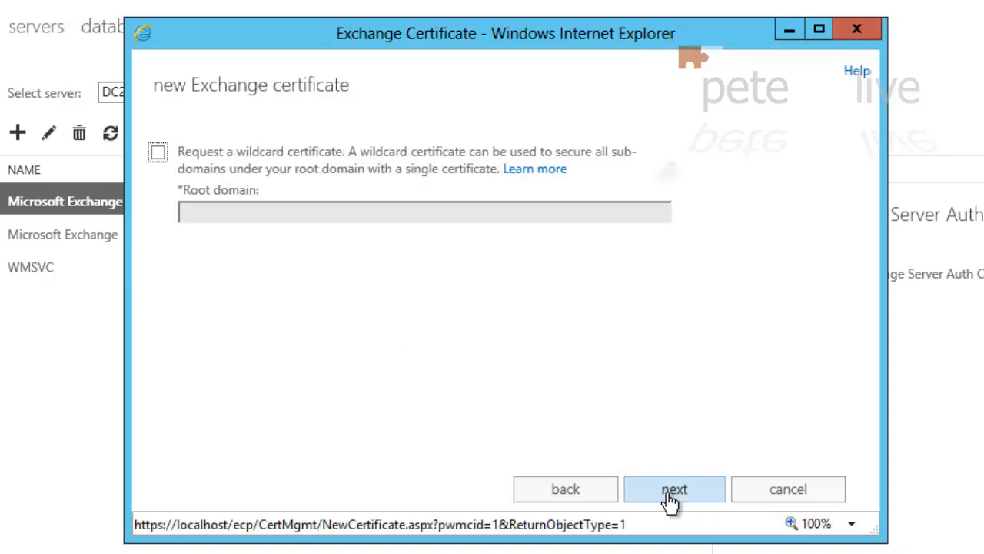
{"action": "left_click", "coordinate": [671, 498]}
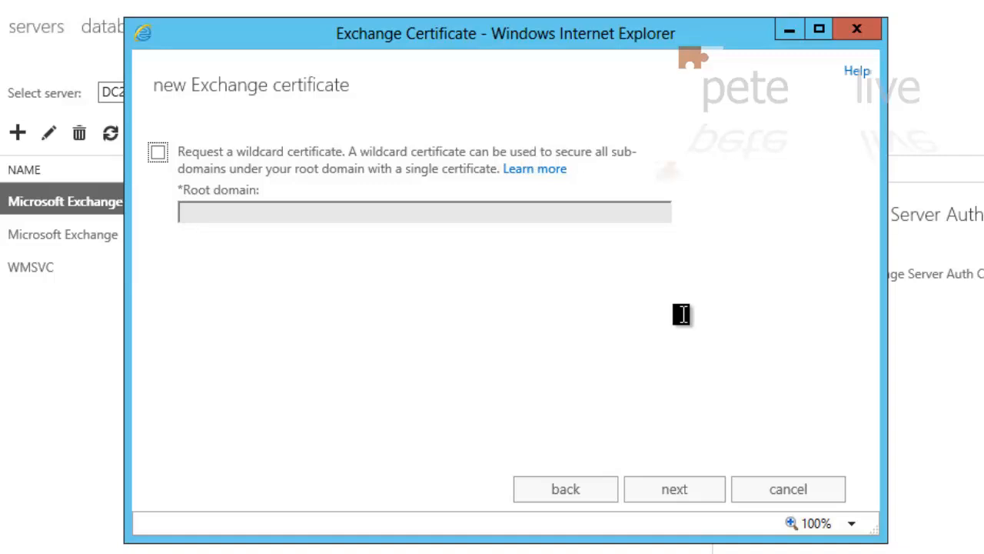
{"action": "left_click", "coordinate": [675, 497]}
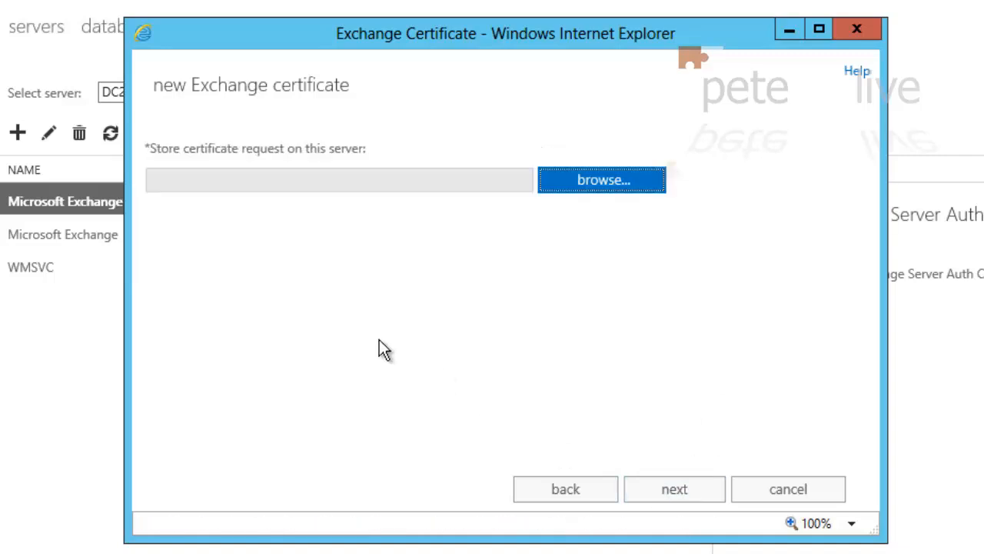
{"action": "left_click", "coordinate": [593, 189]}
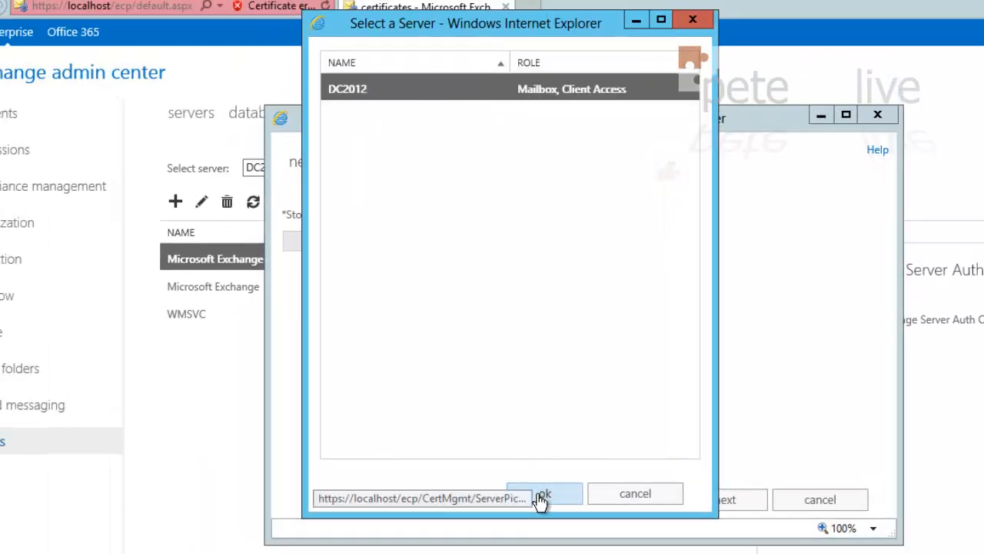
{"action": "left_click", "coordinate": [543, 495]}
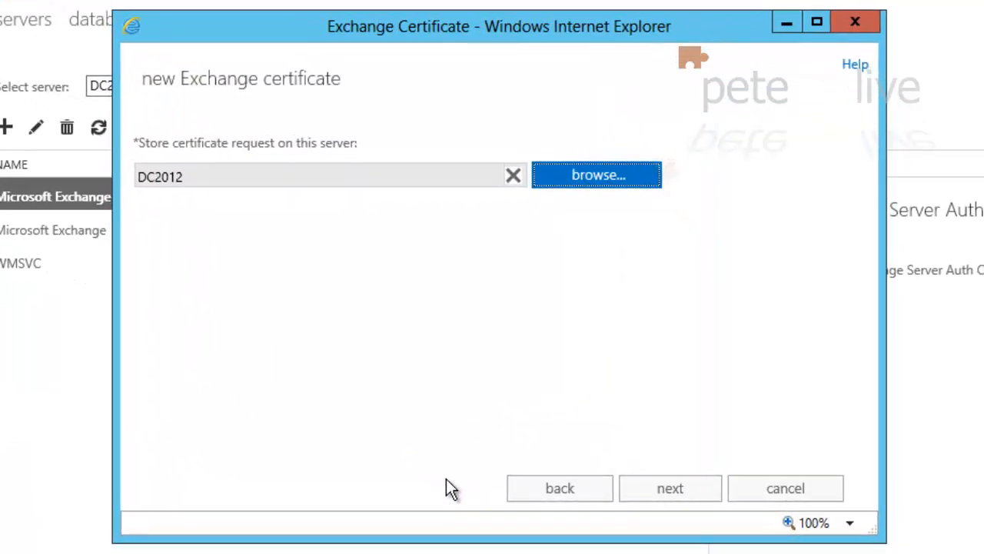
{"action": "left_click", "coordinate": [666, 495]}
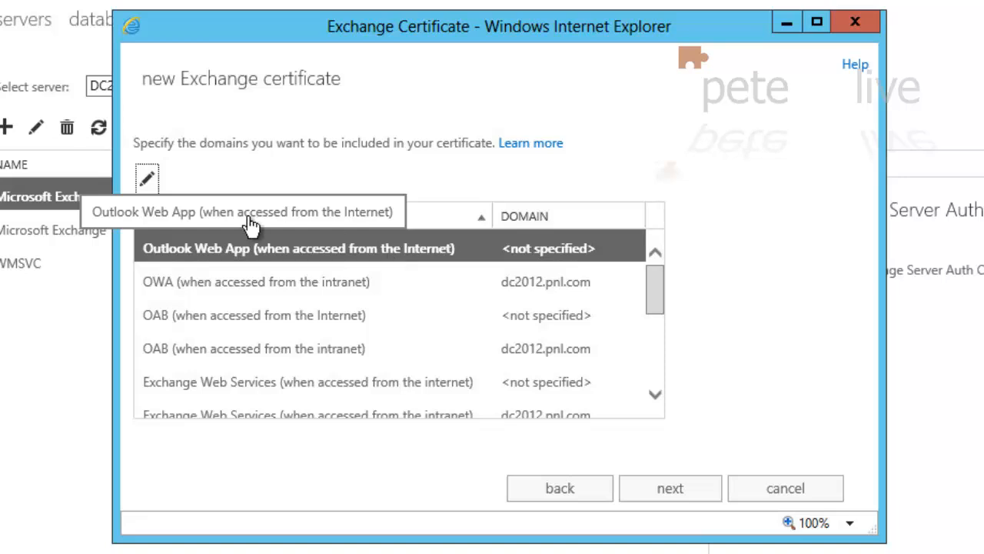
Set Outlook Web App and Exchange Web Services internet access to mail.petenetlive.com
{"action": "left_click", "coordinate": [149, 178]}
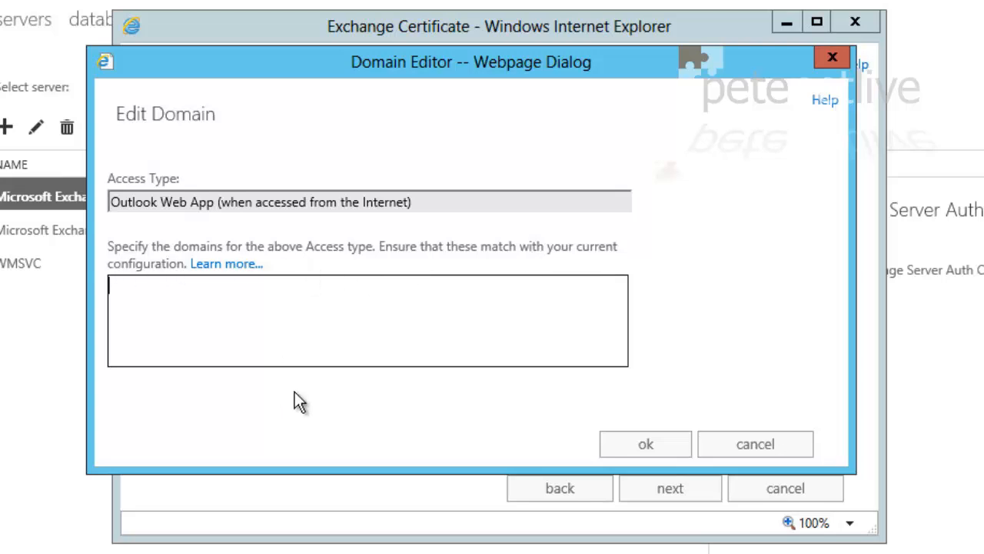
{"action": "type", "text": "mail.petenetlive.com"}
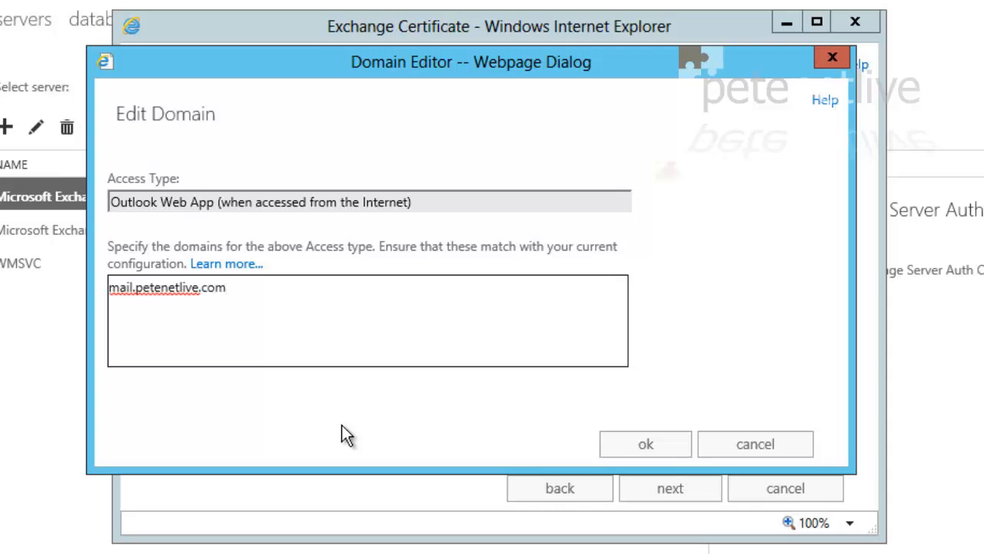
{"action": "left_click", "coordinate": [638, 449]}
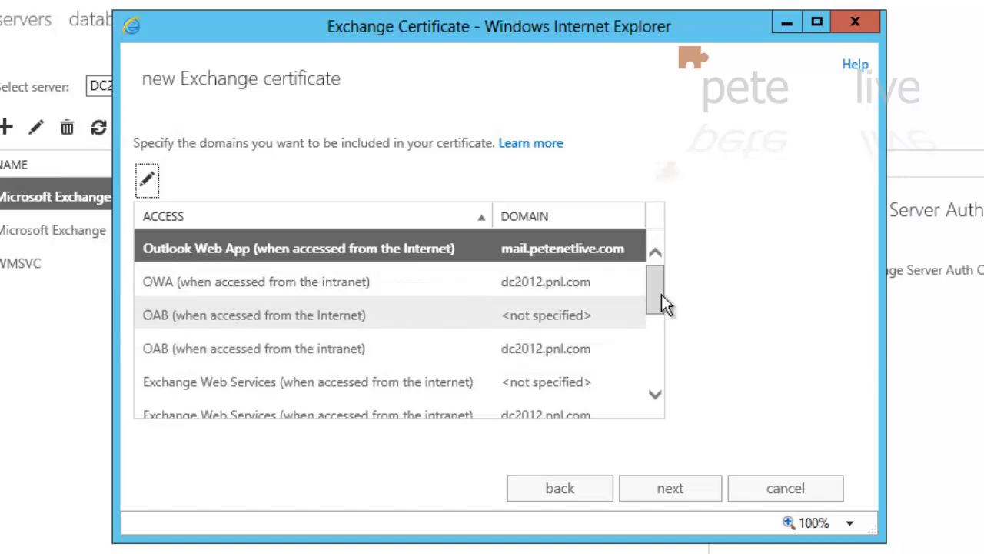
{"action": "left_click_drag", "start_coordinate": [655, 290], "coordinate": [658, 315]}
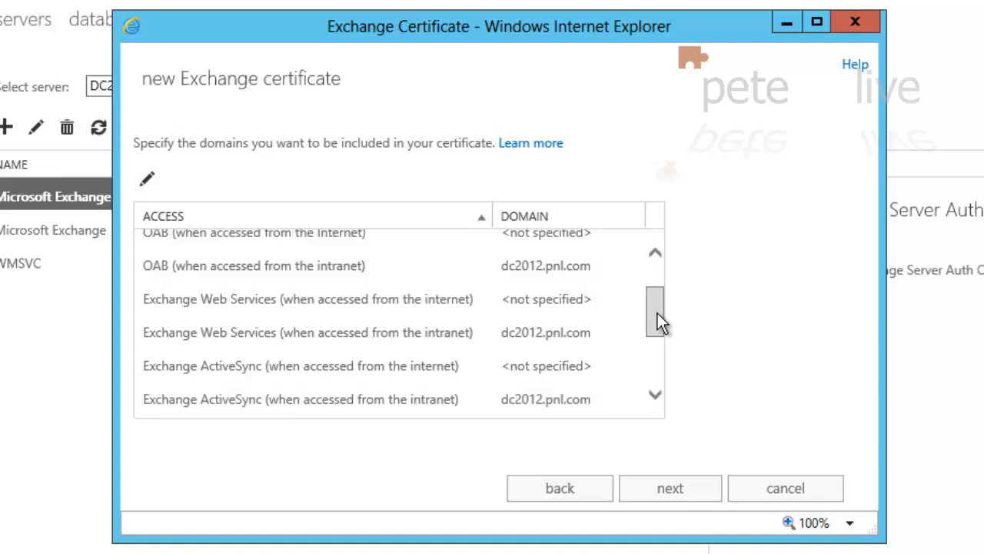
{"action": "left_click", "coordinate": [281, 303]}
{"action": "left_click", "coordinate": [146, 178]}
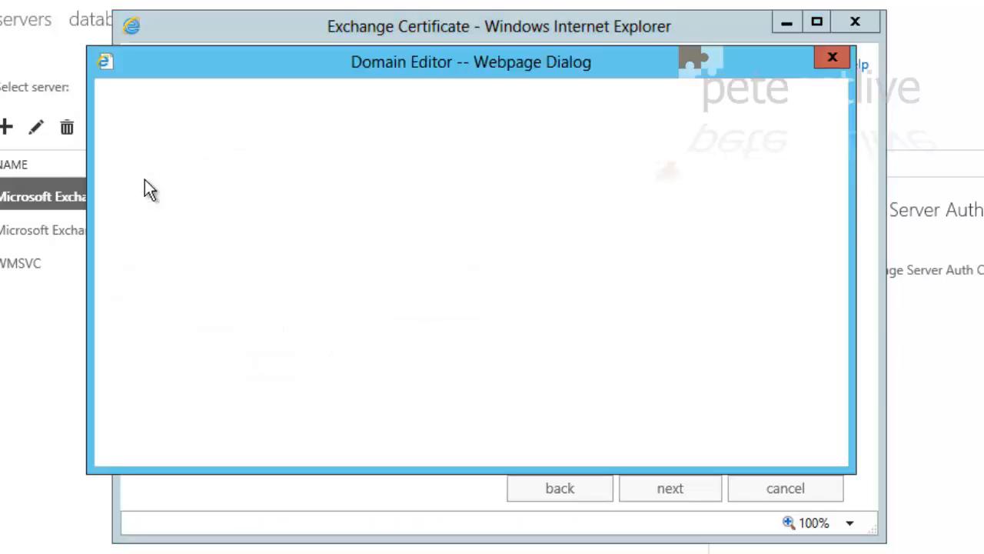
{"action": "type", "text": "m"}
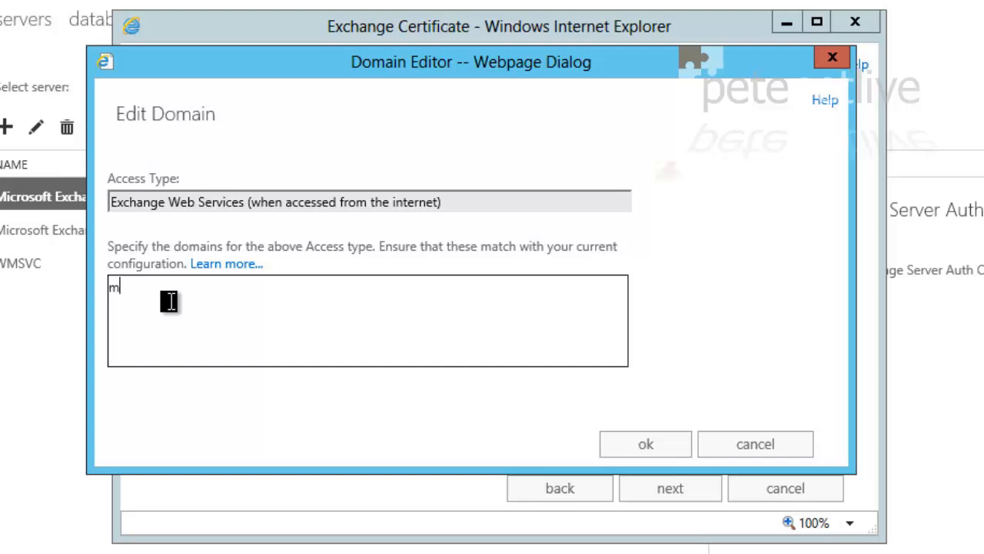
{"action": "type", "text": "ail.petenetlive.com"}
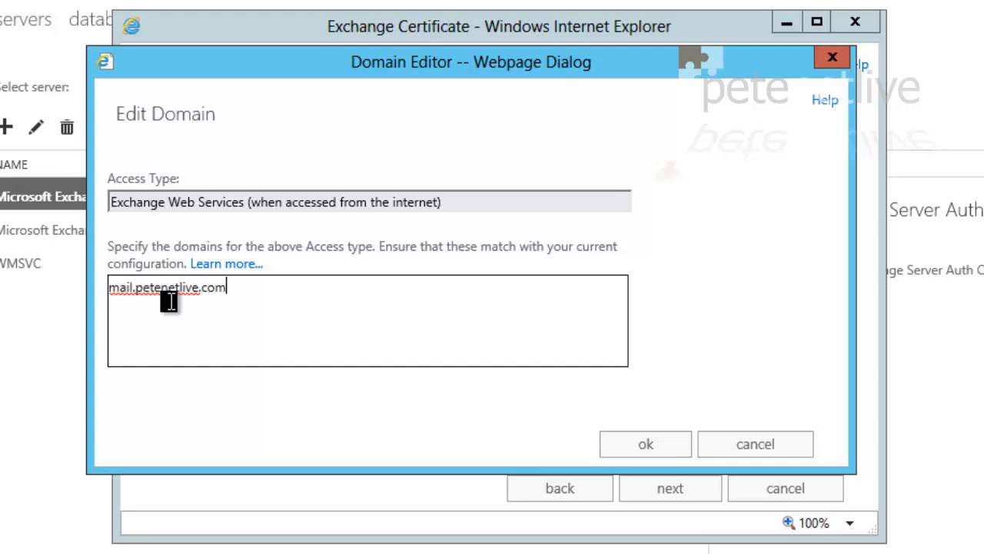
{"action": "left_click", "coordinate": [632, 445]}
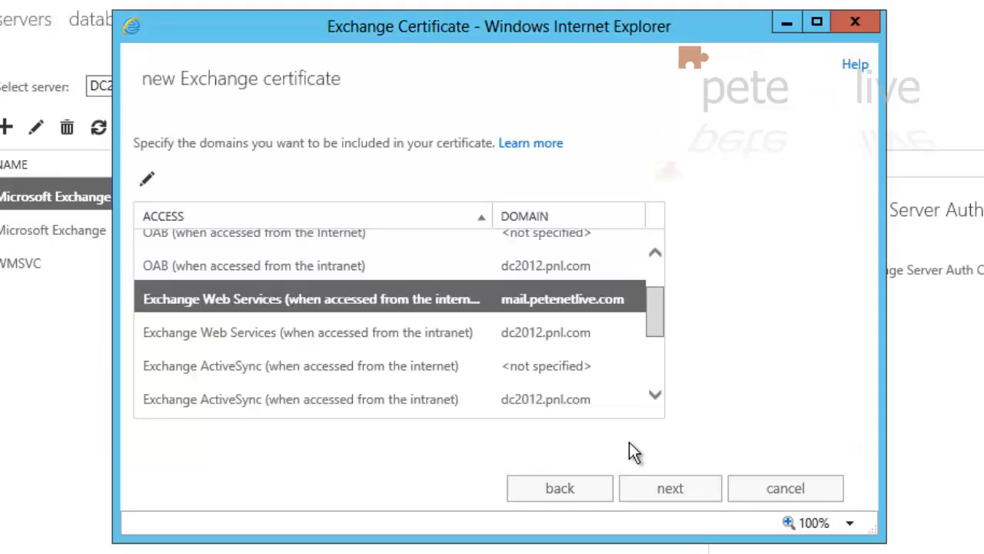
Set Exchange ActiveSync internet access to mail.petenetlive.com and scroll down the list
{"action": "left_click", "coordinate": [411, 369]}
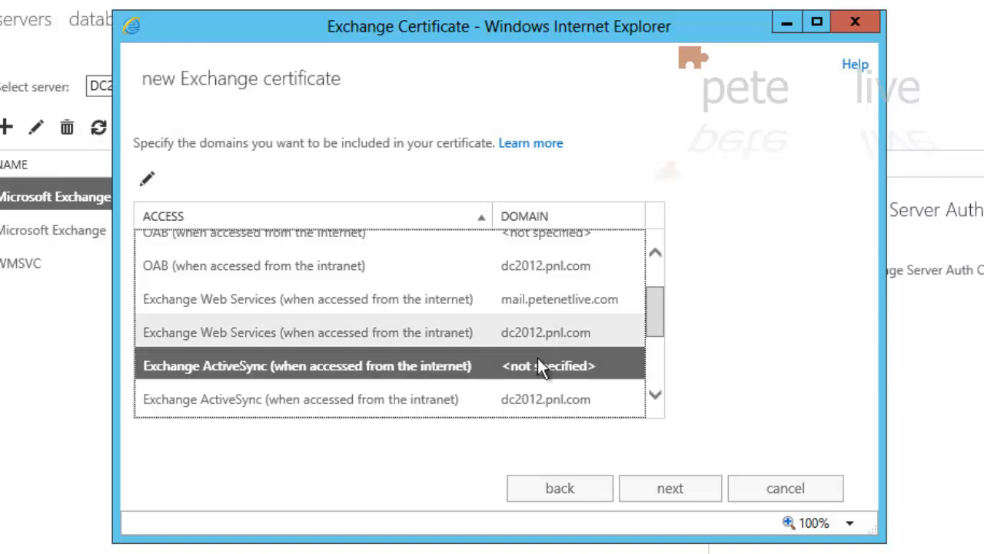
{"action": "left_click", "coordinate": [146, 178]}
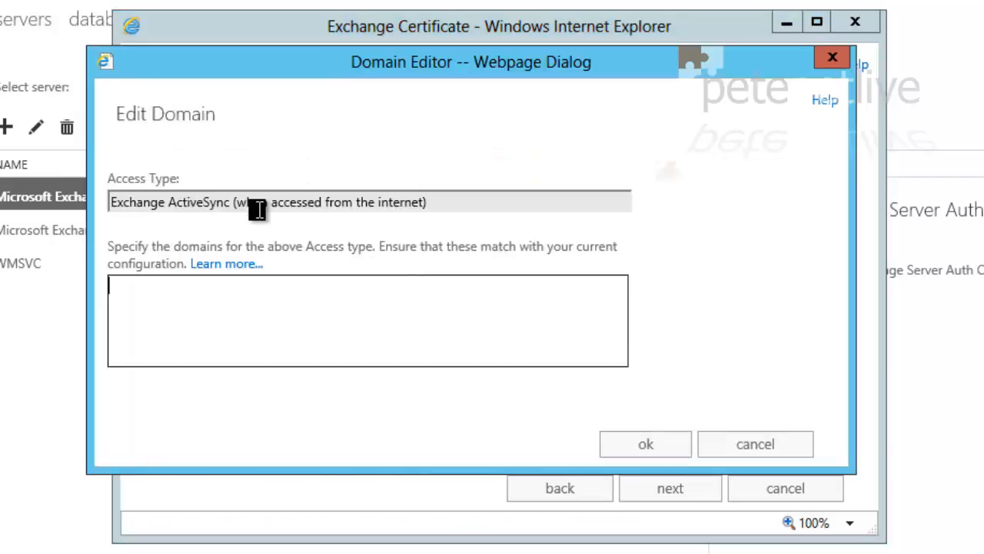
{"action": "left_click", "coordinate": [186, 308]}
{"action": "type", "text": "mail.petenetlive.com"}
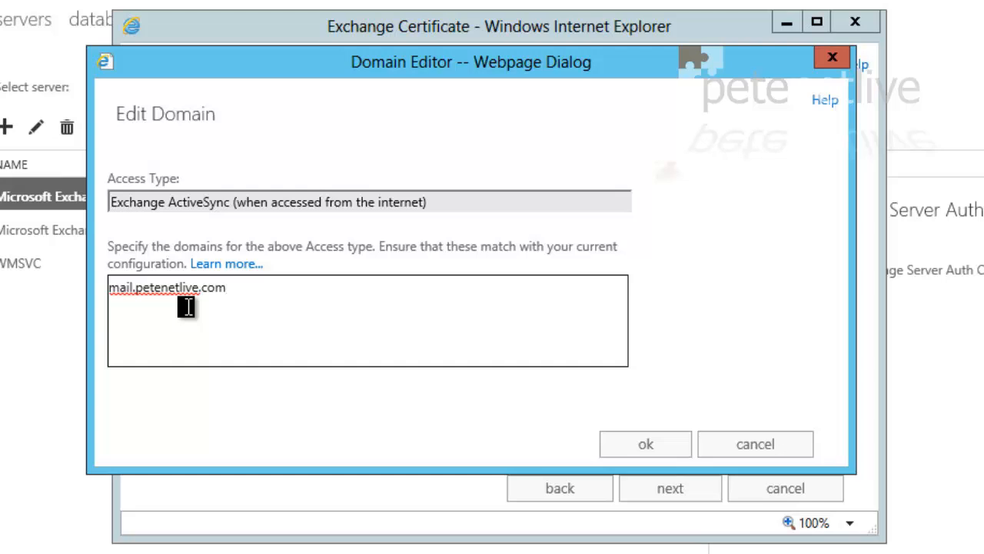
{"action": "left_click", "coordinate": [644, 449]}
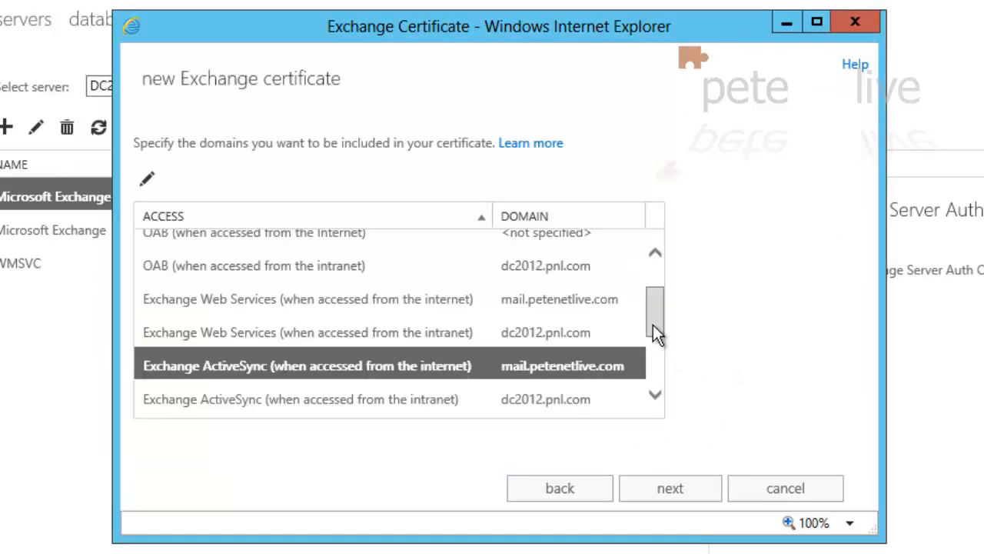
{"action": "left_click", "coordinate": [655, 395]}
{"action": "left_click", "coordinate": [655, 395]}
{"action": "left_click", "coordinate": [656, 395]}
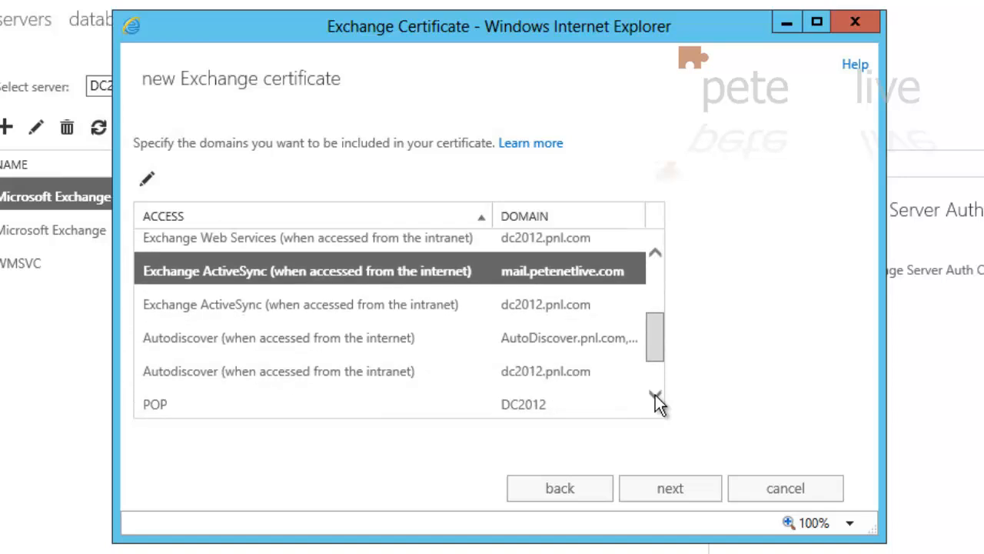
{"action": "left_click", "coordinate": [655, 395]}
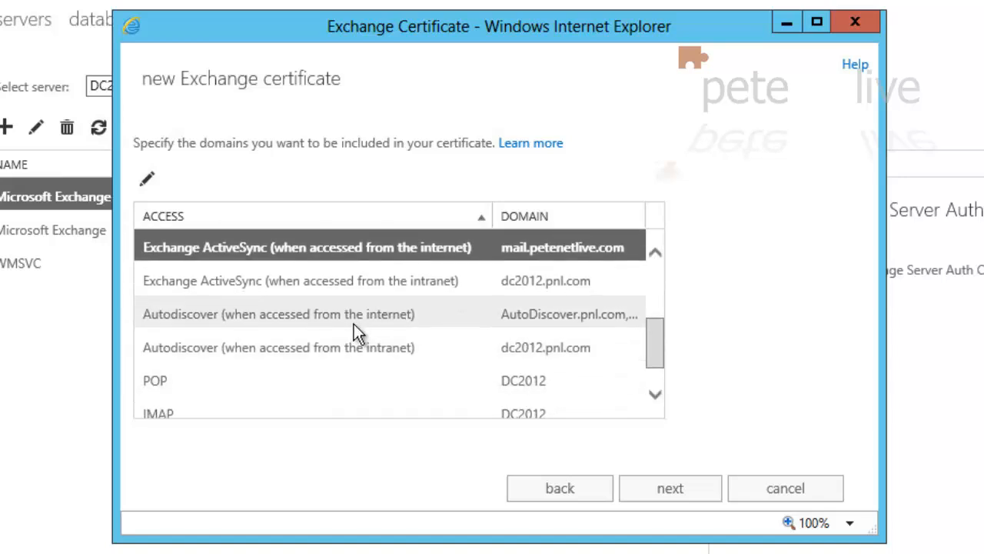
Remove AutoDiscover.pnl.com from the internet Autodiscover domains
{"action": "double_click", "coordinate": [436, 315]}
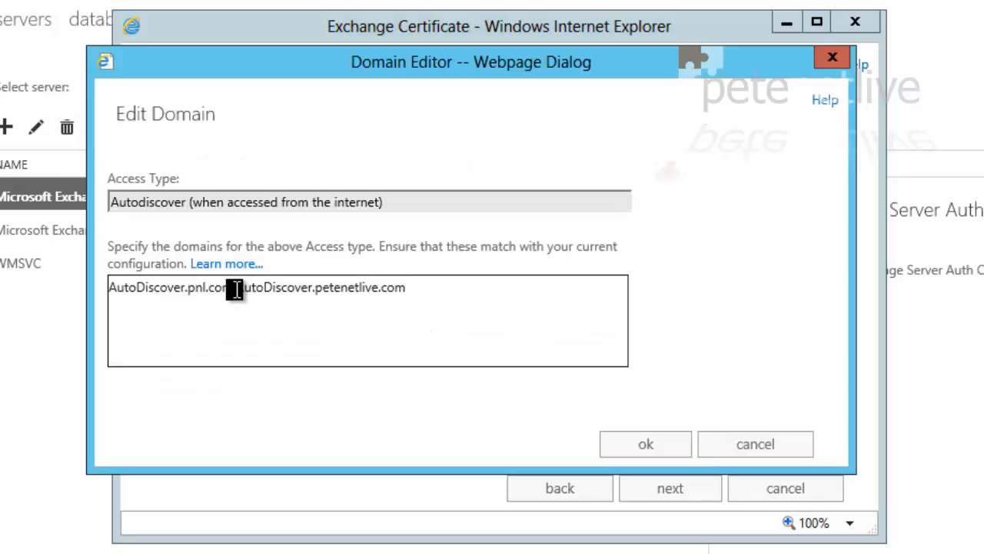
{"action": "left_click_drag", "start_coordinate": [234, 288], "coordinate": [48, 293]}
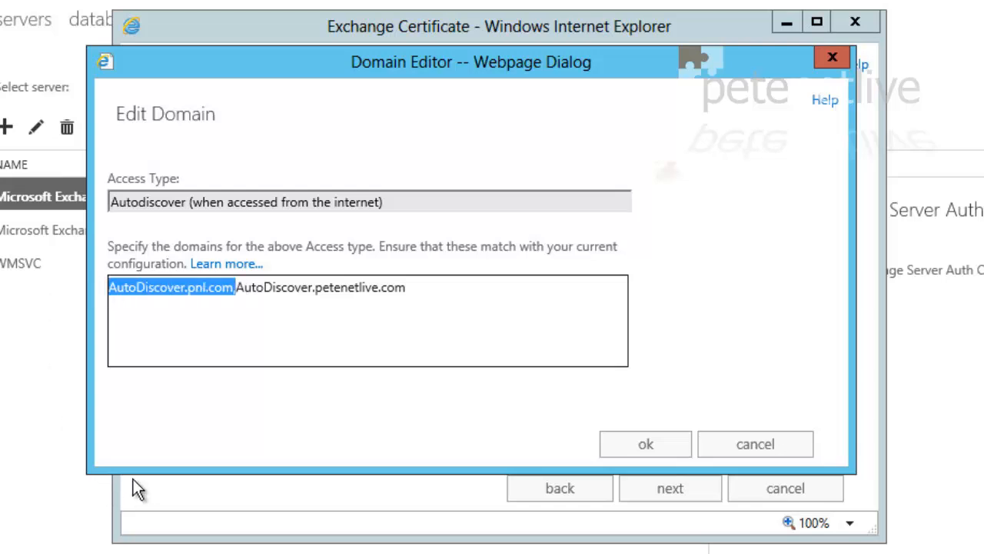
{"action": "key", "text": "Delete"}
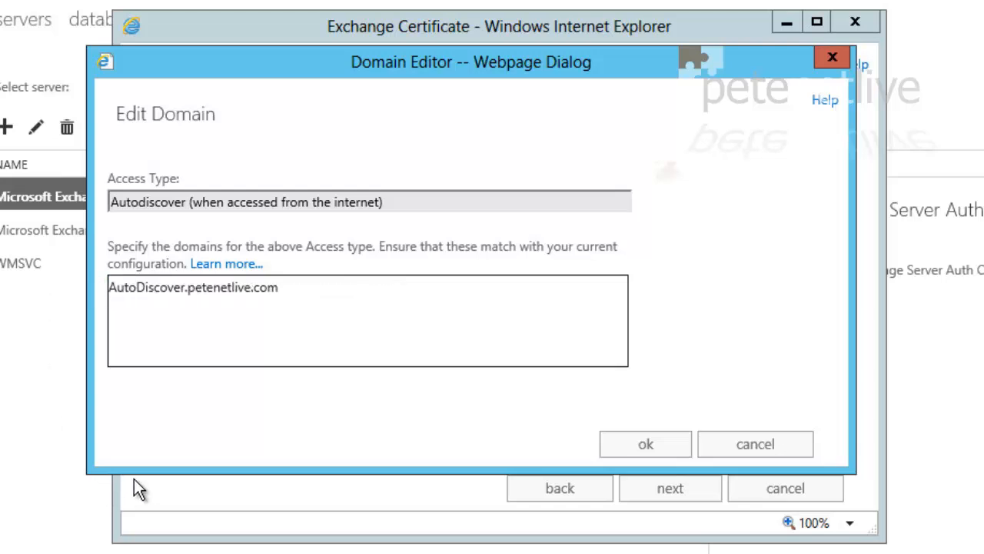
{"action": "left_click", "coordinate": [649, 446]}
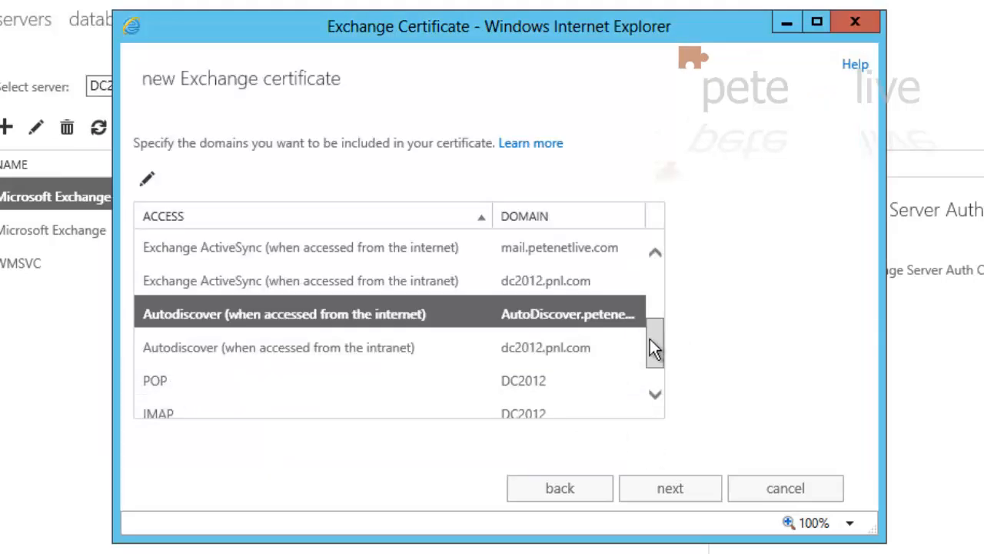
Set the Outlook Anywhere domain to mail.petenetlive.com
{"action": "left_click_drag", "start_coordinate": [650, 340], "coordinate": [655, 364]}
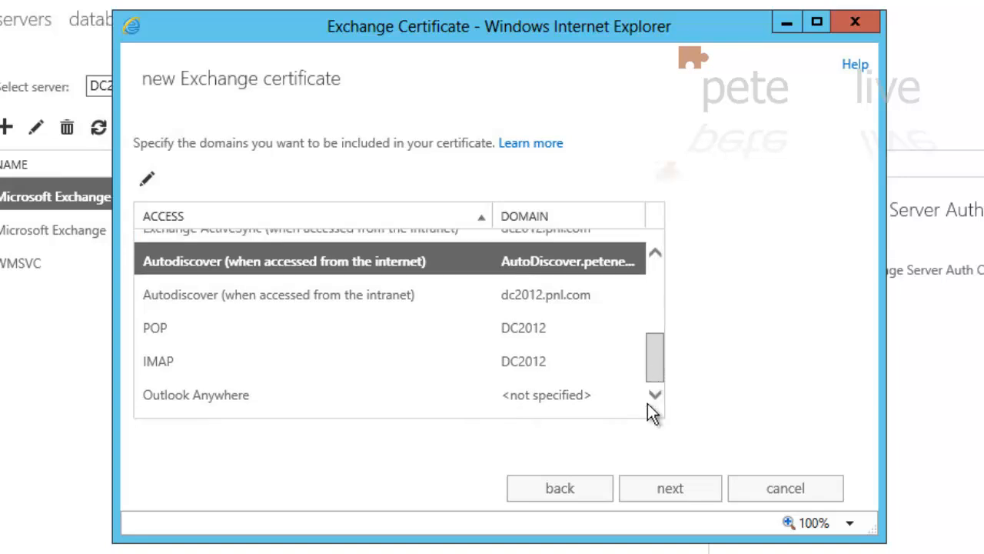
{"action": "left_click", "coordinate": [165, 394]}
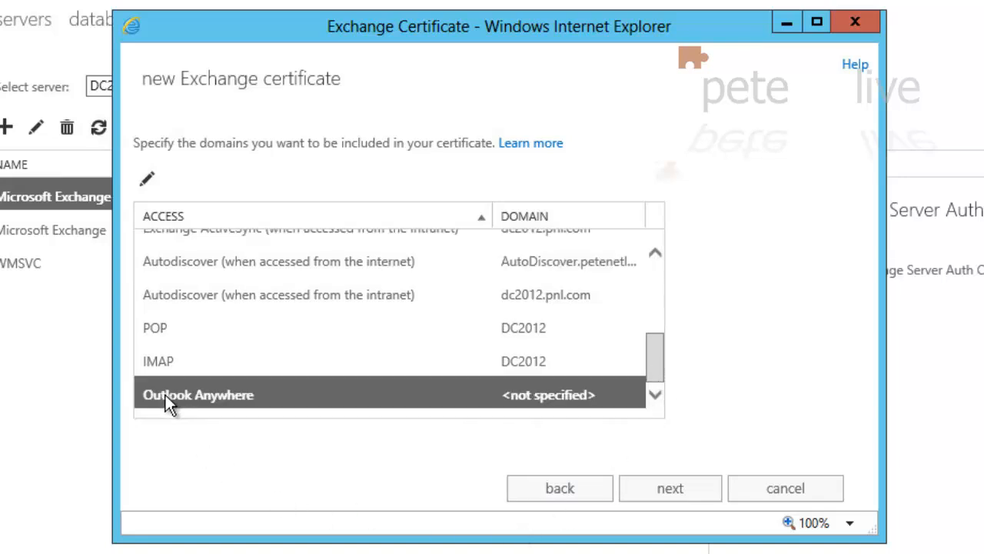
{"action": "left_click", "coordinate": [147, 179]}
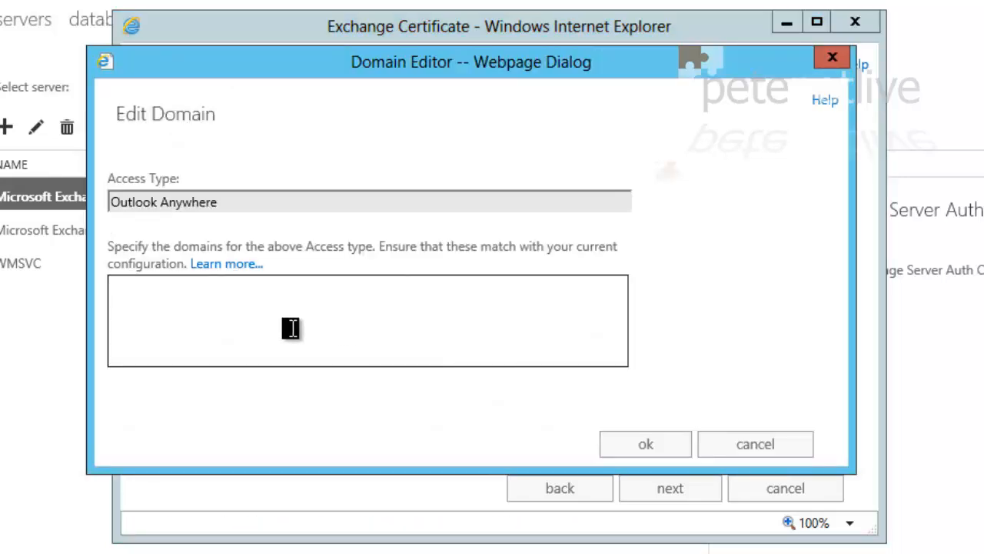
{"action": "type", "text": "mail.petenetlive."}
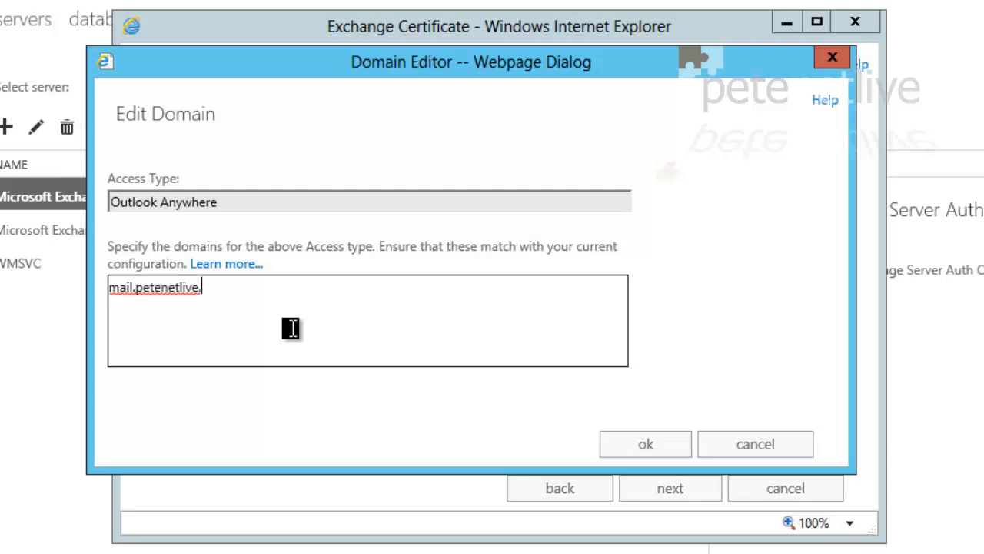
{"action": "type", "text": "com"}
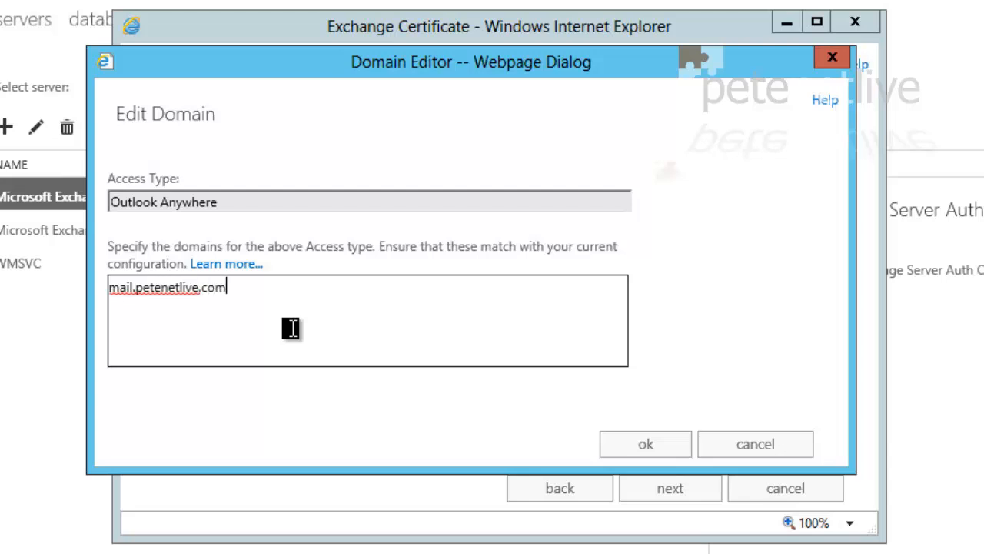
{"action": "left_click", "coordinate": [651, 448]}
Open the full domain list and remove DC2012, pnl.com and petenetlive.com
{"action": "left_click", "coordinate": [680, 489]}
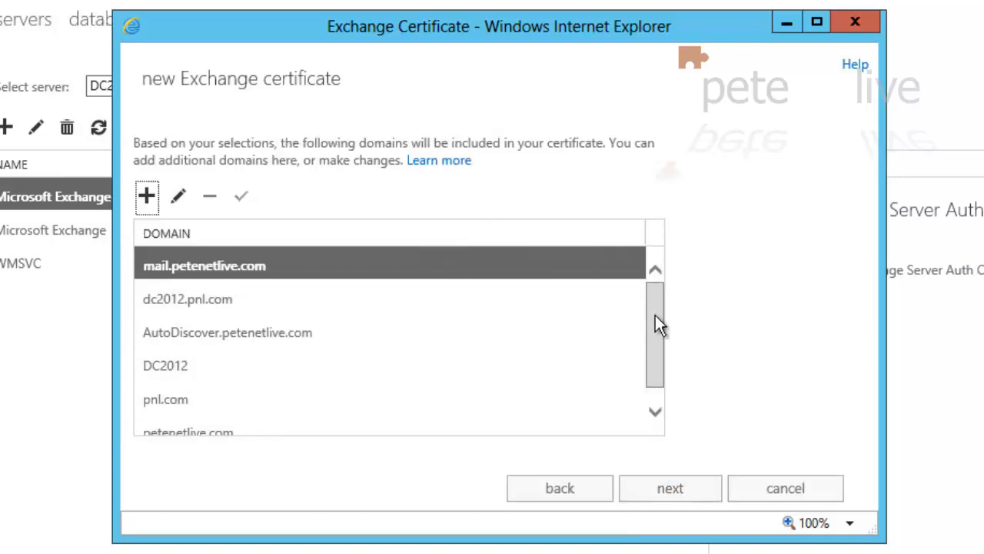
{"action": "left_click", "coordinate": [404, 293]}
{"action": "left_click", "coordinate": [223, 274]}
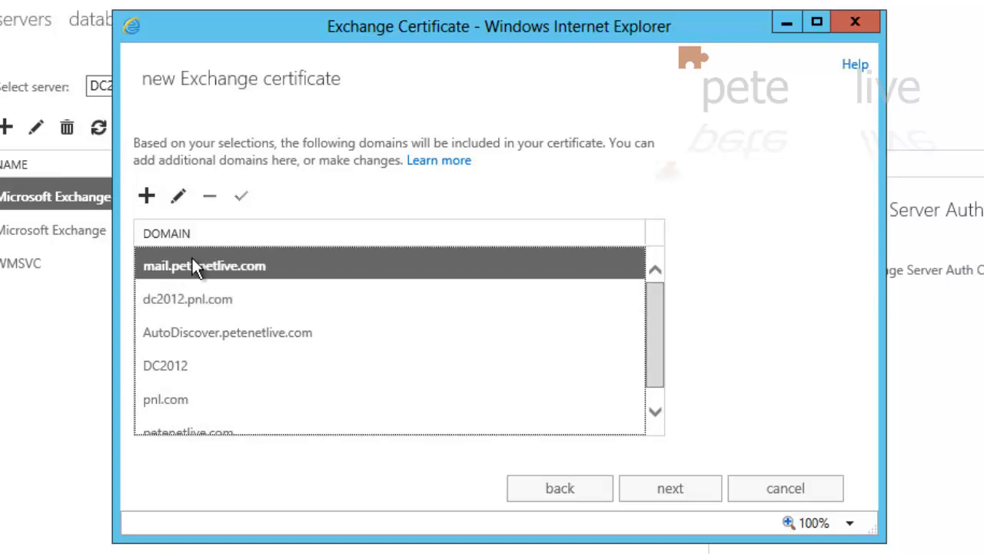
{"action": "left_click", "coordinate": [198, 287]}
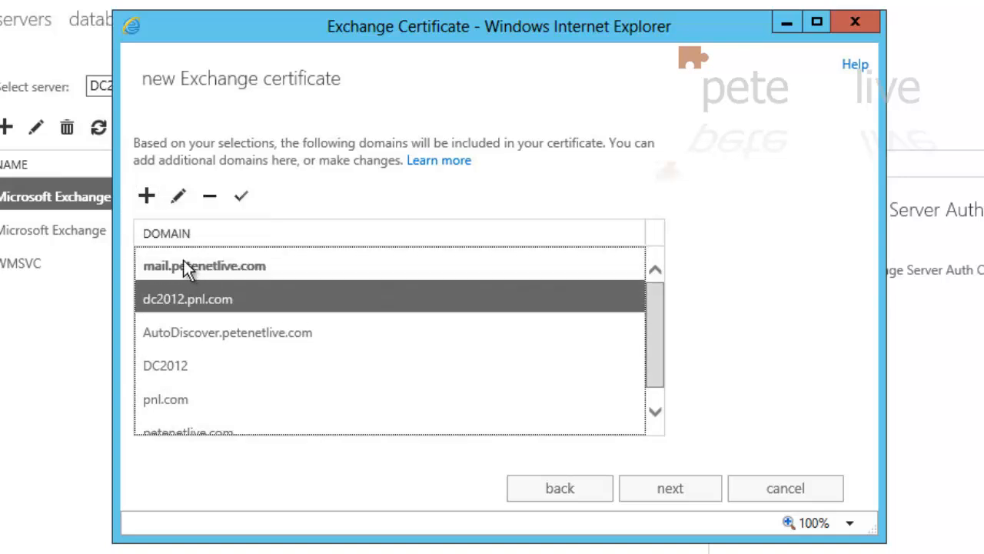
{"action": "left_click", "coordinate": [186, 265]}
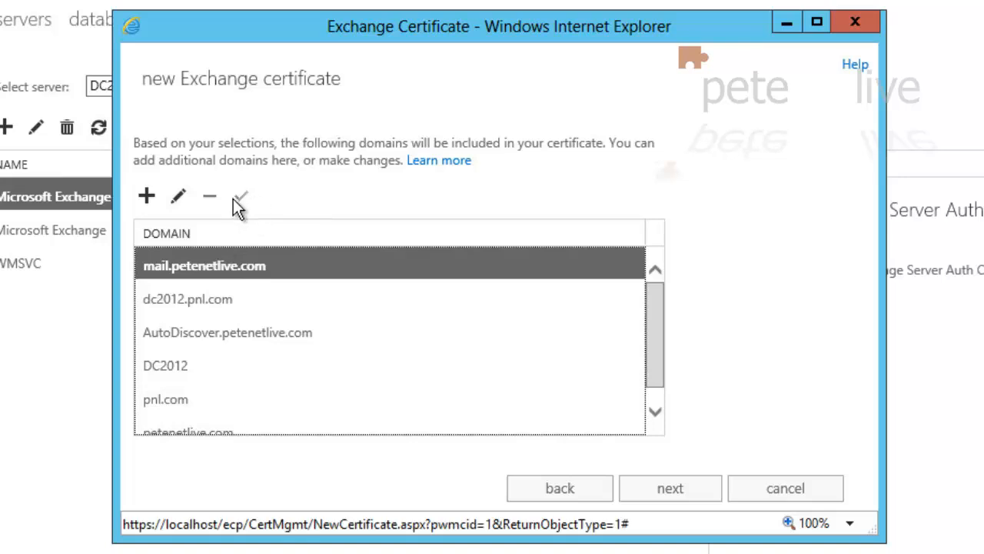
{"action": "left_click", "coordinate": [195, 303]}
{"action": "left_click", "coordinate": [184, 271]}
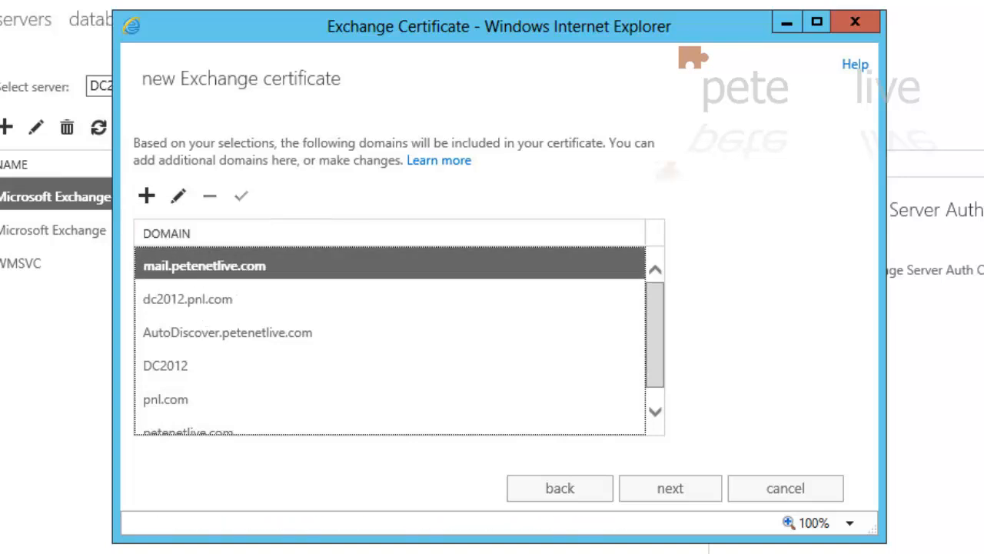
{"action": "left_click", "coordinate": [164, 369]}
{"action": "left_click", "coordinate": [214, 202]}
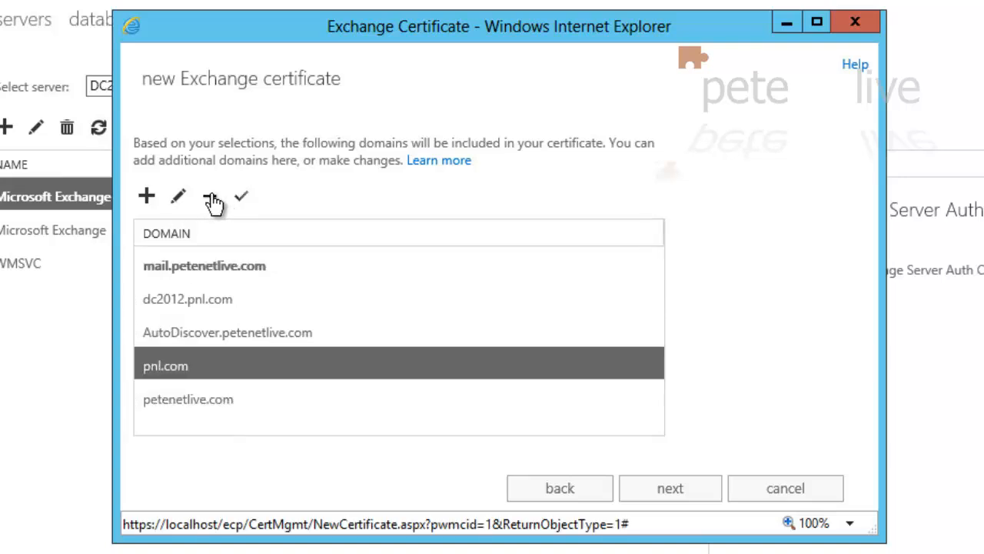
{"action": "left_click", "coordinate": [213, 201]}
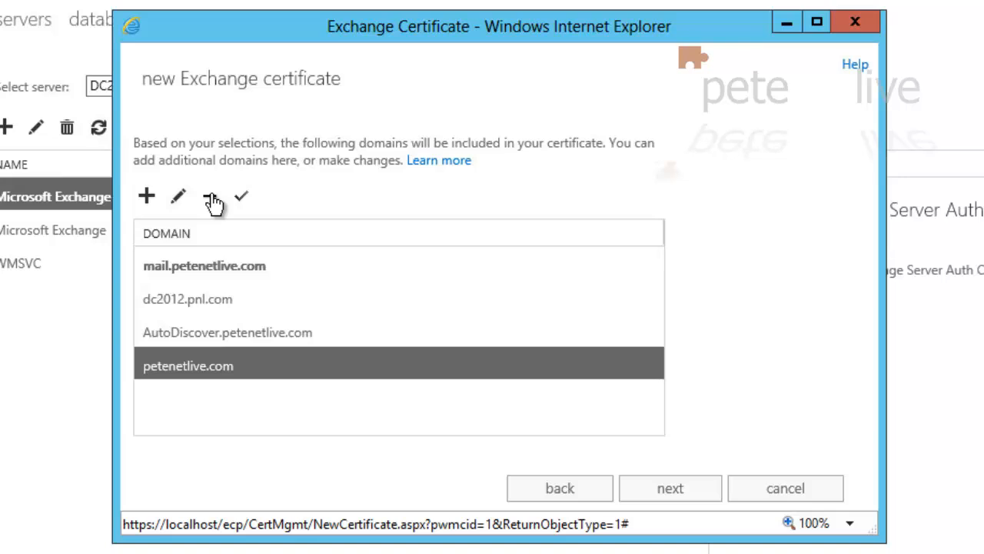
{"action": "left_click", "coordinate": [214, 201]}
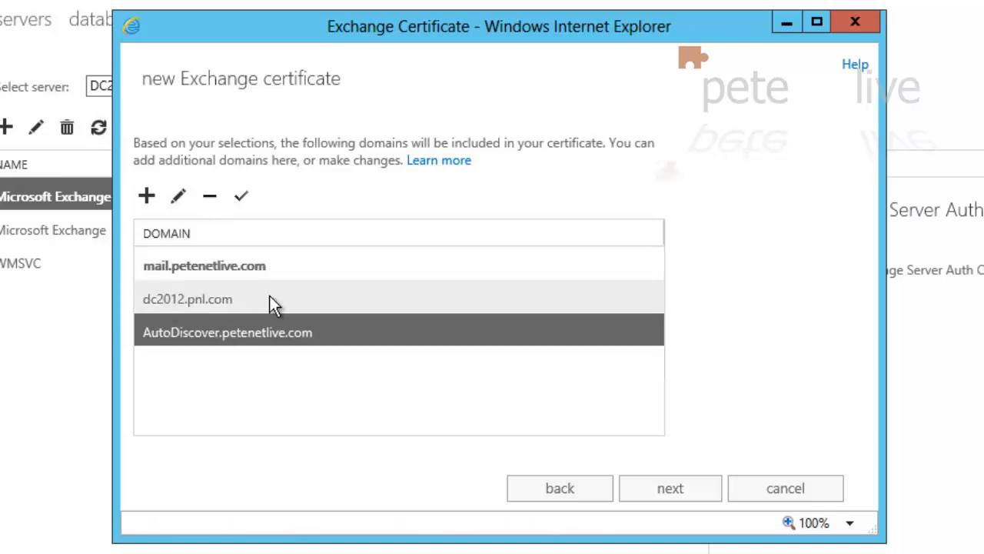
Enter organization PeteNetLive, department PNL-IT, United Kingdom, city Middlesbrough, state Teesside
{"action": "left_click", "coordinate": [670, 499]}
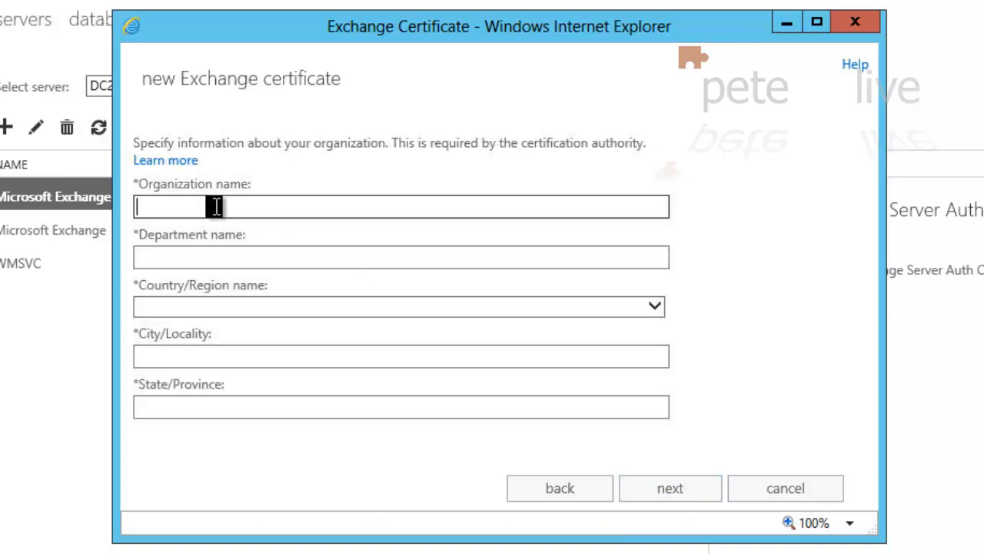
{"action": "type", "text": "PeteNetLive"}
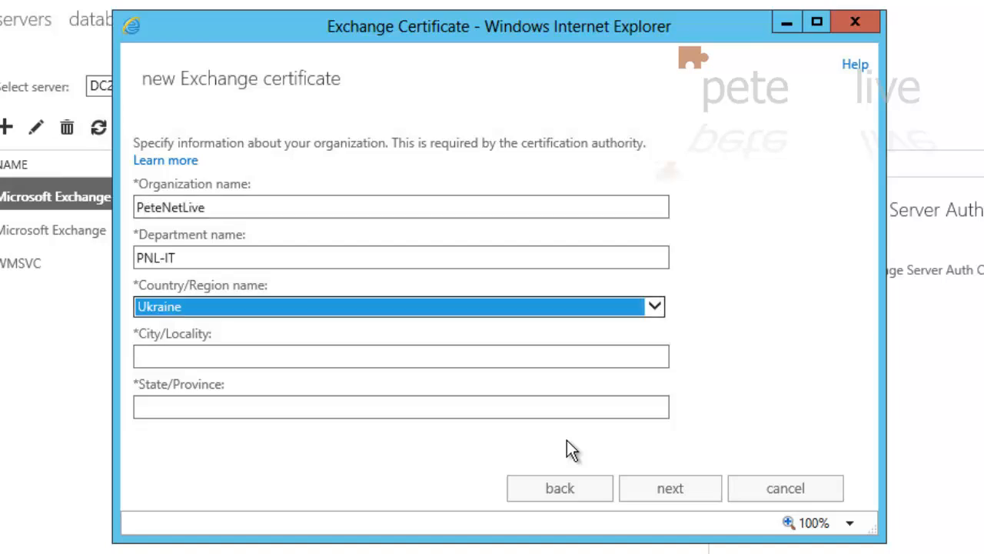
{"action": "left_click", "coordinate": [520, 307]}
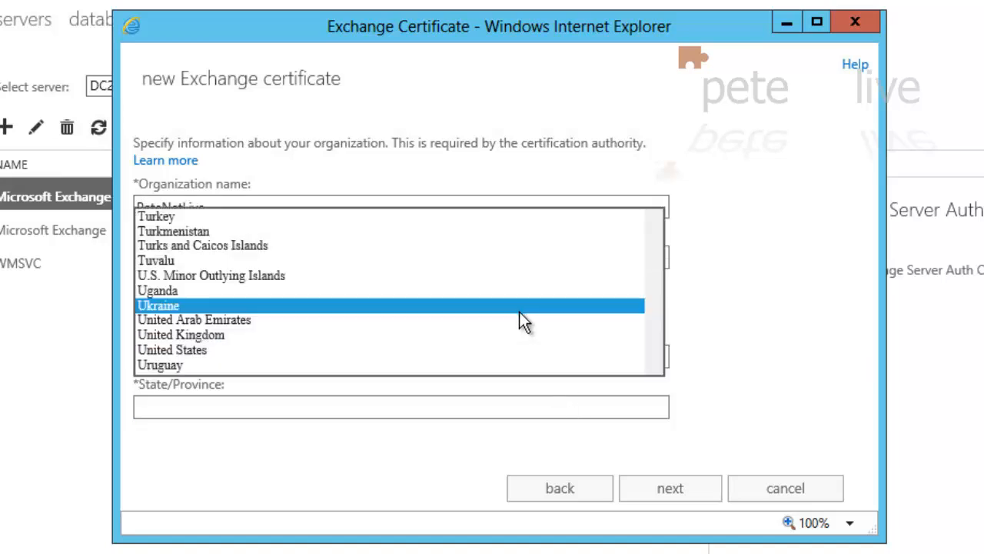
{"action": "left_click", "coordinate": [319, 335]}
{"action": "left_click", "coordinate": [194, 355]}
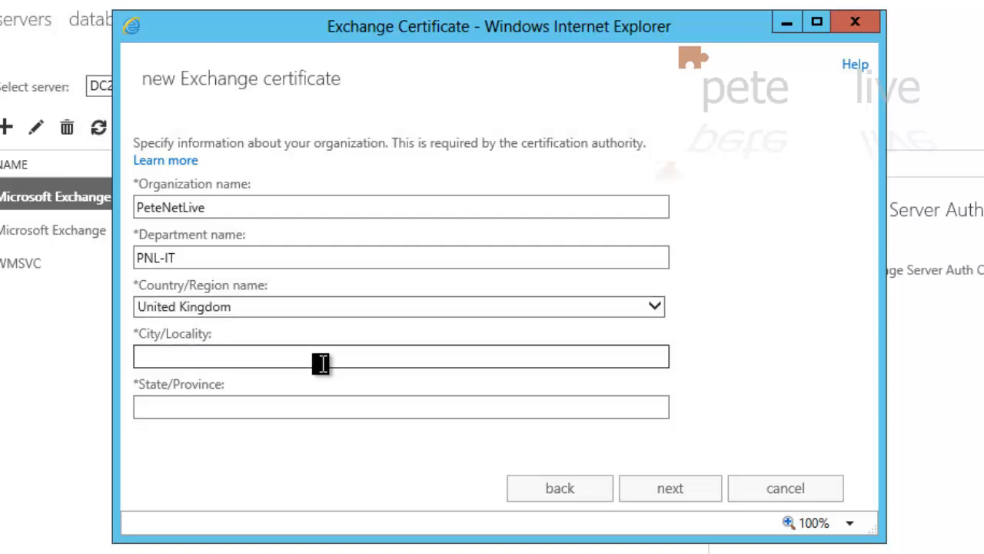
{"action": "type", "text": "Middlesbrough"}
{"action": "key", "text": "Tab"}
{"action": "type", "text": "Teesside"}
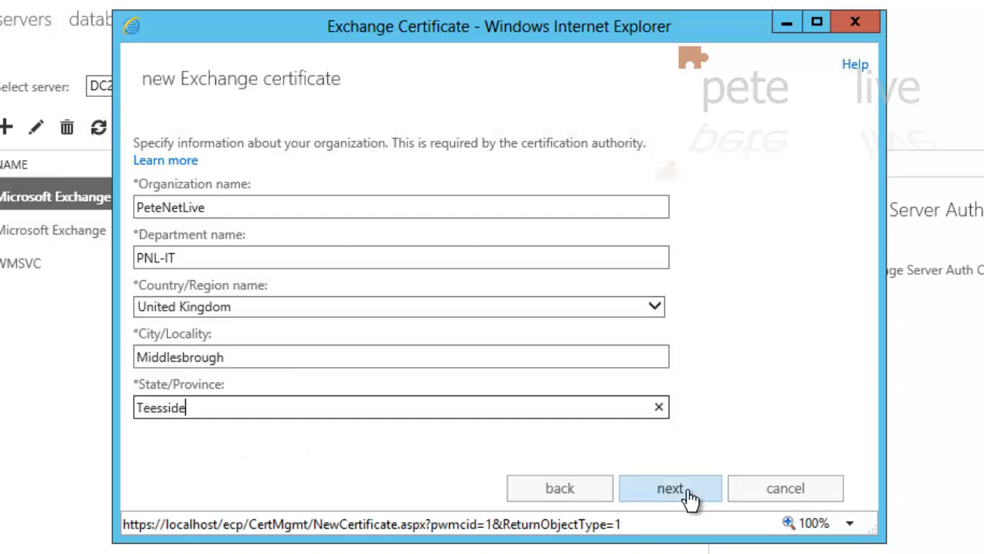
{"action": "left_click", "coordinate": [685, 496]}
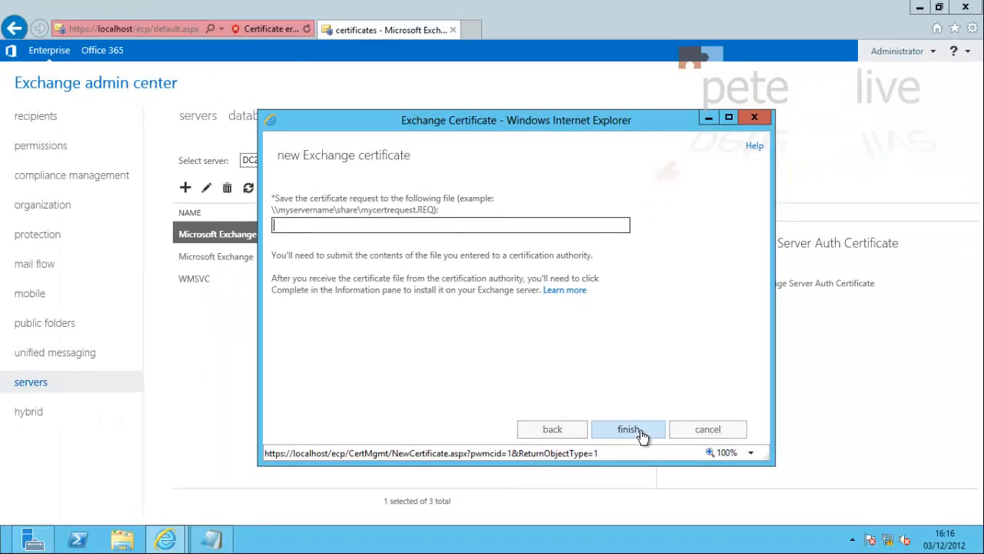
Create a new folder named cert-req on Local Disk (C:) and bring up its actions
{"action": "key", "text": "super+e"}
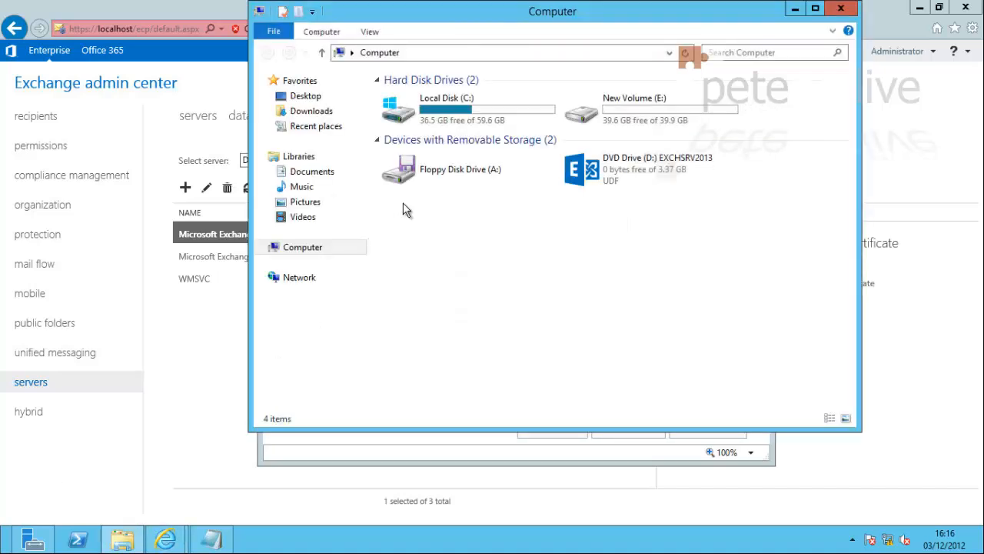
{"action": "double_click", "coordinate": [436, 110]}
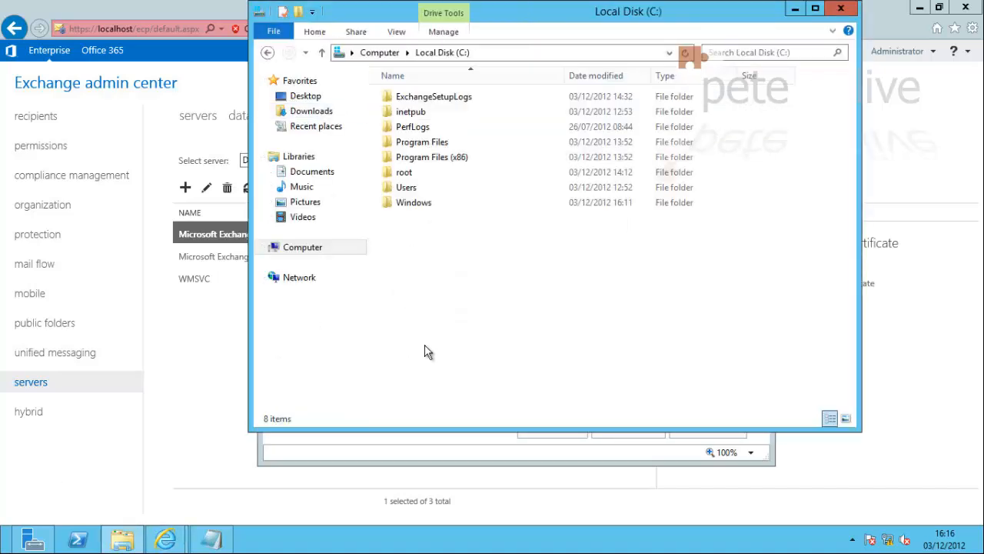
{"action": "right_click", "coordinate": [424, 270]}
{"action": "mouse_move", "coordinate": [458, 415]}
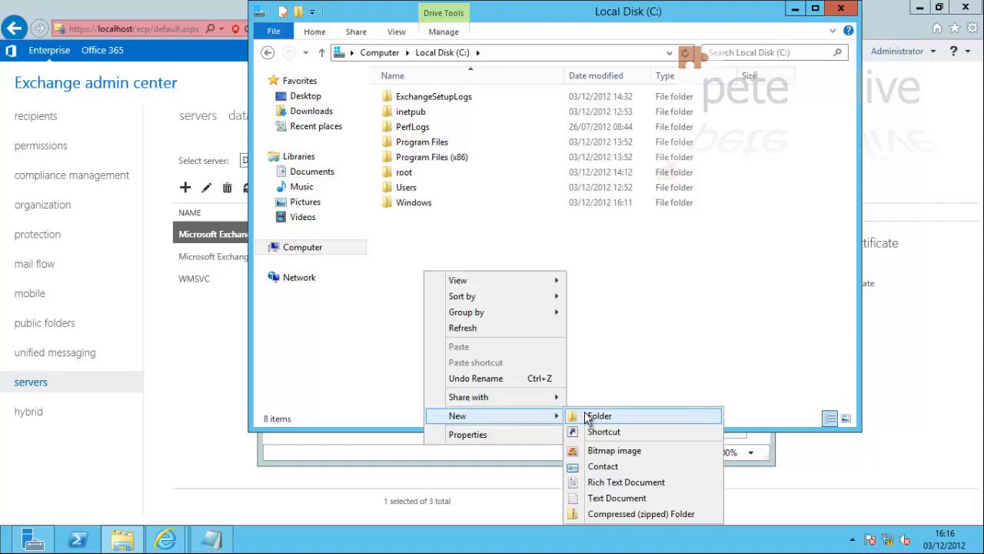
{"action": "left_click", "coordinate": [590, 416]}
{"action": "type", "text": "c"}
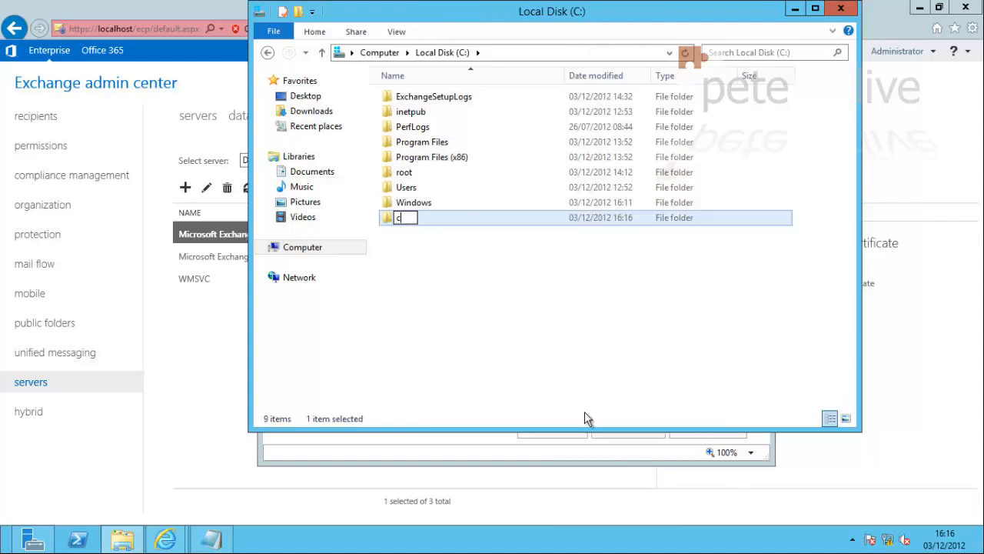
{"action": "type", "text": "ert-req"}
{"action": "left_click", "coordinate": [413, 245]}
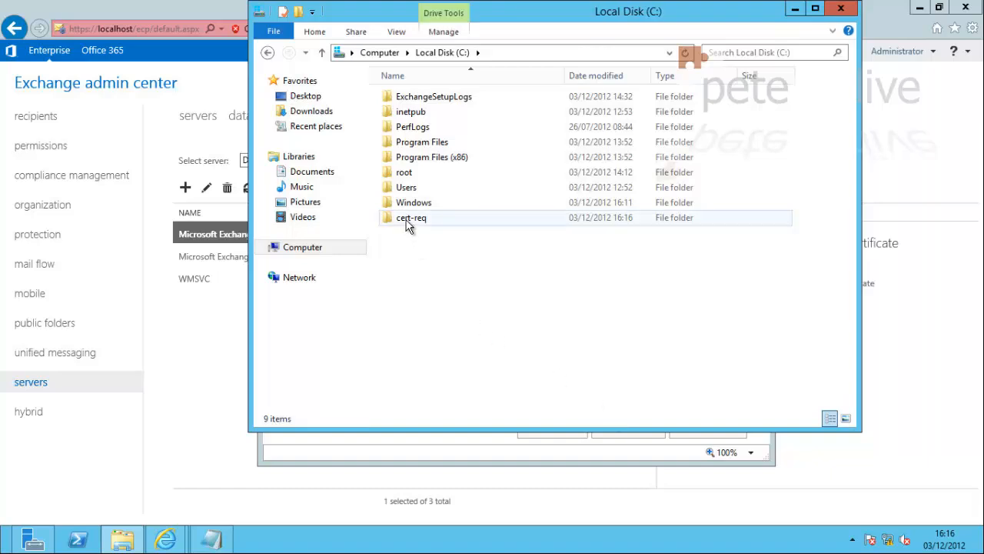
{"action": "left_click", "coordinate": [409, 222]}
{"action": "right_click", "coordinate": [407, 221]}
Share the cert-req folder via Advanced Sharing, giving Everyone Full Control on the share
{"action": "left_click", "coordinate": [452, 435]}
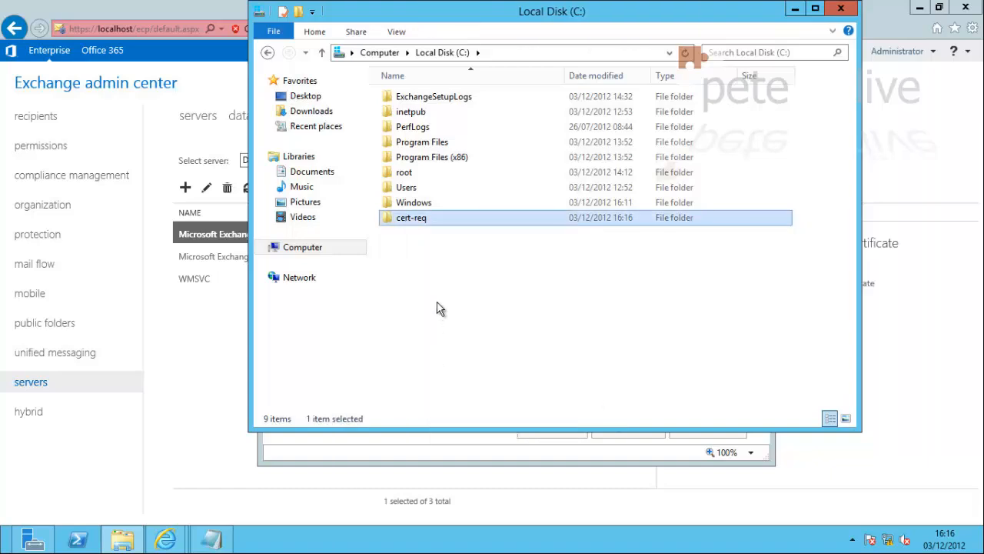
{"action": "left_click", "coordinate": [466, 204]}
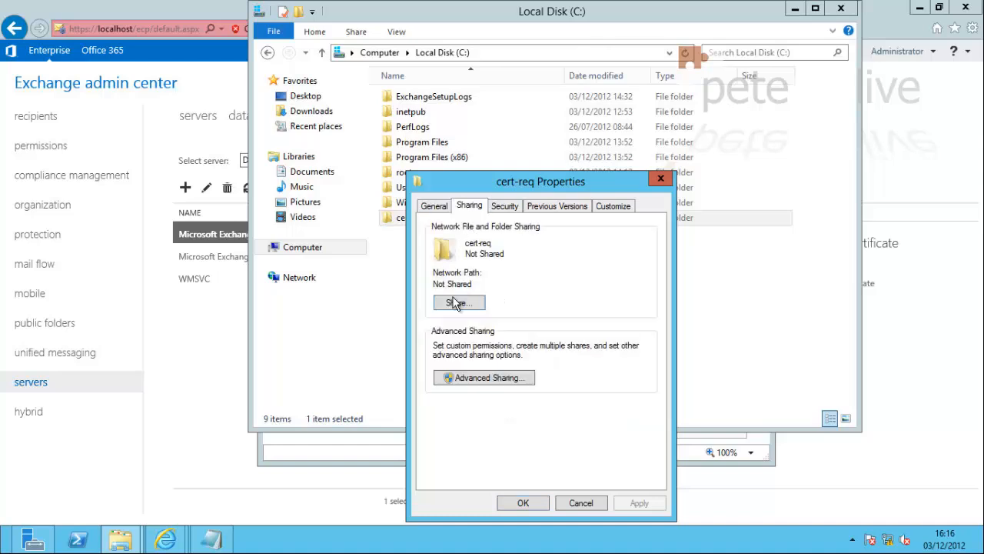
{"action": "left_click", "coordinate": [466, 382]}
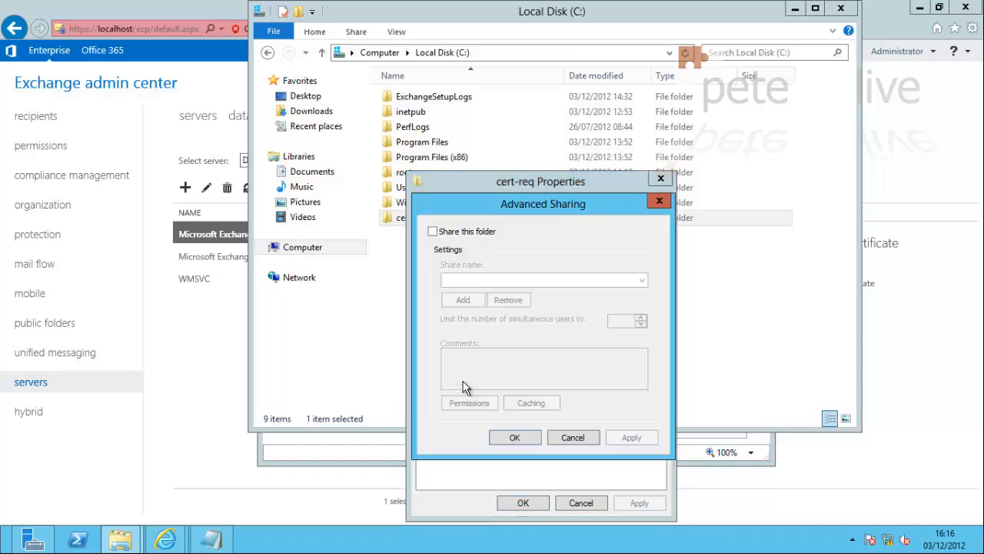
{"action": "left_click", "coordinate": [433, 231]}
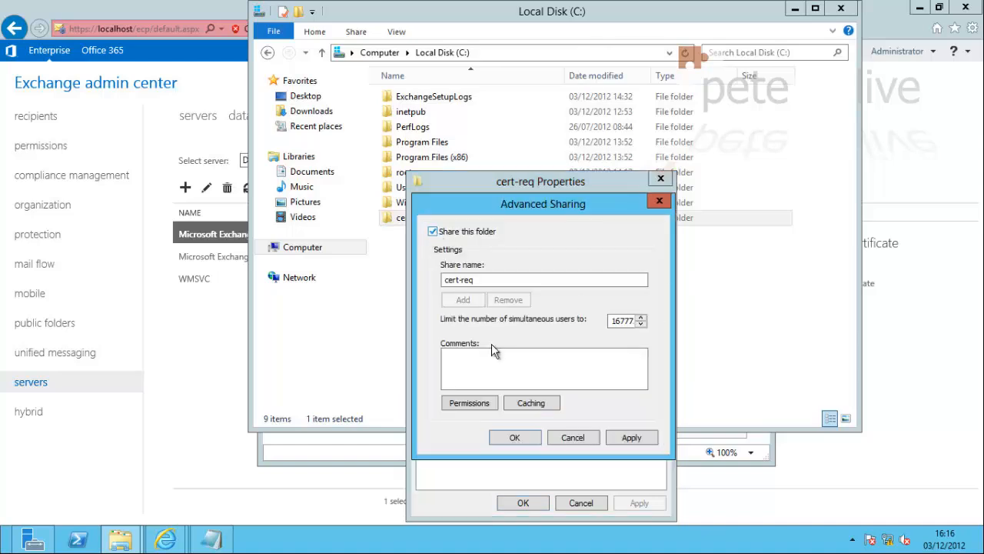
{"action": "left_click", "coordinate": [470, 403]}
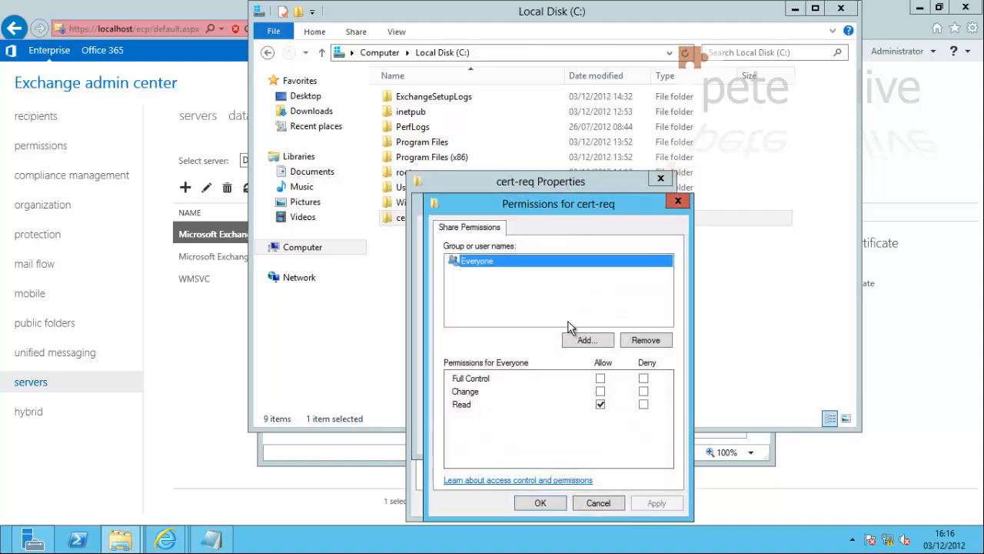
{"action": "left_click", "coordinate": [600, 379]}
{"action": "left_click", "coordinate": [657, 503]}
{"action": "left_click", "coordinate": [538, 503]}
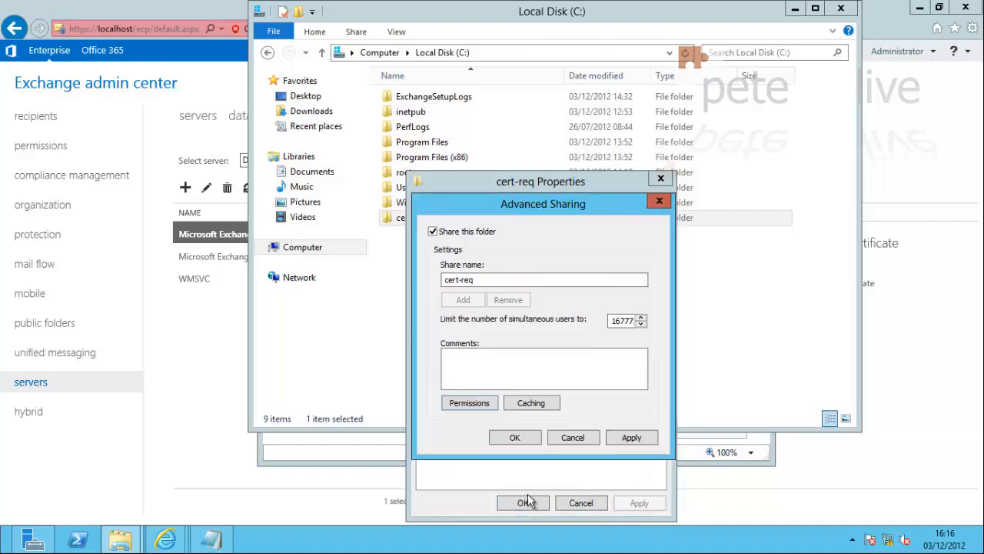
{"action": "left_click", "coordinate": [631, 437]}
{"action": "left_click", "coordinate": [515, 439]}
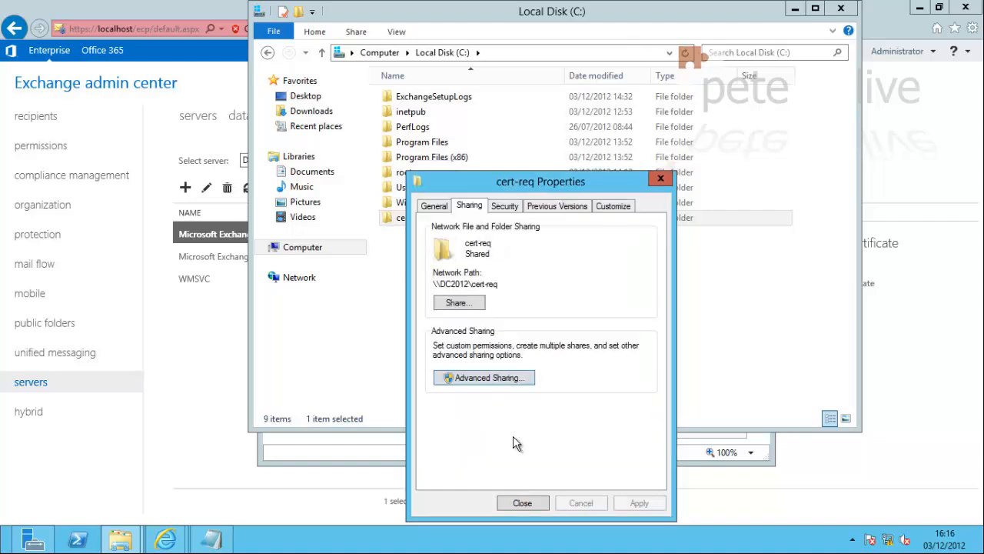
Grant the Users group Full control in the folder's Security settings and close Properties
{"action": "left_click", "coordinate": [505, 206]}
{"action": "left_click", "coordinate": [461, 300]}
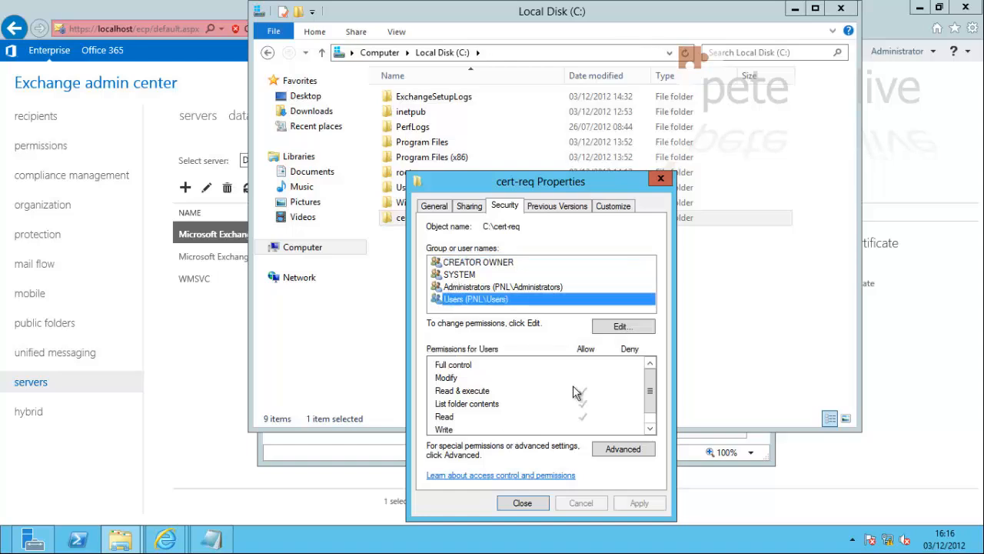
{"action": "left_click", "coordinate": [621, 327]}
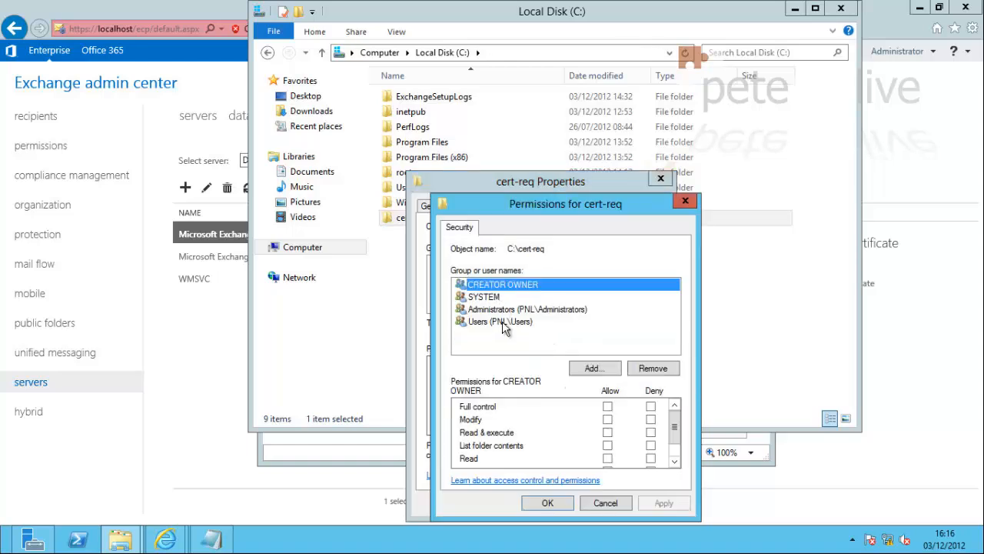
{"action": "left_click", "coordinate": [506, 323]}
{"action": "left_click", "coordinate": [608, 407]}
{"action": "left_click", "coordinate": [663, 503]}
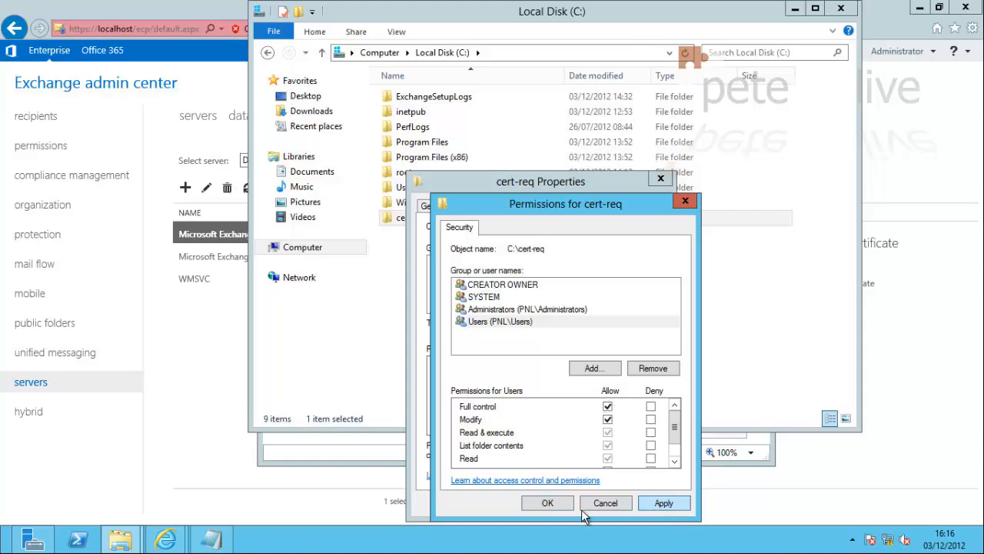
{"action": "left_click", "coordinate": [546, 503]}
{"action": "left_click", "coordinate": [661, 178]}
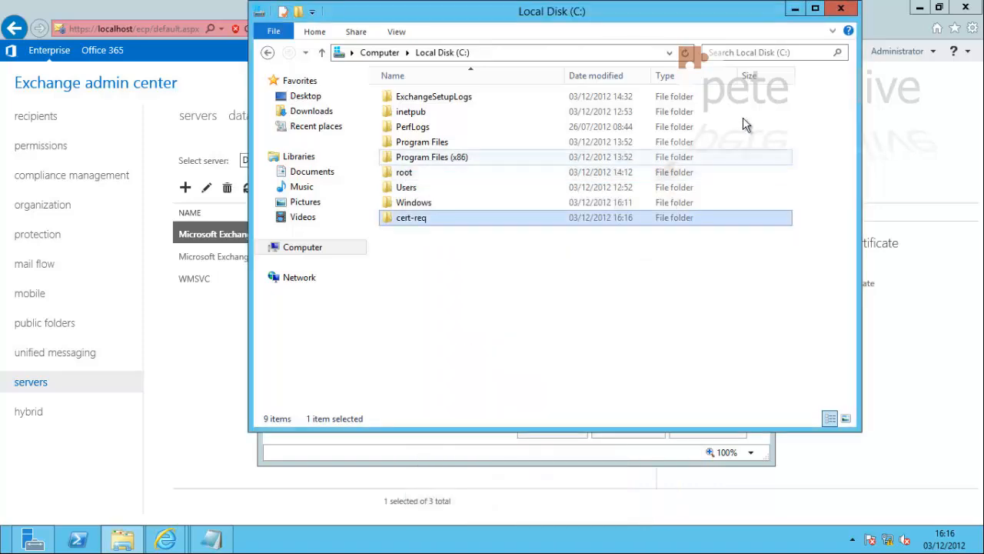
Save the certificate request to \\dc2012\cert-req\myCert.req and select the pending PeteNetLive-Cert request
{"action": "left_click", "coordinate": [841, 8]}
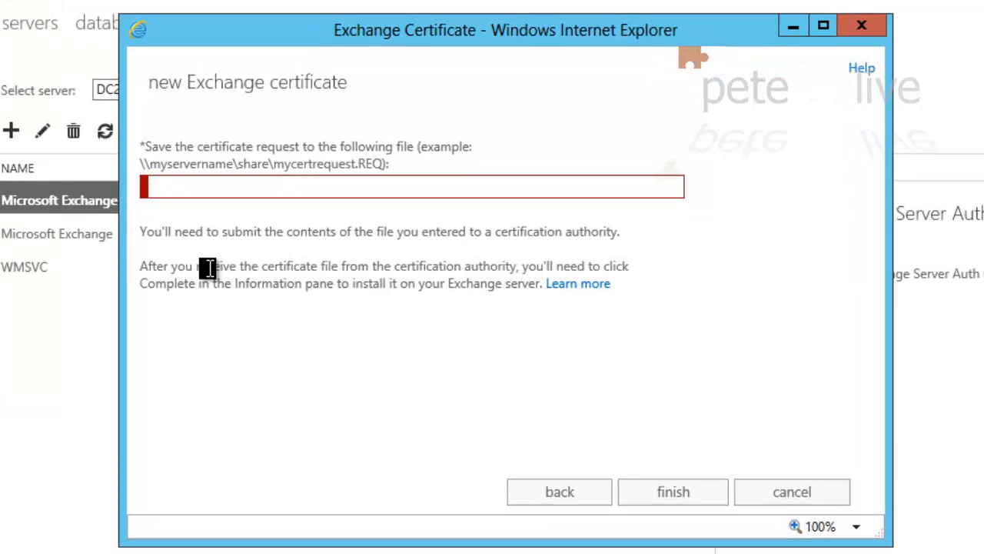
{"action": "type", "text": "\\\\dc2012\\ce"}
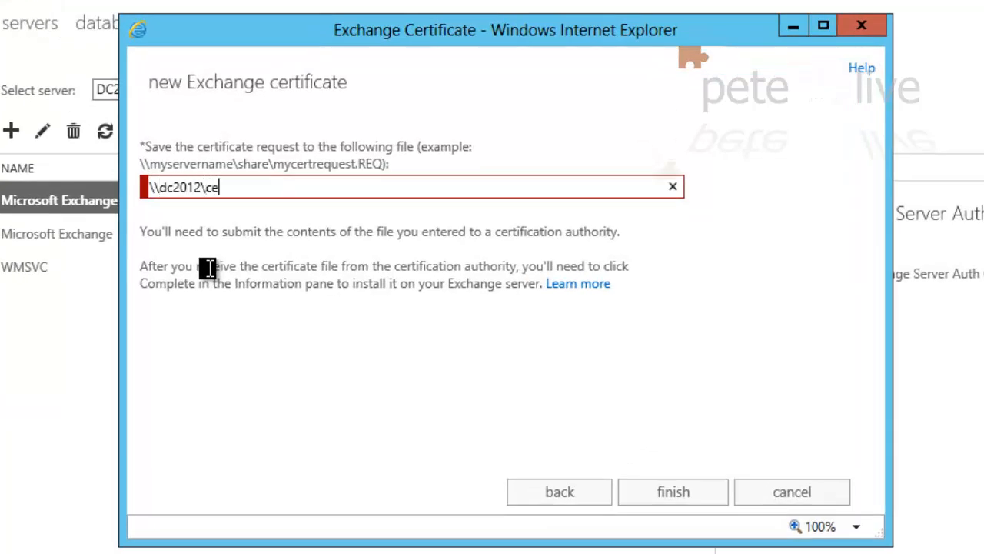
{"action": "type", "text": "rt-req\\myCert.req"}
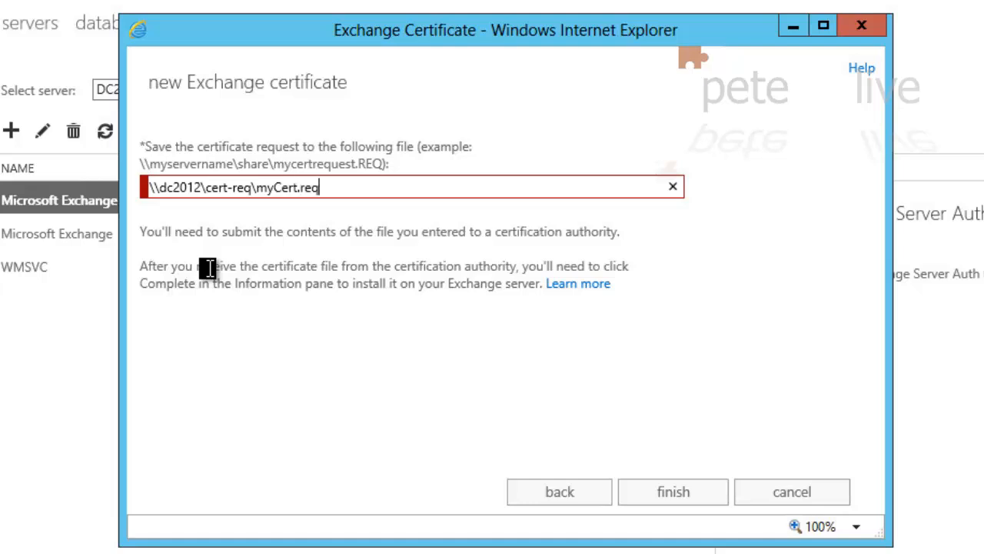
{"action": "left_click", "coordinate": [681, 496]}
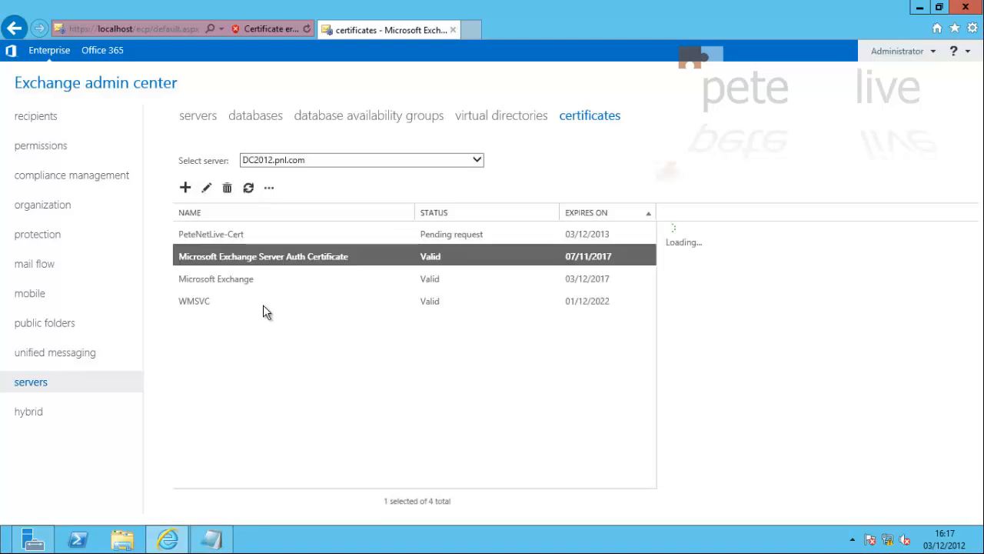
{"action": "left_click", "coordinate": [214, 233]}
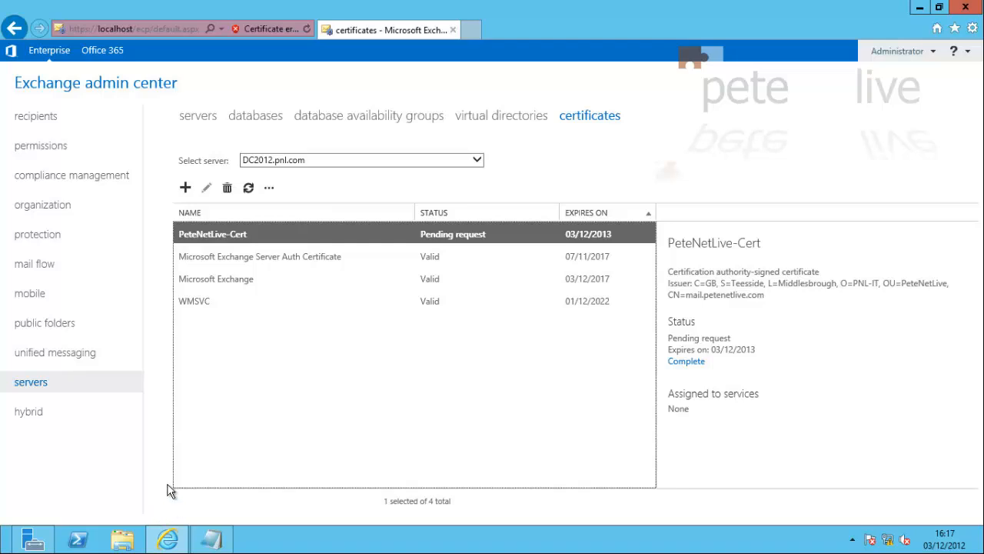
Find myCert.req in C:\cert-req and choose to open it with another app from the full list
{"action": "key", "text": "super+e"}
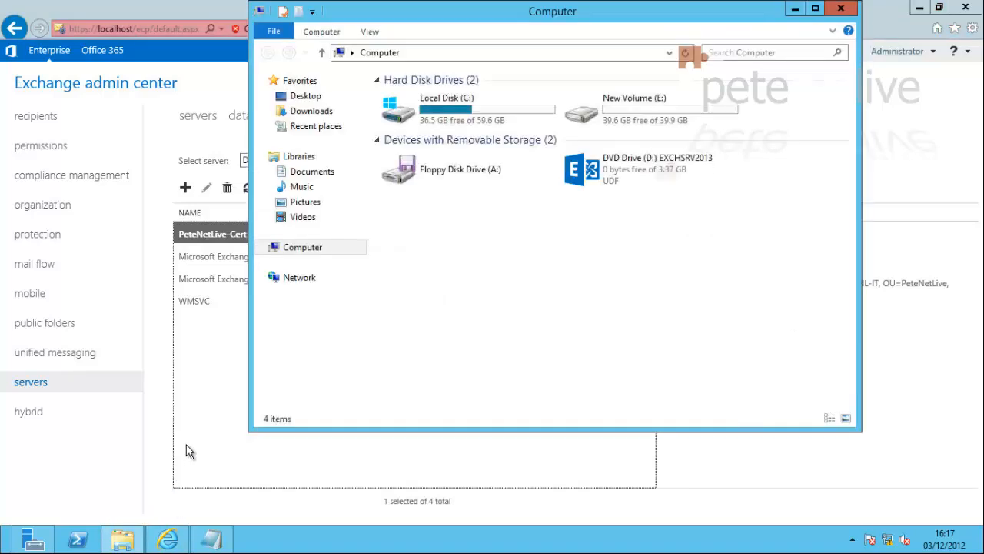
{"action": "left_click", "coordinate": [410, 103]}
{"action": "double_click", "coordinate": [410, 104]}
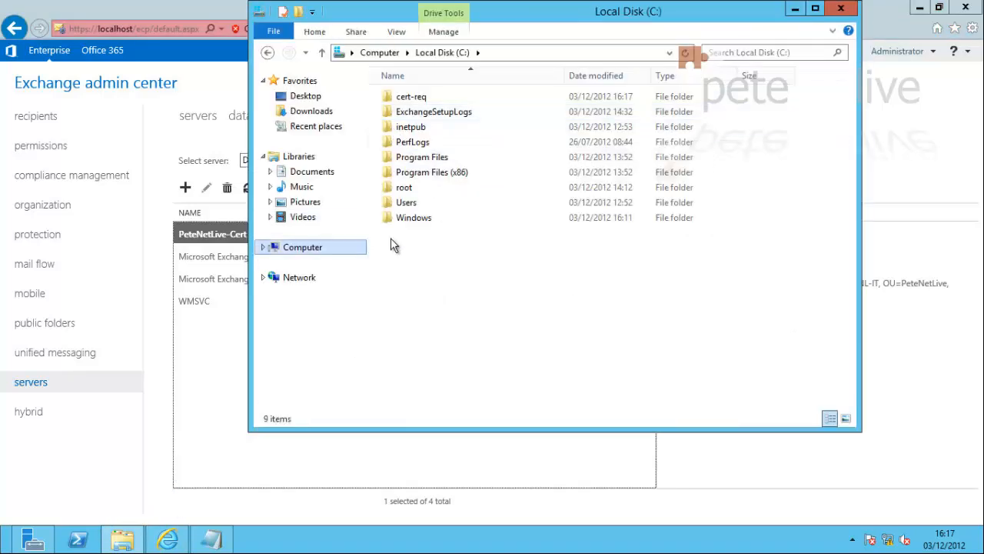
{"action": "double_click", "coordinate": [404, 98]}
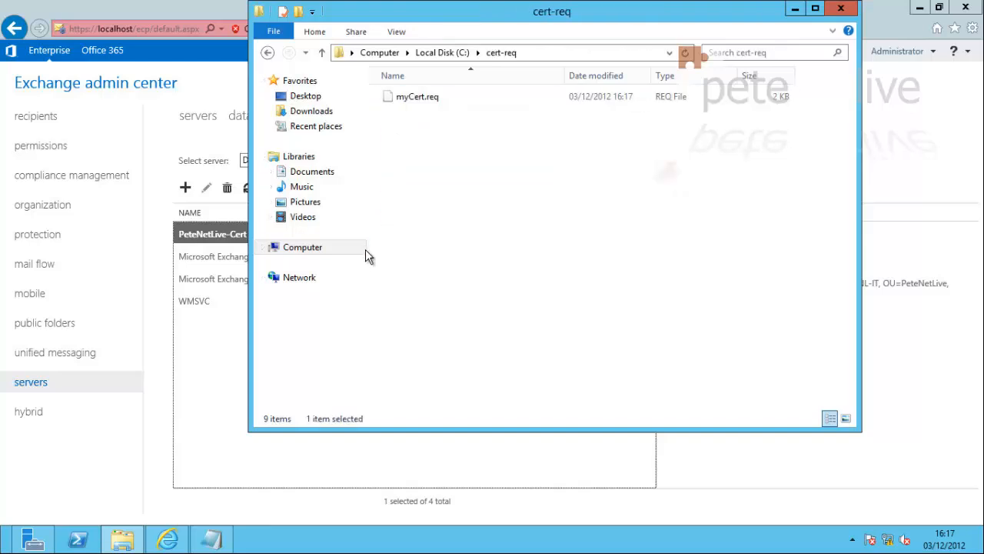
{"action": "right_click", "coordinate": [401, 97]}
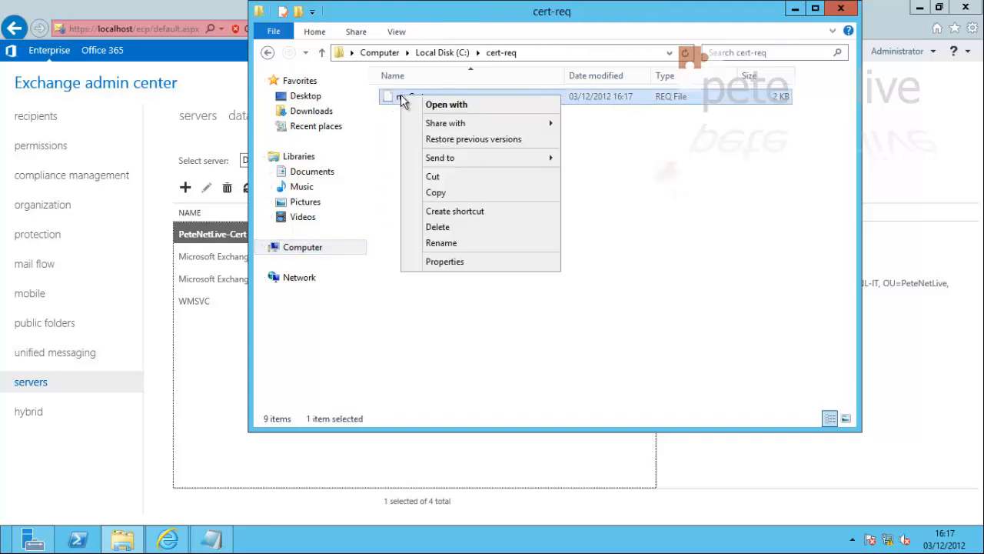
{"action": "left_click", "coordinate": [424, 104]}
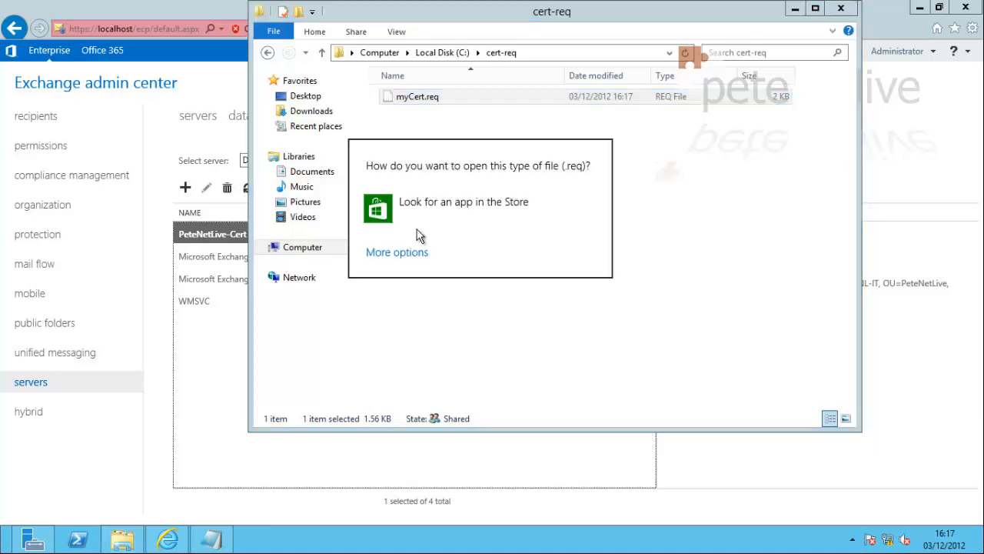
{"action": "left_click", "coordinate": [398, 253]}
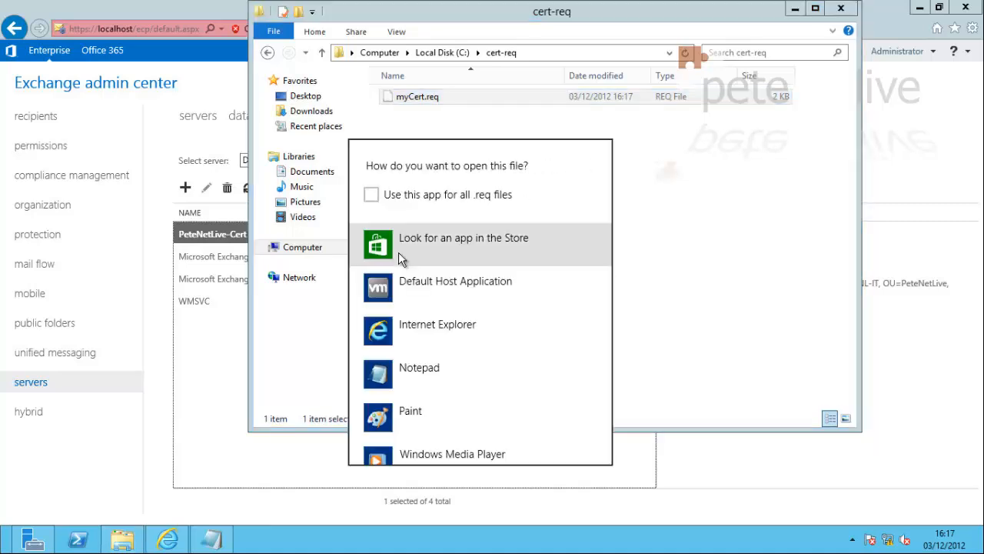
Copy all of myCert.req's request text in Notepad, then close Notepad and the cert-req window
{"action": "left_click", "coordinate": [378, 377]}
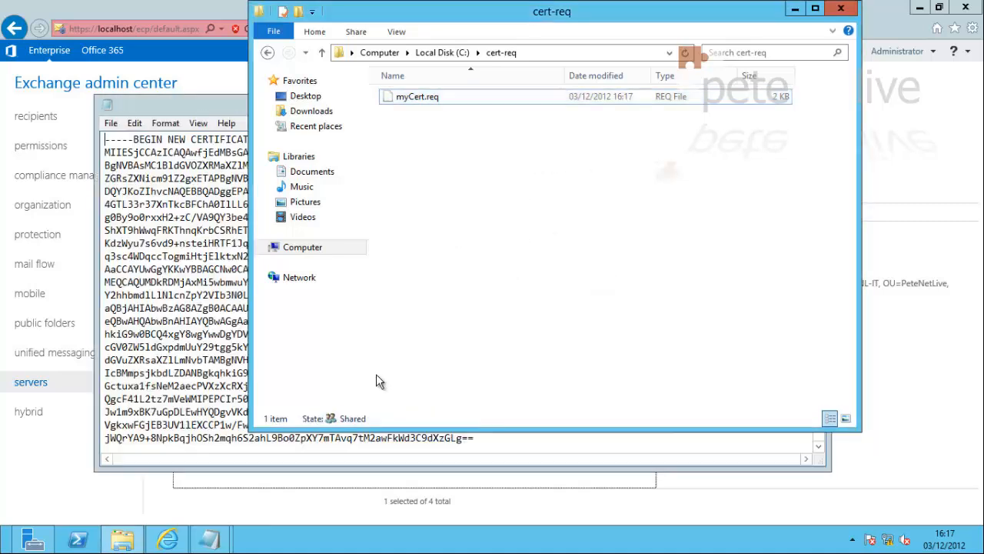
{"action": "left_click", "coordinate": [200, 109]}
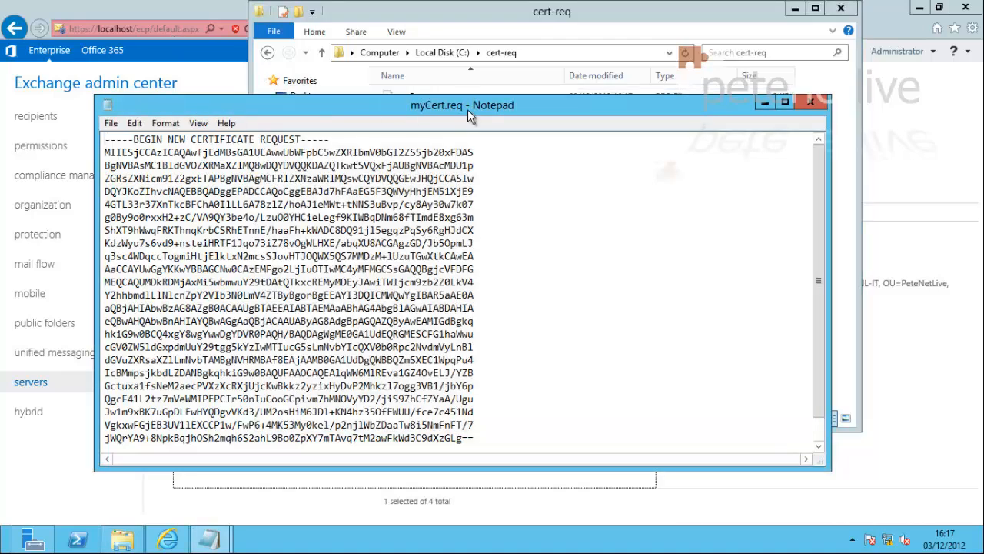
{"action": "left_click_drag", "start_coordinate": [450, 67], "coordinate": [449, 43]}
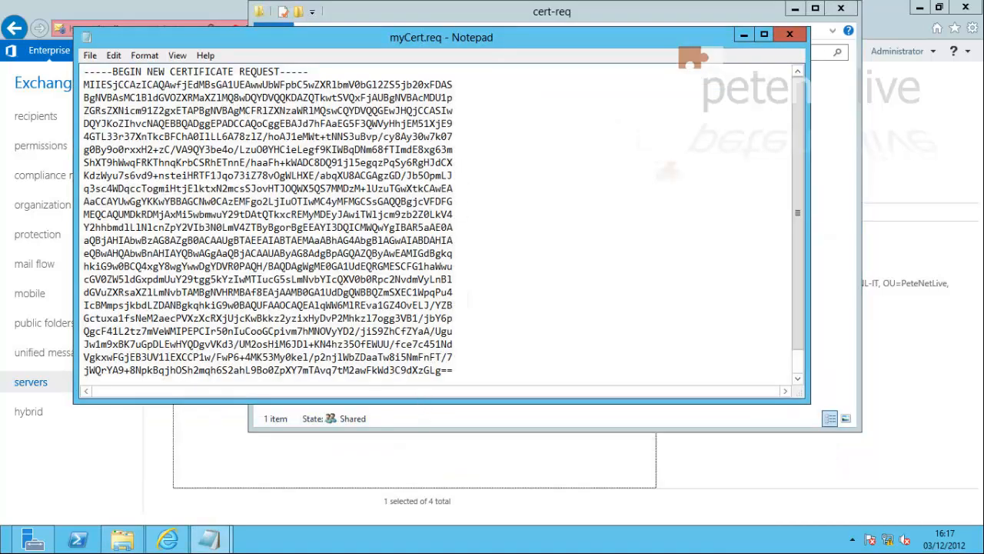
{"action": "left_click_drag", "start_coordinate": [432, 477], "coordinate": [432, 483]}
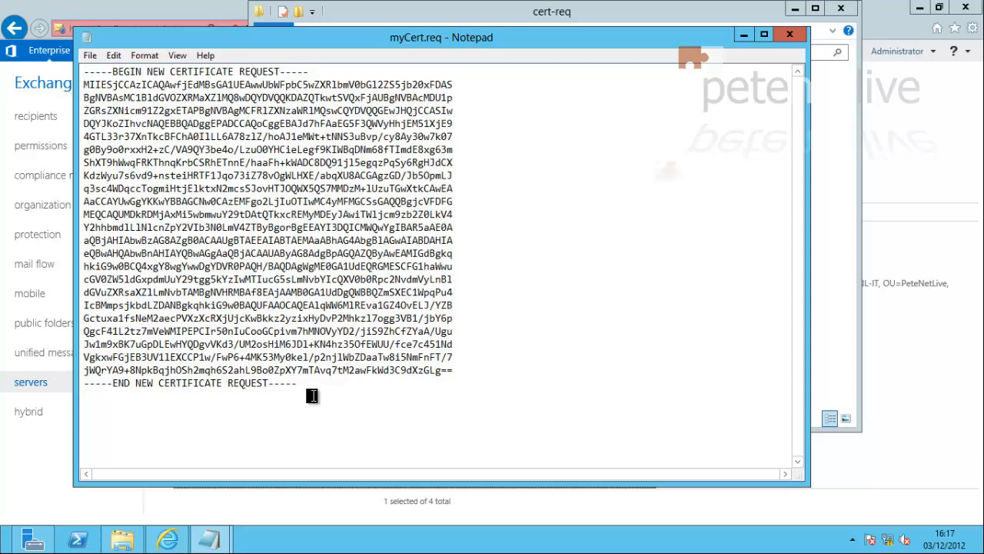
{"action": "left_click_drag", "start_coordinate": [314, 397], "coordinate": [68, 40]}
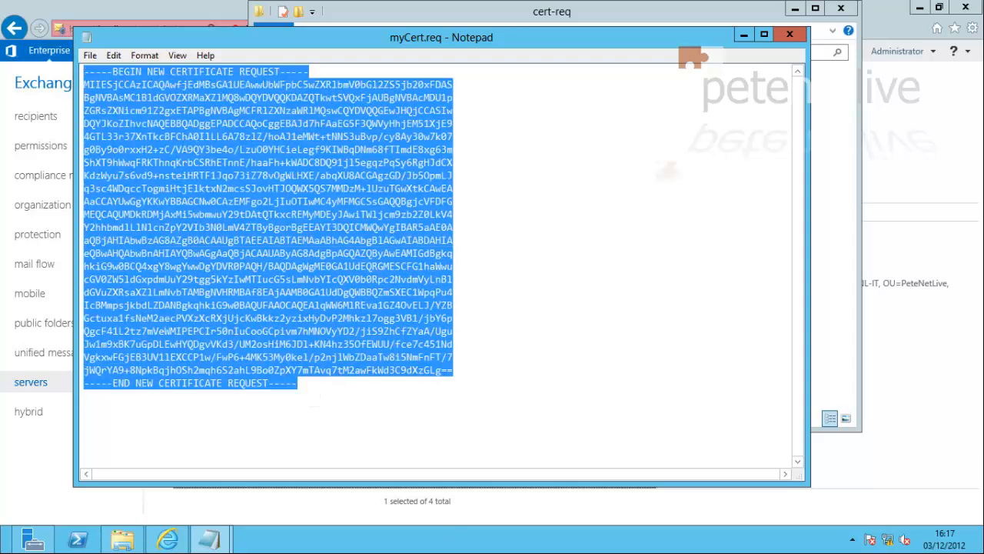
{"action": "right_click", "coordinate": [411, 270]}
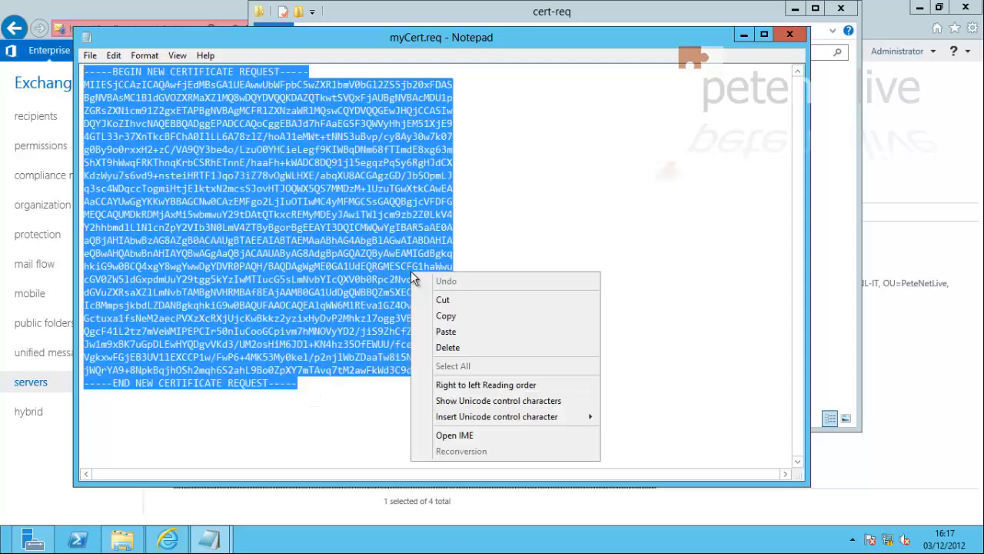
{"action": "left_click", "coordinate": [445, 317]}
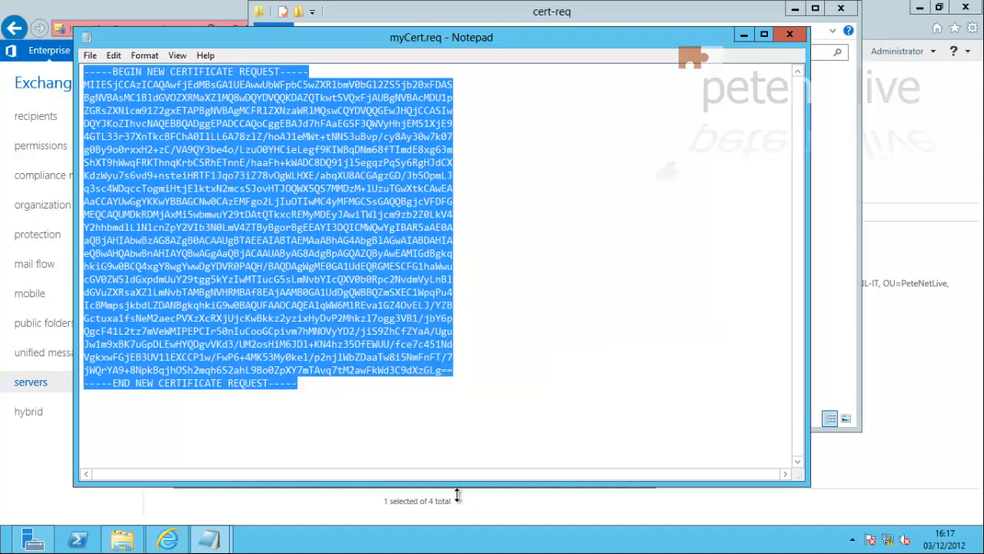
{"action": "left_click", "coordinate": [788, 36]}
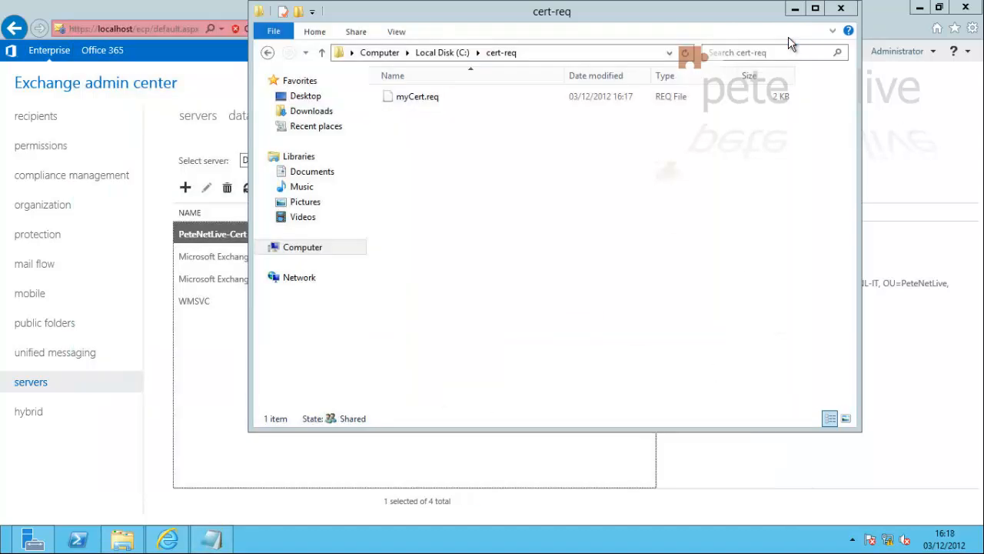
{"action": "left_click", "coordinate": [850, 14]}
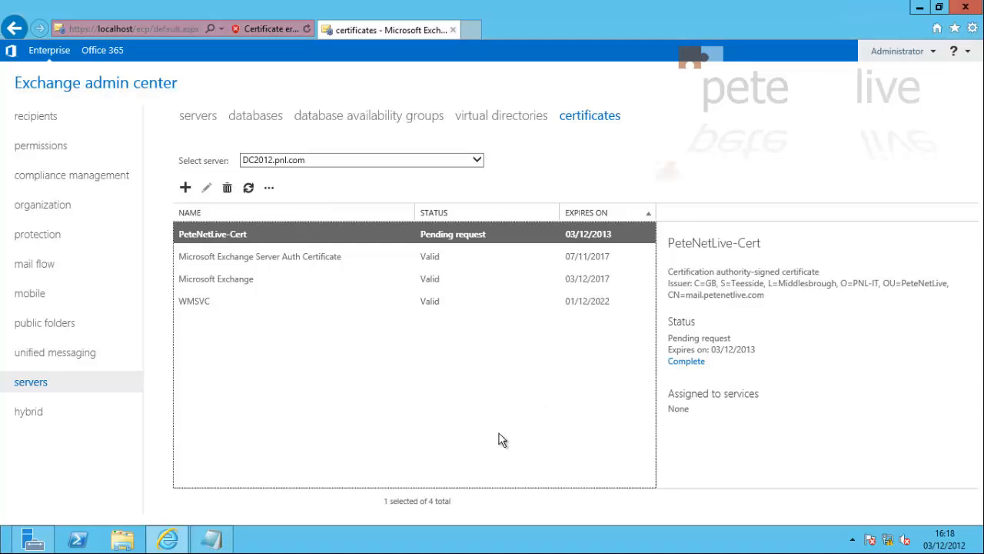
Open the Complete pending request form for PeteNetLive-Cert and move it to the screen centre
{"action": "left_click", "coordinate": [464, 427]}
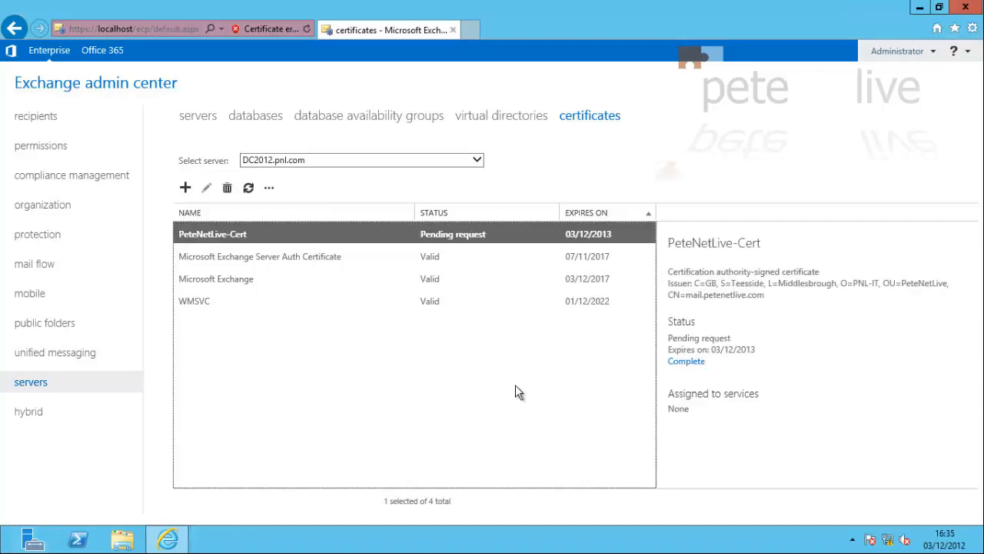
{"action": "left_click", "coordinate": [694, 363]}
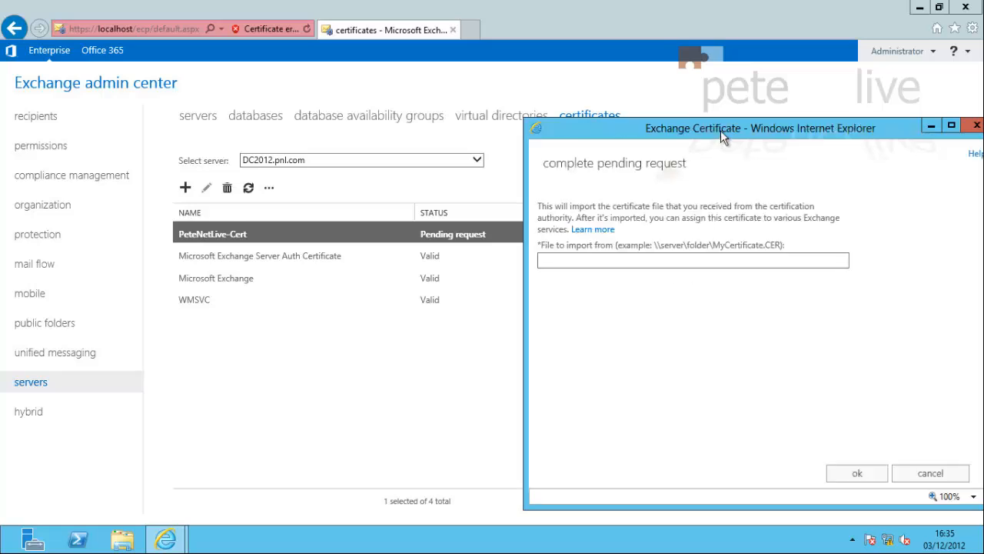
{"action": "left_click_drag", "start_coordinate": [720, 130], "coordinate": [453, 113]}
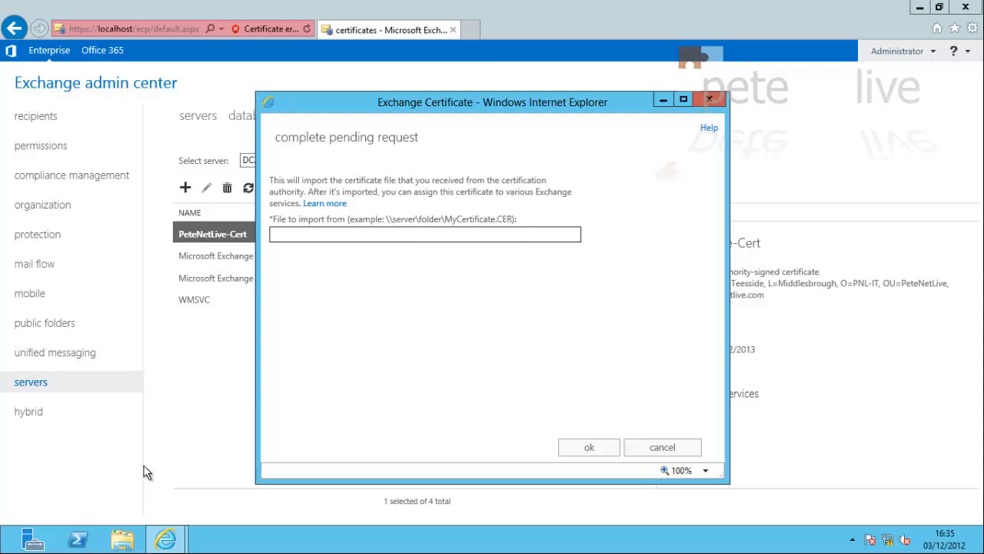
Move the PeteNetLive-COM certificate file from C: into the cert-req folder
{"action": "key", "text": "super+e"}
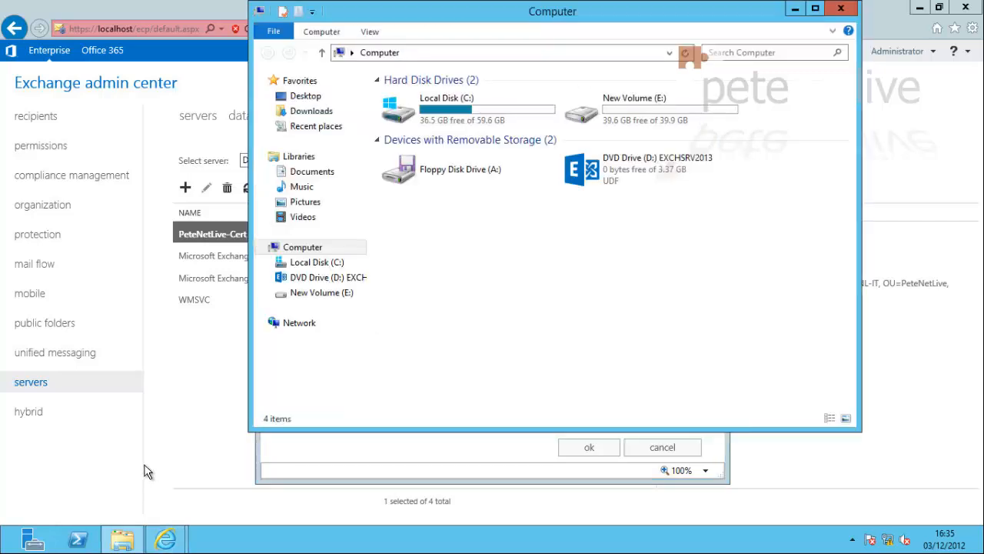
{"action": "double_click", "coordinate": [406, 103]}
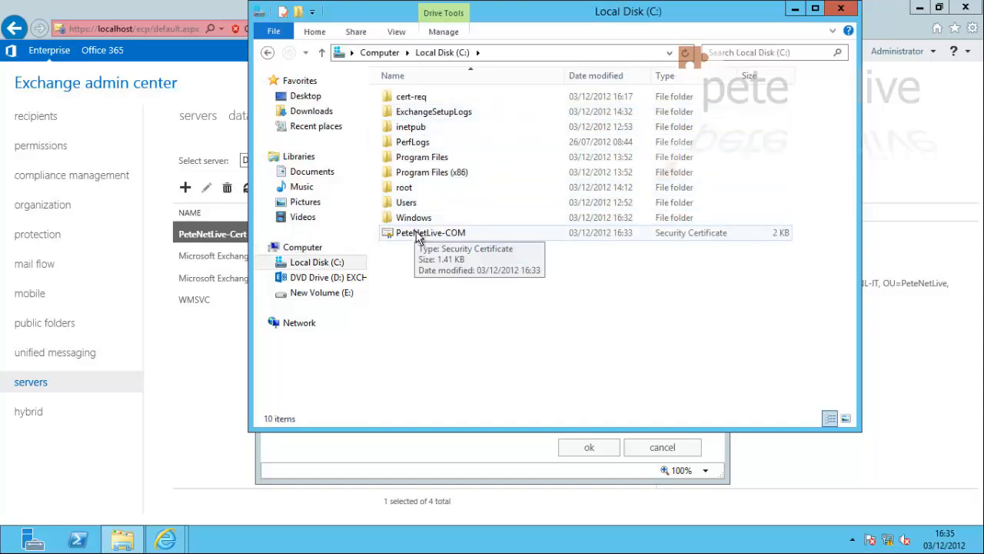
{"action": "left_click", "coordinate": [419, 239]}
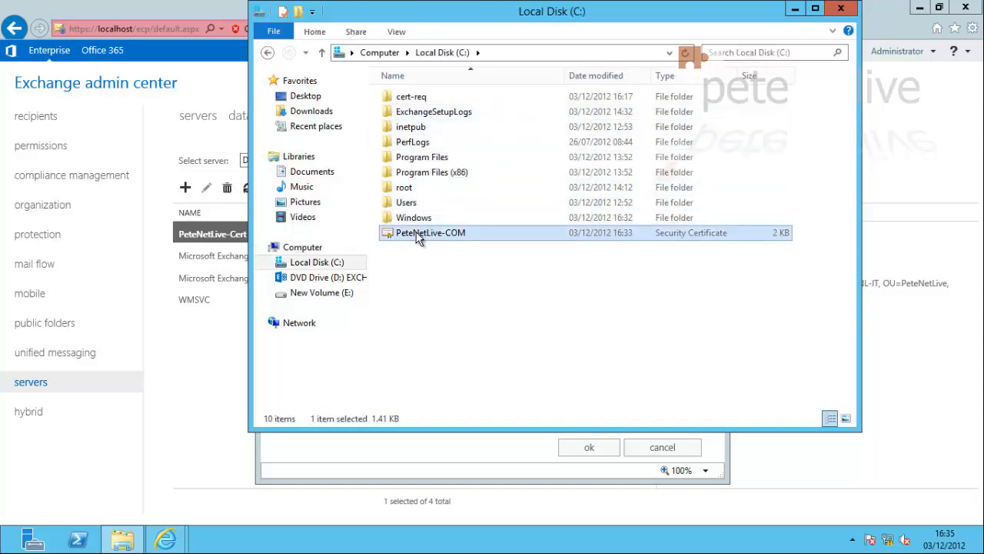
{"action": "left_click_drag", "start_coordinate": [417, 234], "coordinate": [415, 96]}
{"action": "double_click", "coordinate": [411, 97]}
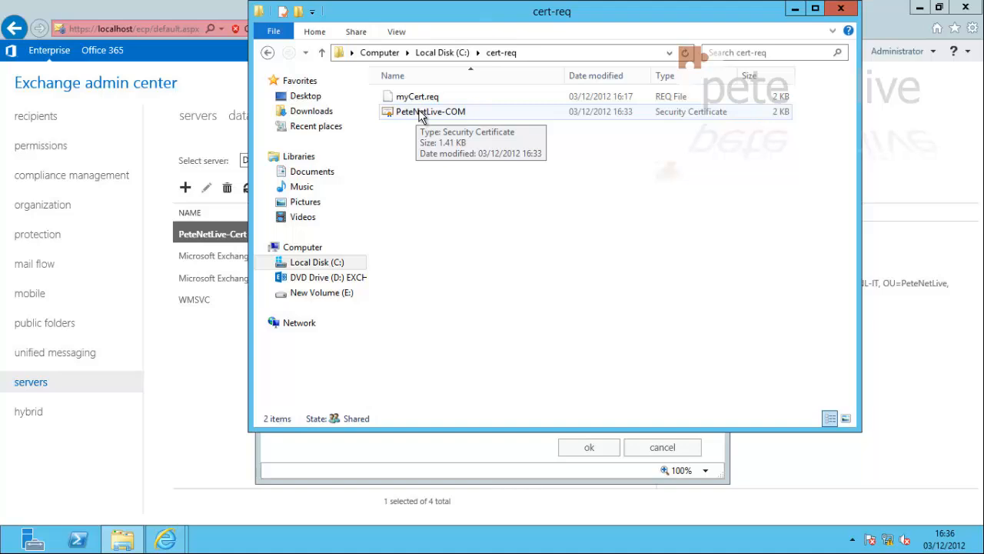
Turn off 'Hide extensions for known file types' in Folder Options
{"action": "left_click", "coordinate": [399, 34]}
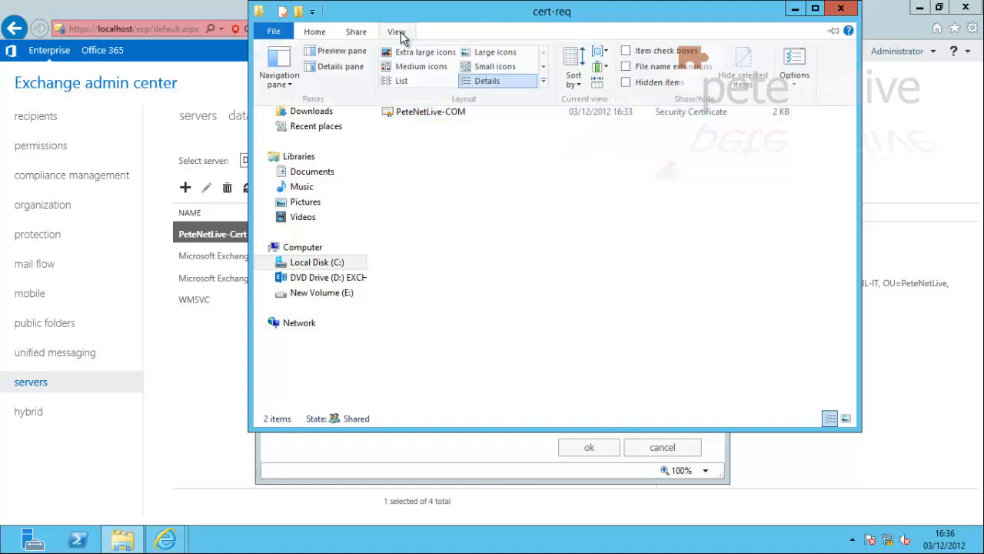
{"action": "left_click", "coordinate": [401, 35]}
{"action": "left_click", "coordinate": [400, 34]}
{"action": "left_click", "coordinate": [793, 77]}
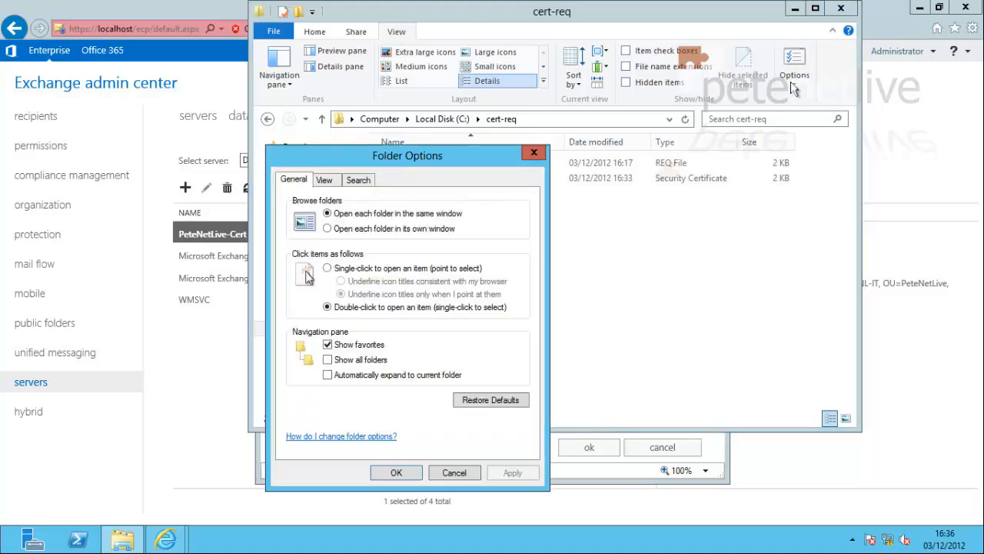
{"action": "left_click", "coordinate": [325, 182]}
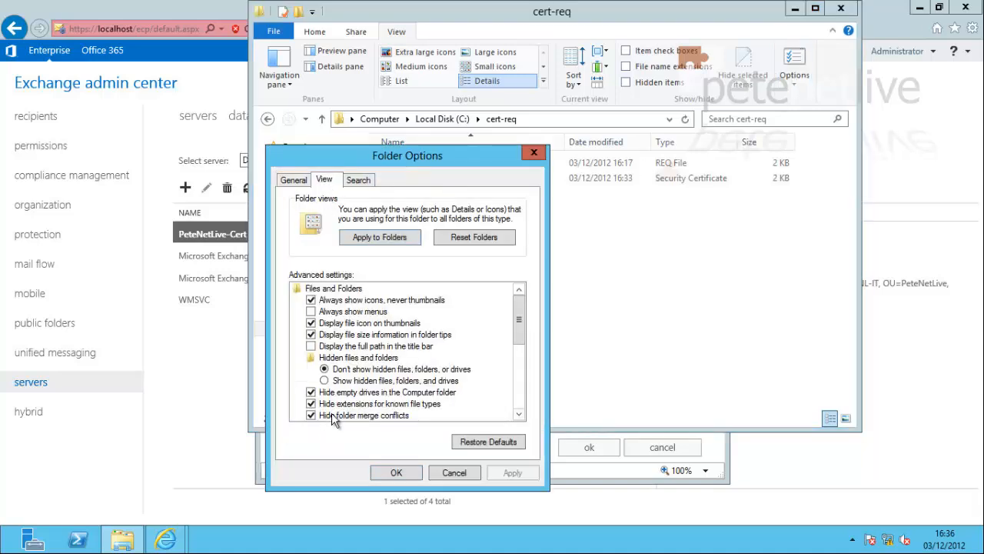
{"action": "left_click", "coordinate": [311, 403]}
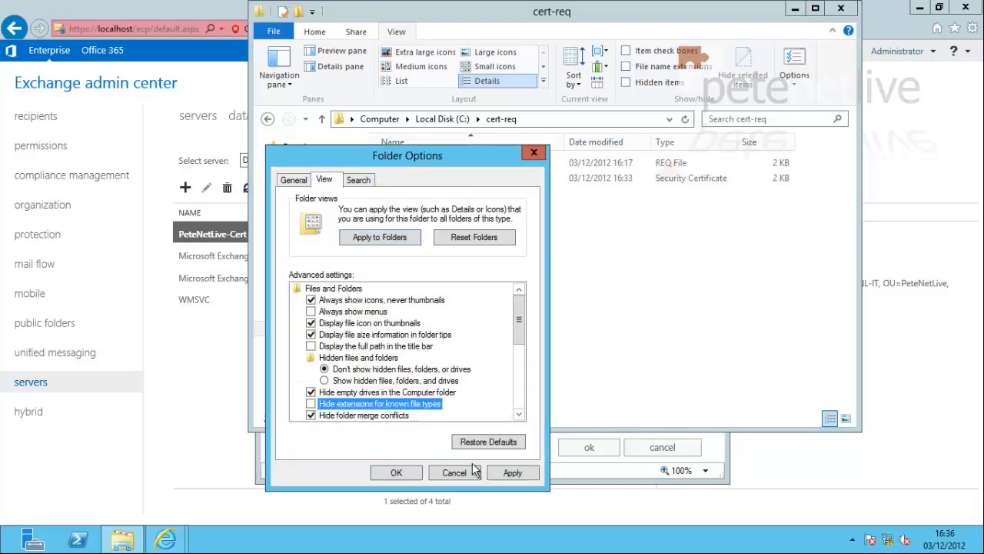
{"action": "left_click", "coordinate": [512, 472]}
{"action": "left_click", "coordinate": [396, 472]}
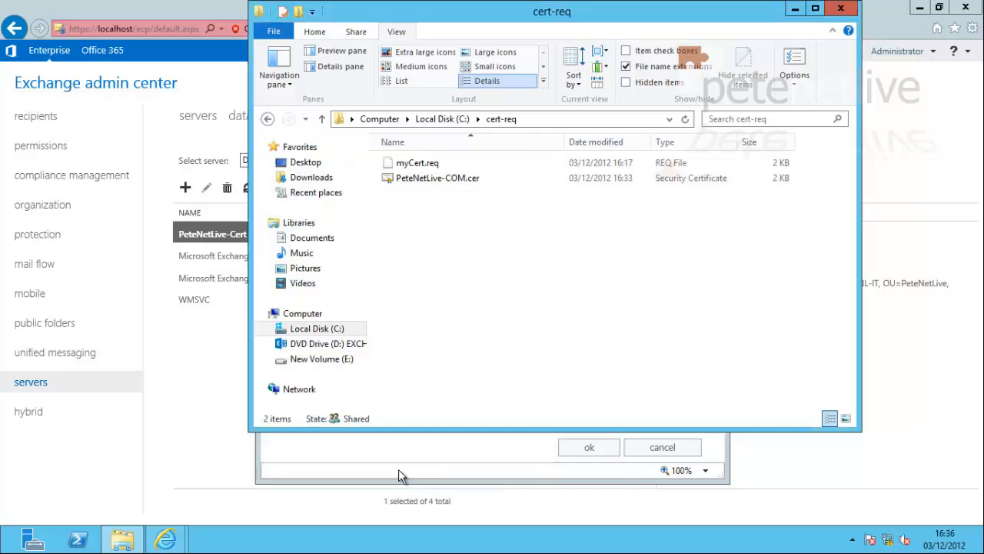
Copy the full file name PeteNetLive-COM.cer and close the cert-req window
{"action": "right_click", "coordinate": [456, 178]}
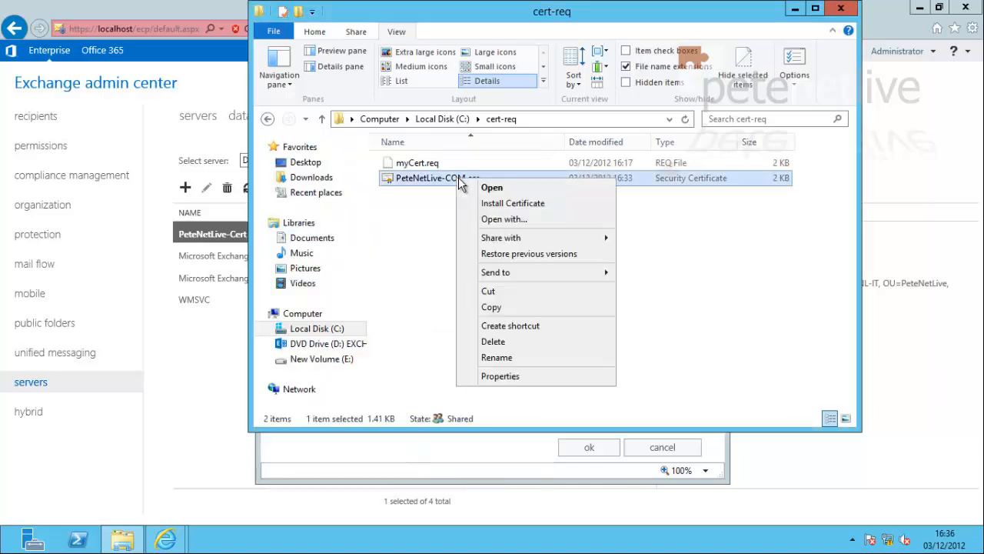
{"action": "left_click", "coordinate": [495, 357]}
{"action": "left_click_drag", "start_coordinate": [482, 178], "coordinate": [402, 177]}
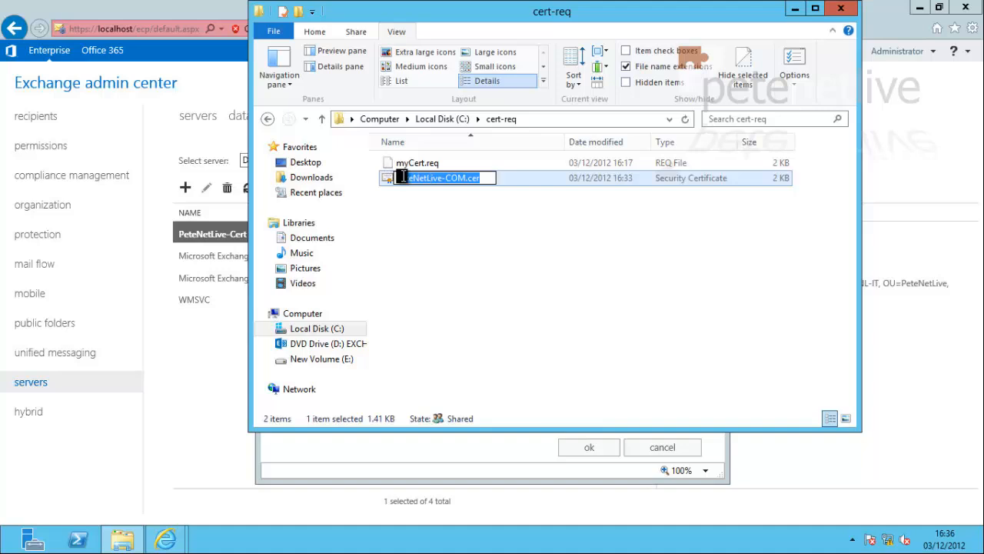
{"action": "right_click", "coordinate": [421, 181]}
{"action": "left_click", "coordinate": [442, 223]}
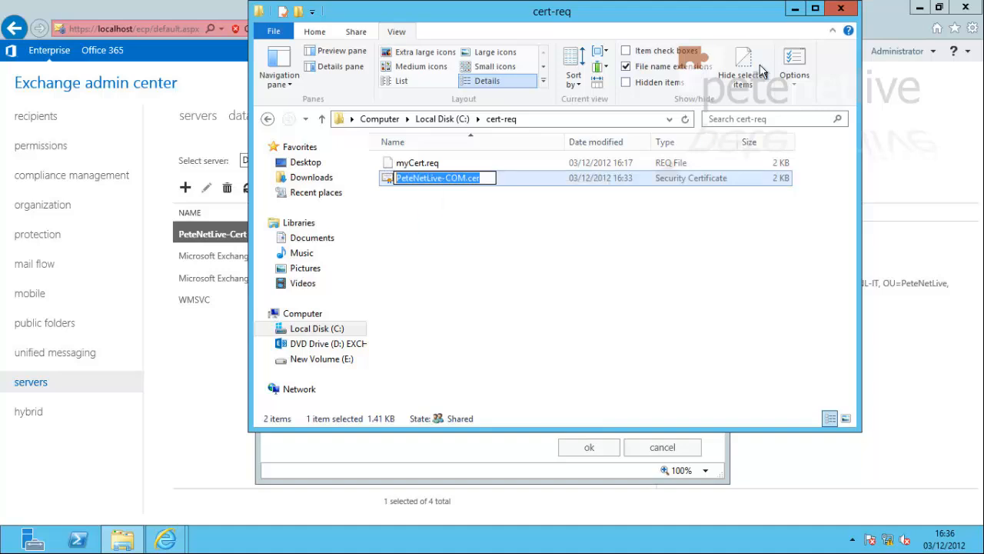
{"action": "left_click", "coordinate": [841, 13]}
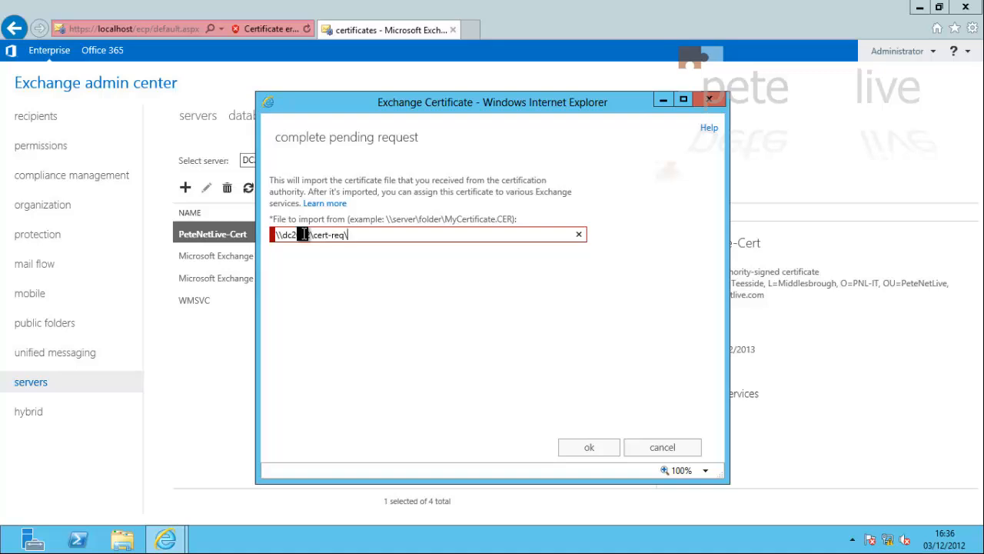
Import \\dc2012\cert-req\PeteNetLive-COM.cer to complete the pending PeteNetLive-Cert request
{"action": "key", "text": "ctrl+v"}
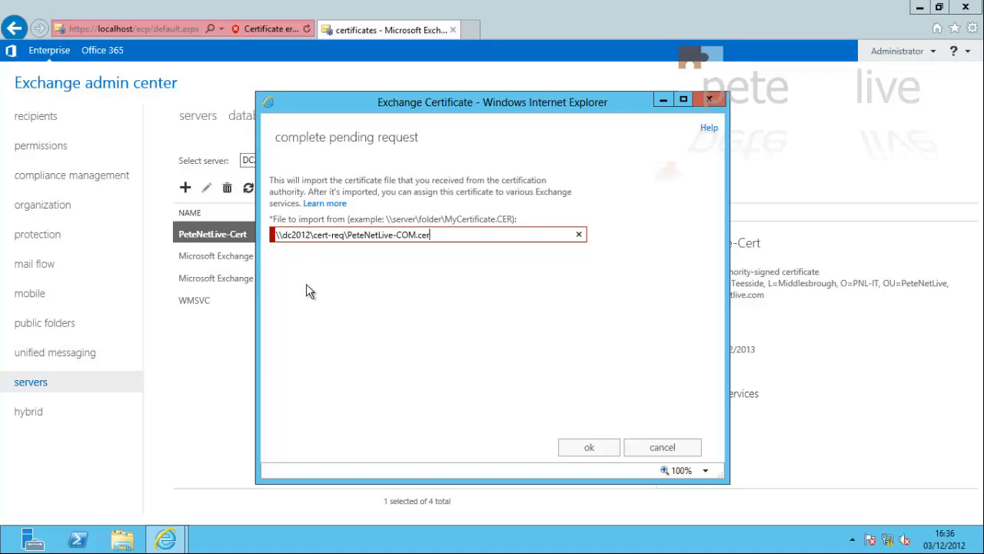
{"action": "left_click", "coordinate": [587, 450]}
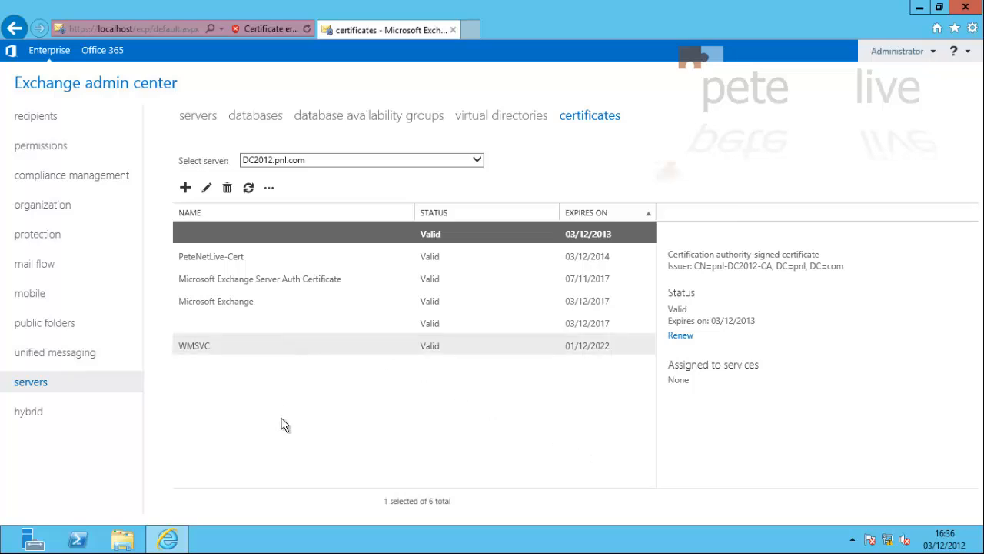
Assign PeteNetLive-Cert to SMTP and IIS, accepting replacement of the default SMTP certificate
{"action": "left_click", "coordinate": [205, 257]}
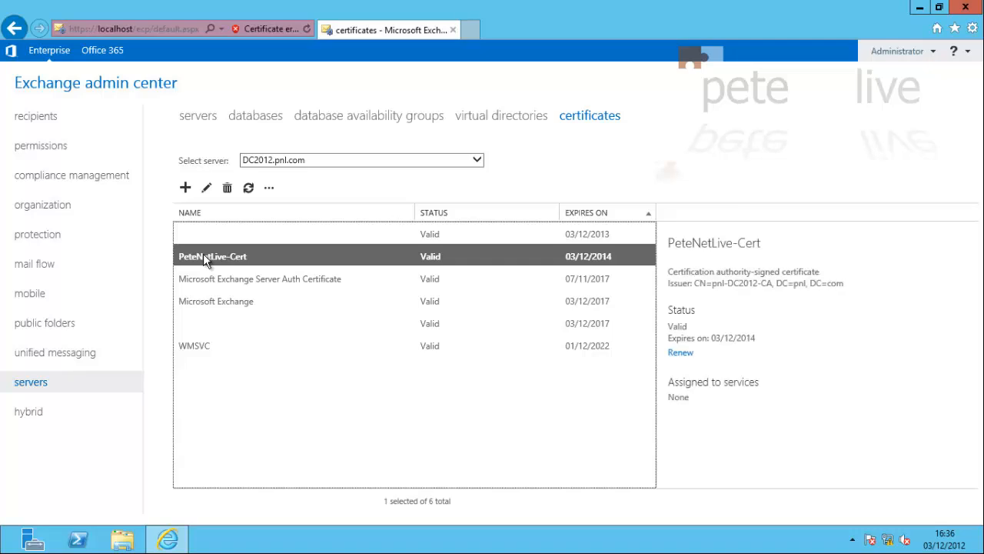
{"action": "left_click", "coordinate": [206, 188]}
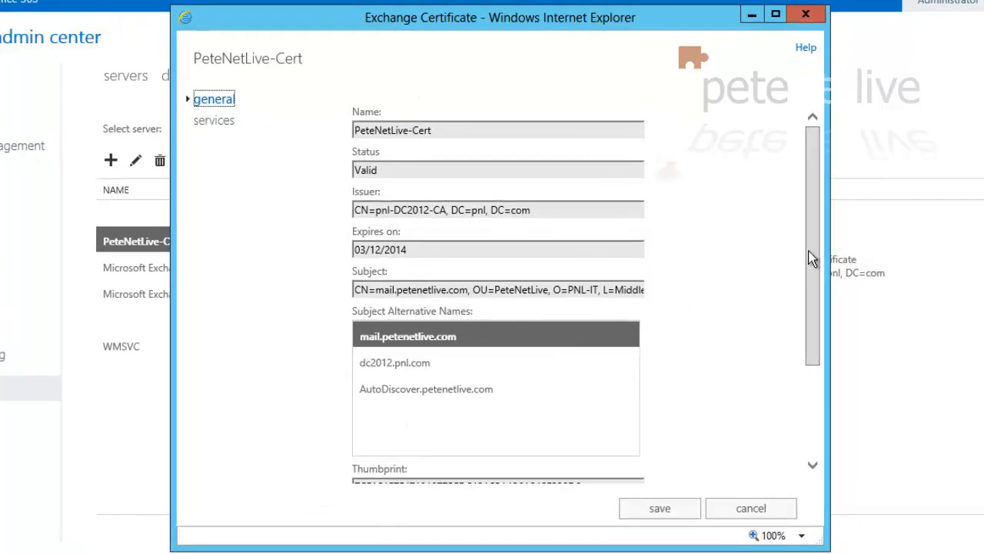
{"action": "left_click_drag", "start_coordinate": [811, 260], "coordinate": [829, 231]}
{"action": "left_click", "coordinate": [212, 123]}
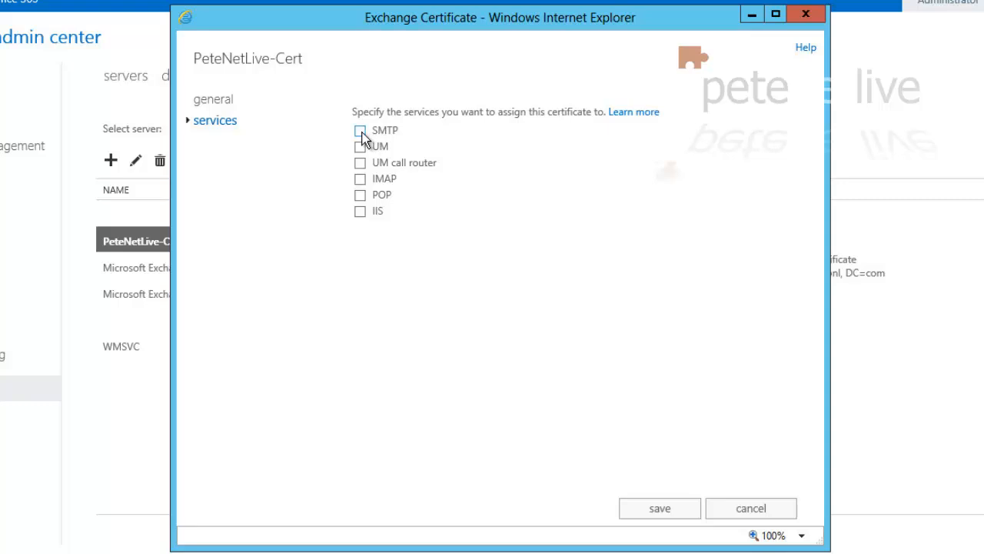
{"action": "left_click", "coordinate": [361, 179]}
{"action": "left_click", "coordinate": [361, 212]}
{"action": "left_click", "coordinate": [663, 510]}
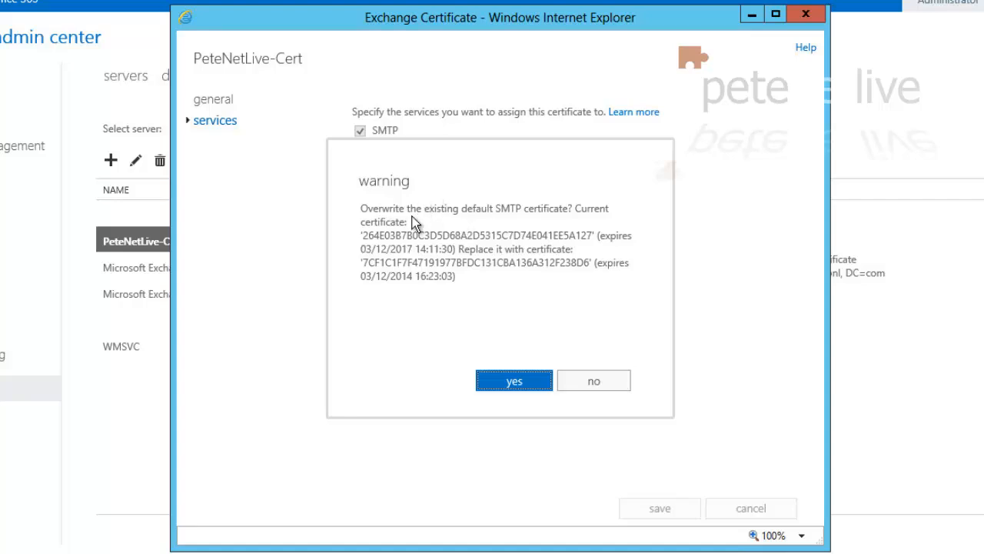
{"action": "left_click", "coordinate": [516, 381]}
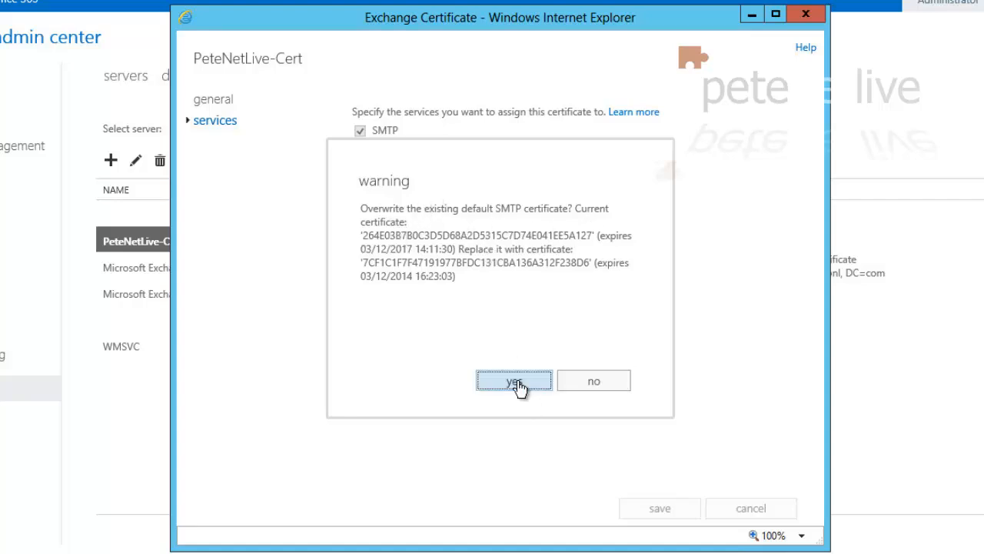
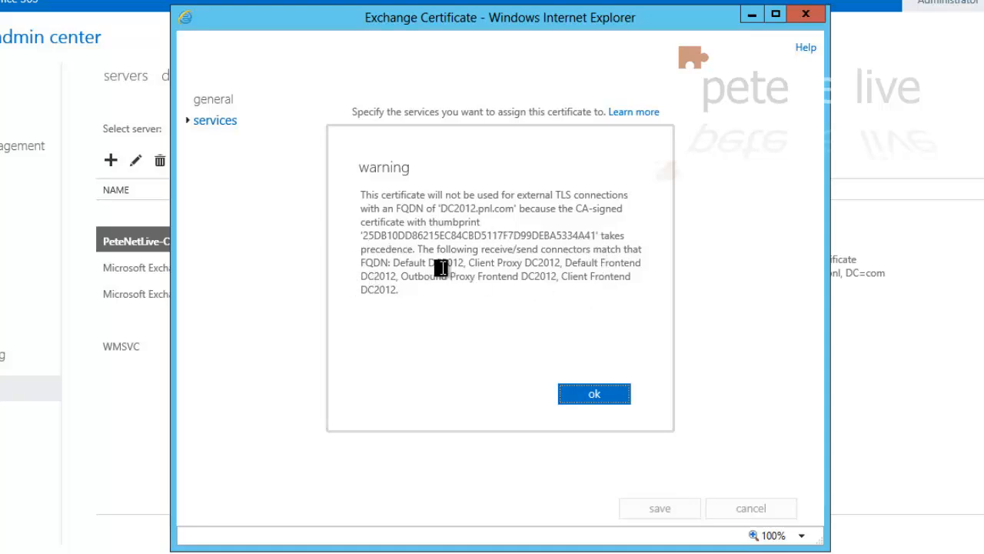
Accept the TLS warning so PeteNetLive-Cert is saved for IMAP, IIS and SMTP
{"action": "left_click", "coordinate": [597, 396]}
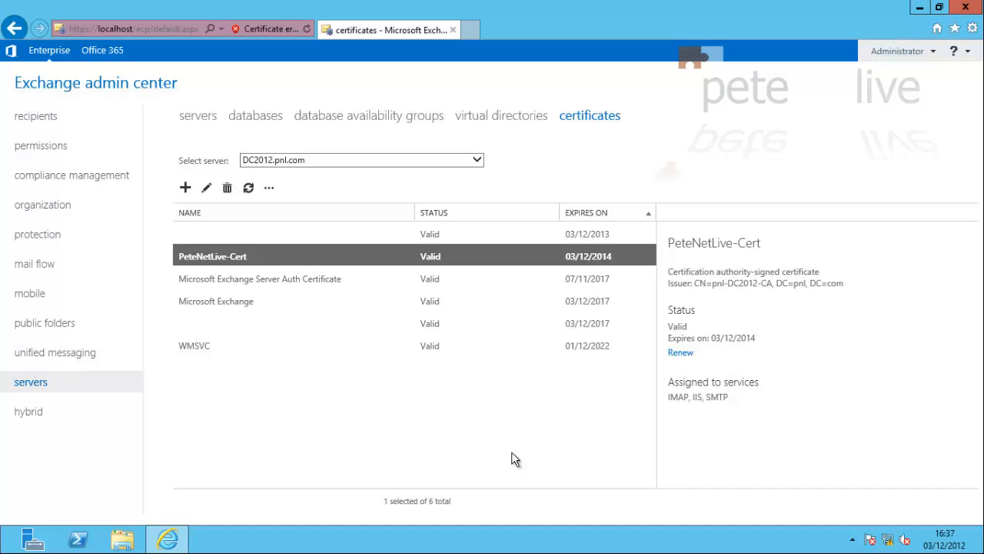
{"action": "left_click", "coordinate": [897, 51]}
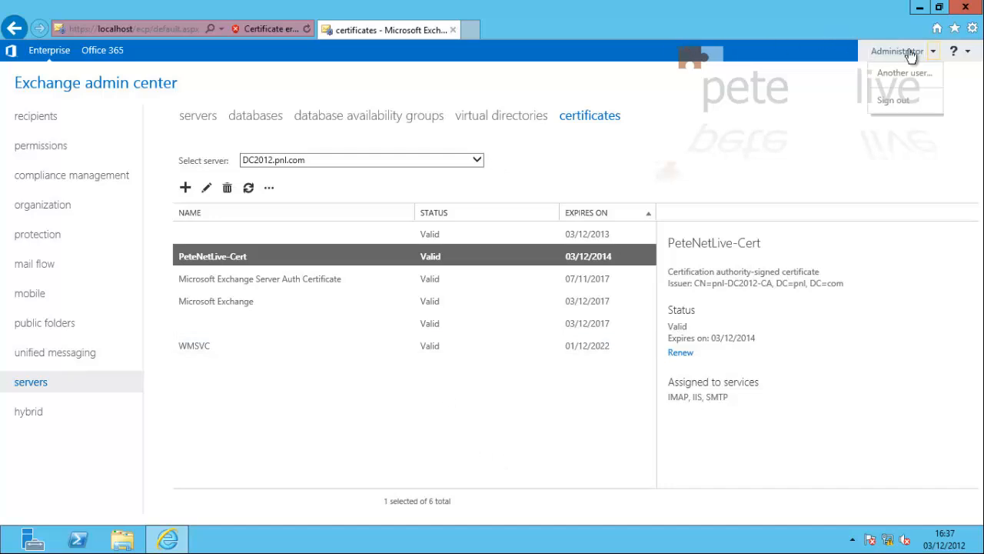
{"action": "left_click", "coordinate": [899, 99]}
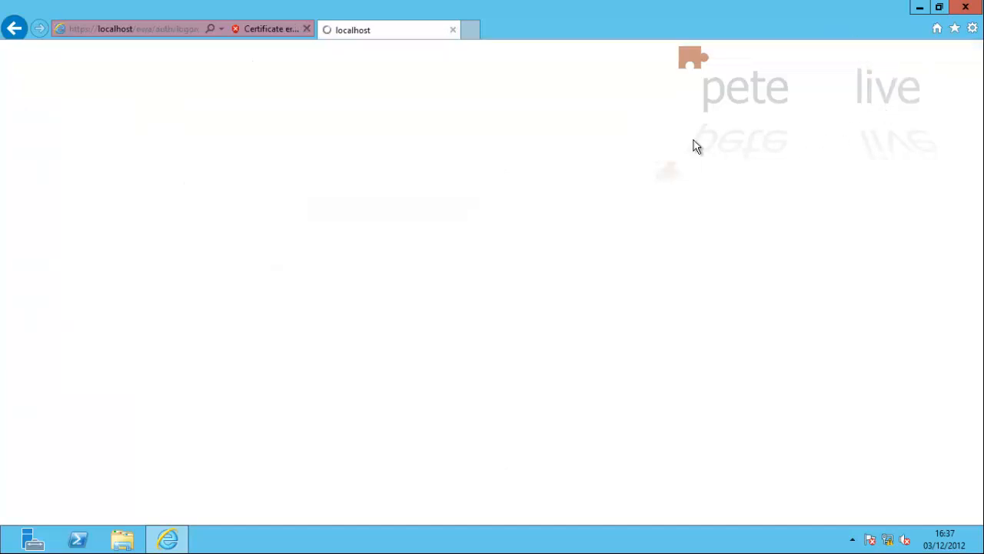
{"action": "left_click", "coordinate": [966, 7]}
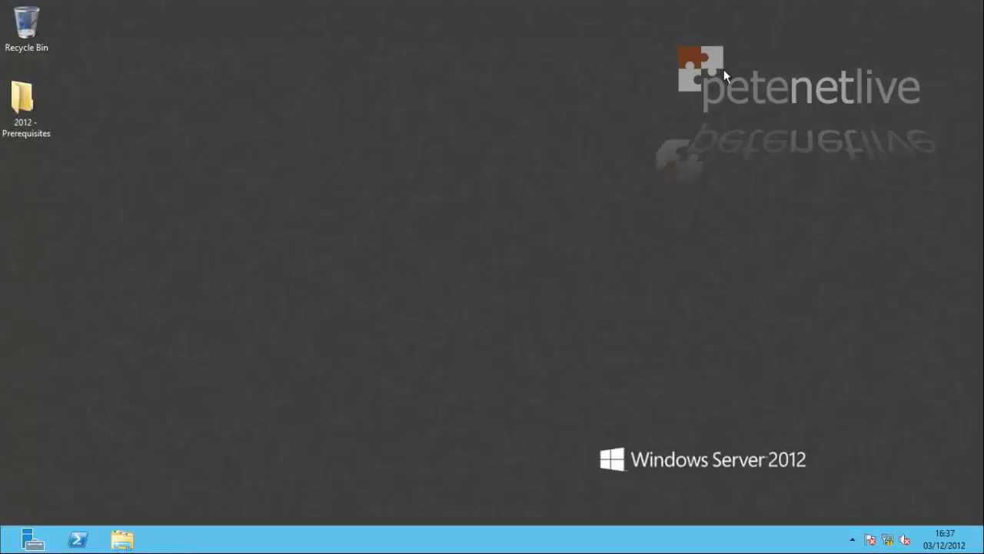
{"action": "key", "text": "super"}
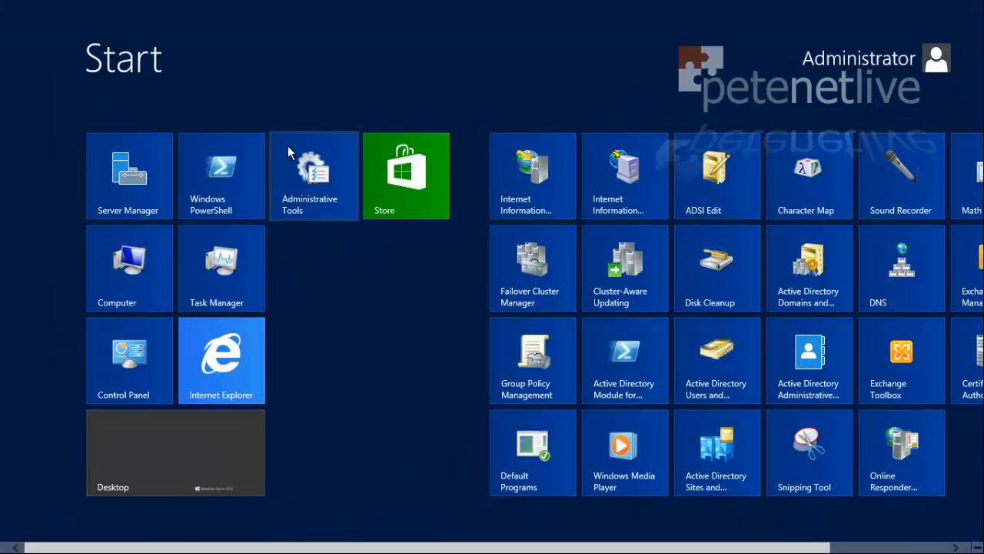
{"action": "left_click", "coordinate": [226, 368]}
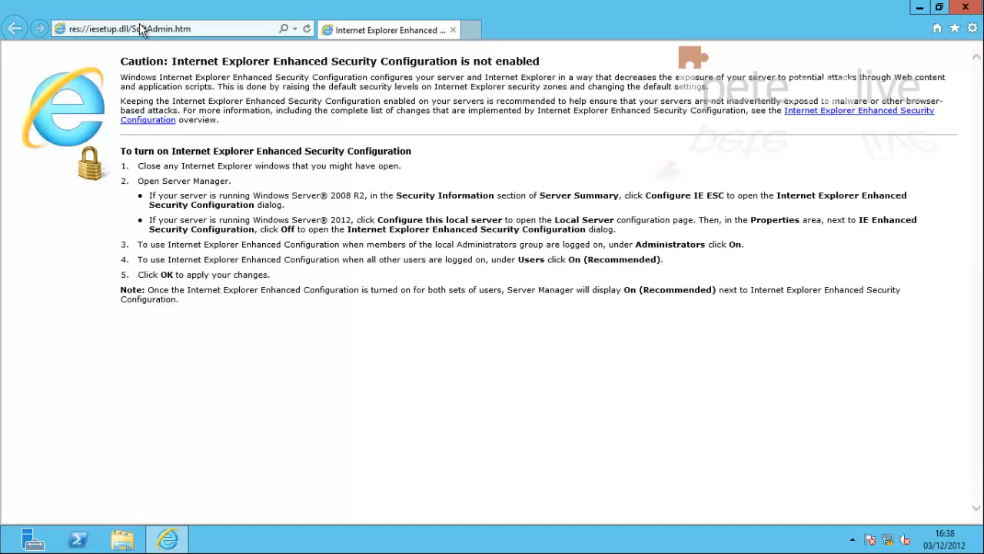
{"action": "left_click", "coordinate": [140, 29]}
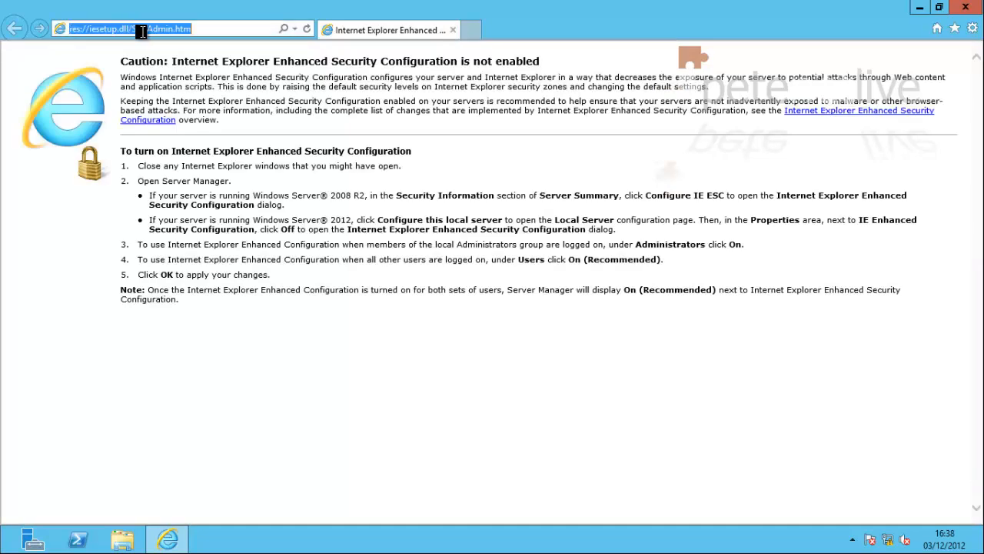
{"action": "type", "text": "https"}
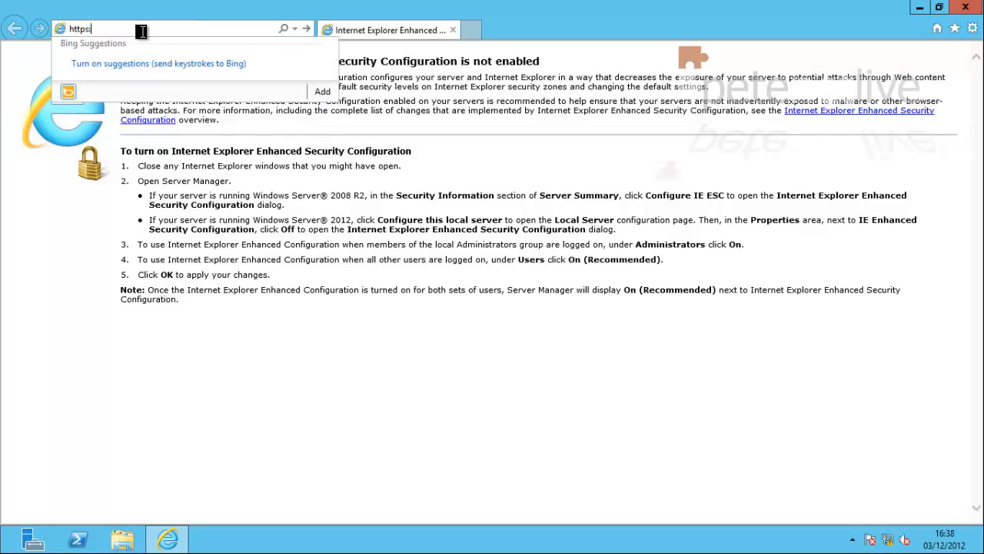
{"action": "type", "text": "://localhos"}
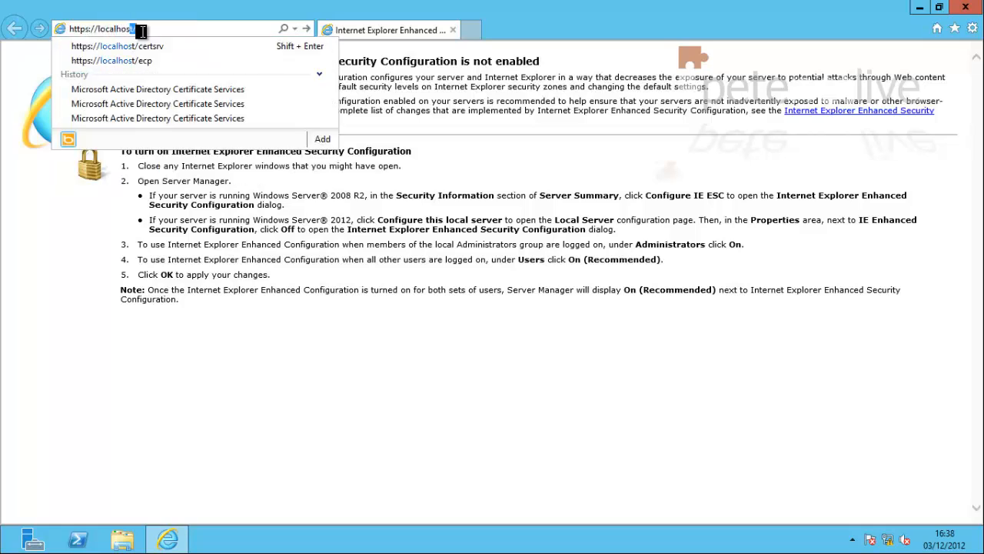
{"action": "type", "text": "t/owa"}
{"action": "key", "text": "Return"}
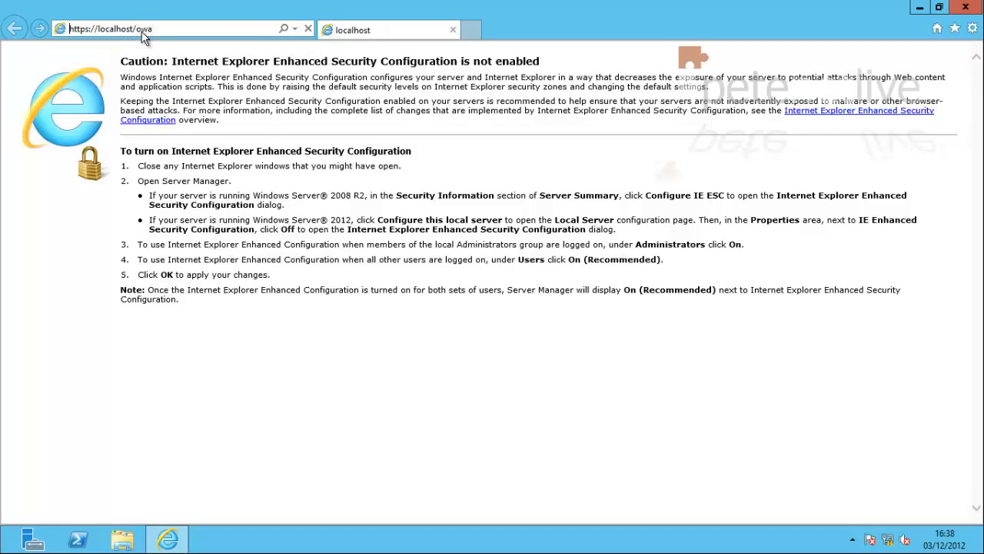
Continue past the certificate error and inspect the certificate the OWA site presents
{"action": "left_click", "coordinate": [150, 233]}
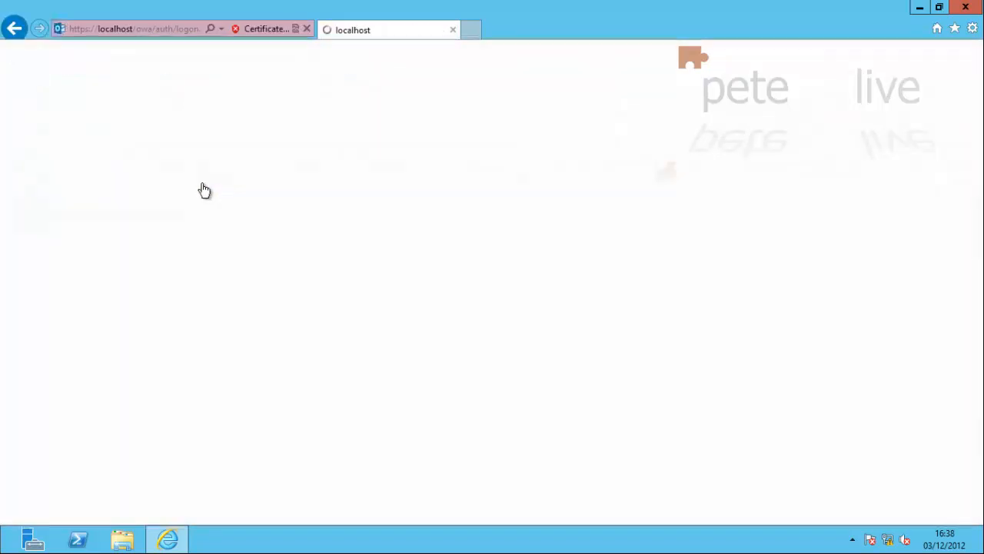
{"action": "left_click", "coordinate": [270, 29]}
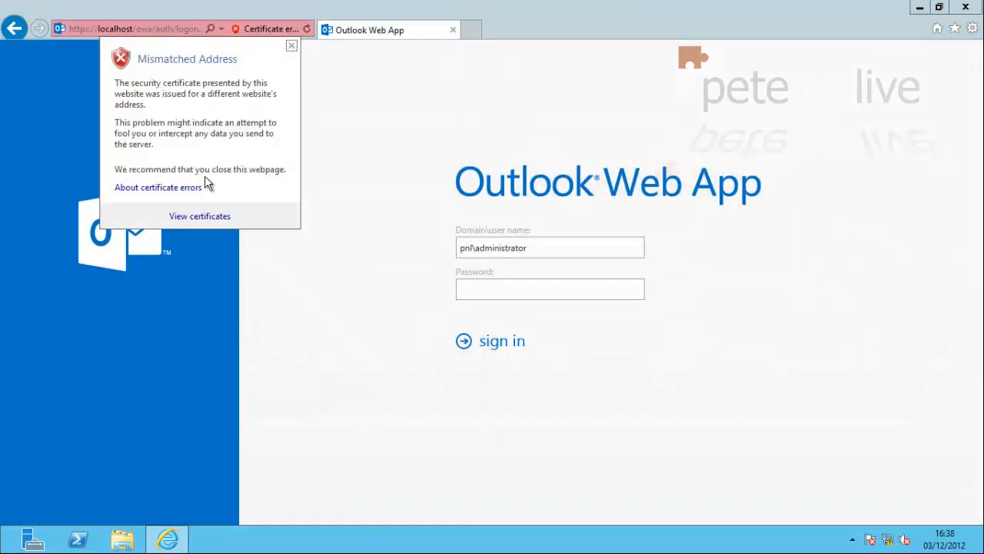
{"action": "left_click", "coordinate": [201, 216]}
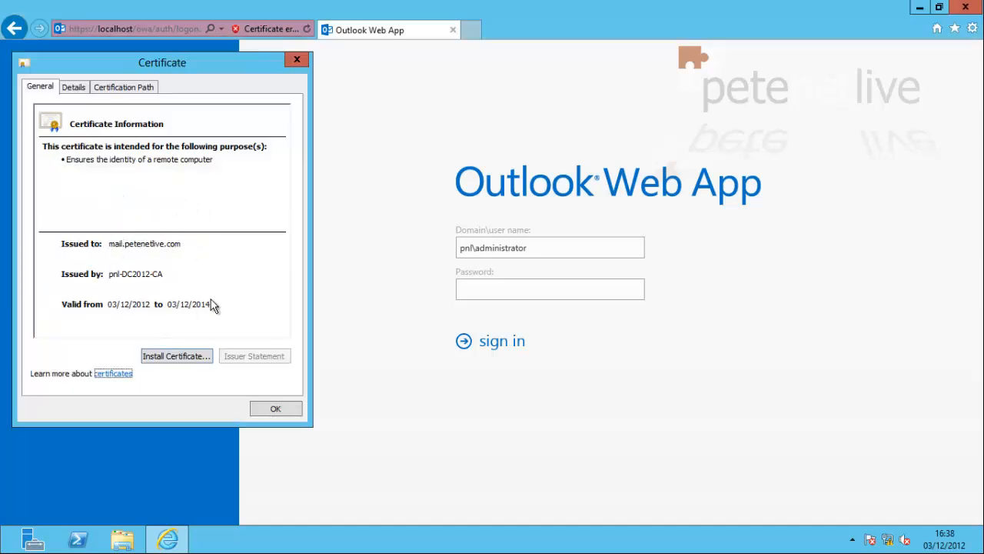
{"action": "left_click", "coordinate": [297, 60]}
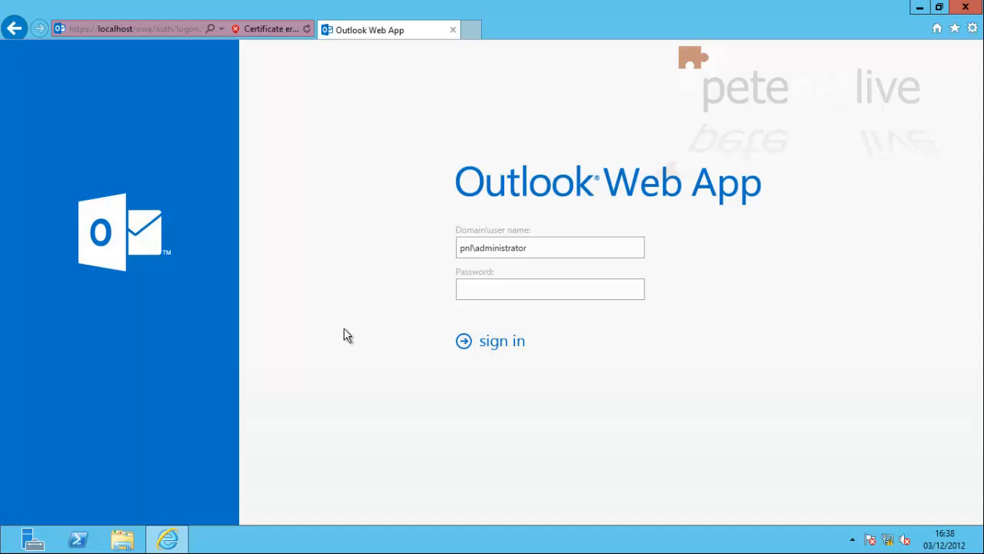
Open DNS Manager maximized and expand DC2012's Forward Lookup Zones
{"action": "key", "text": "super"}
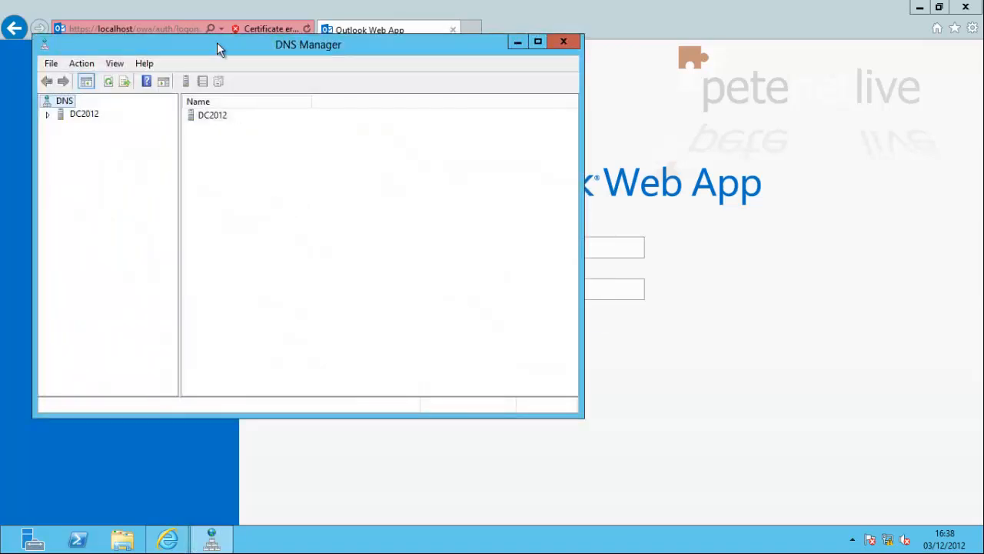
{"action": "double_click", "coordinate": [217, 43]}
{"action": "double_click", "coordinate": [22, 76]}
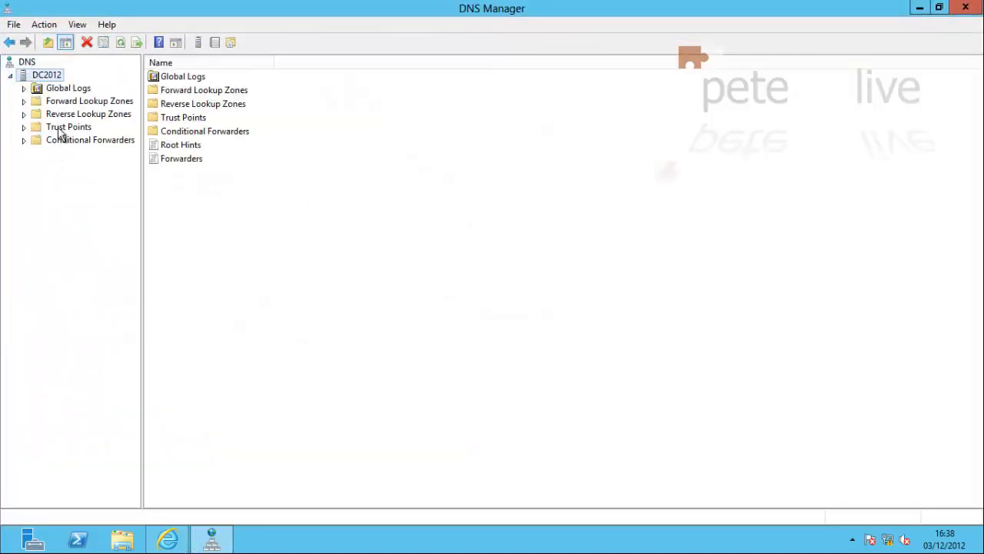
{"action": "double_click", "coordinate": [61, 103]}
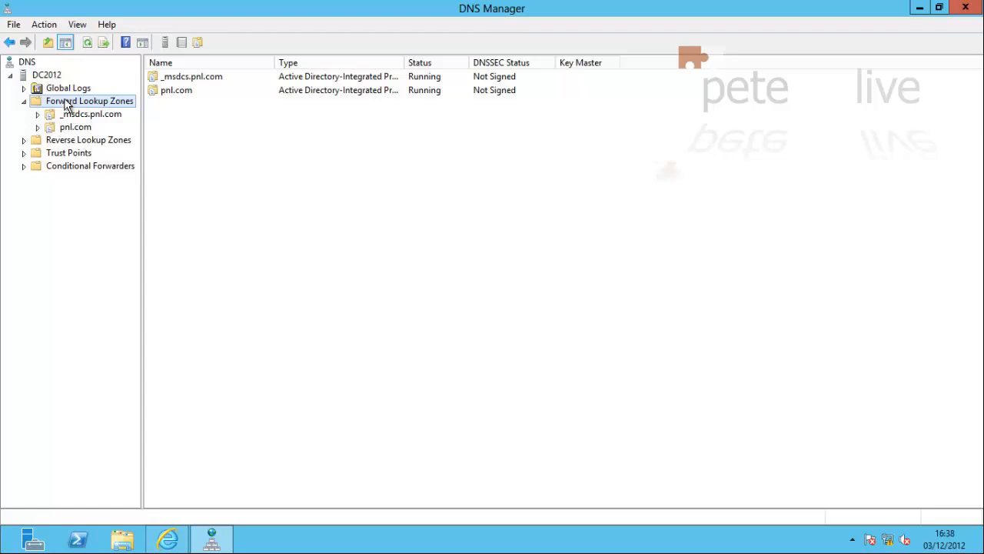
Create primary zone petenetlive.com with domain-wide replication and secure-only dynamic updates, then open it
{"action": "right_click", "coordinate": [65, 106]}
{"action": "left_click", "coordinate": [97, 113]}
{"action": "left_click", "coordinate": [280, 274]}
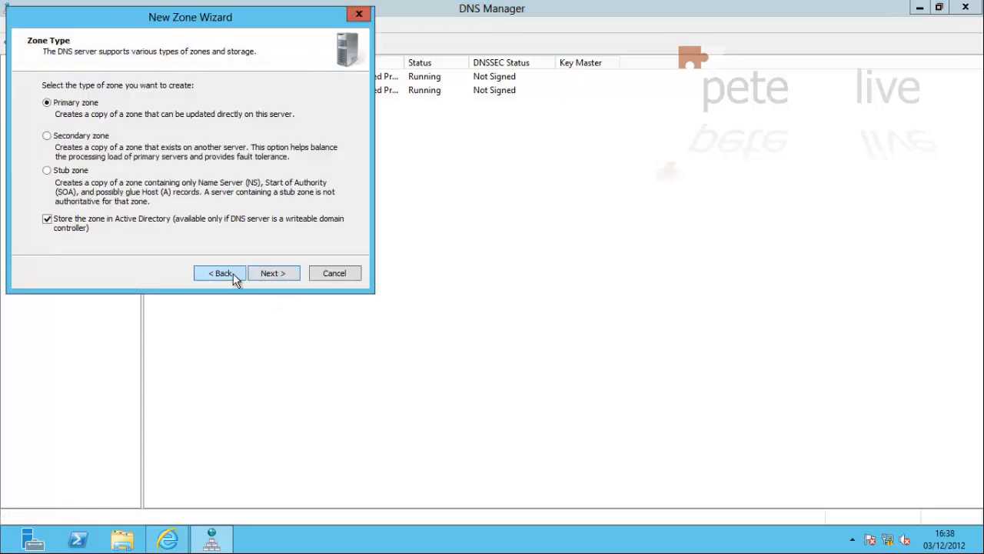
{"action": "left_click", "coordinate": [285, 273]}
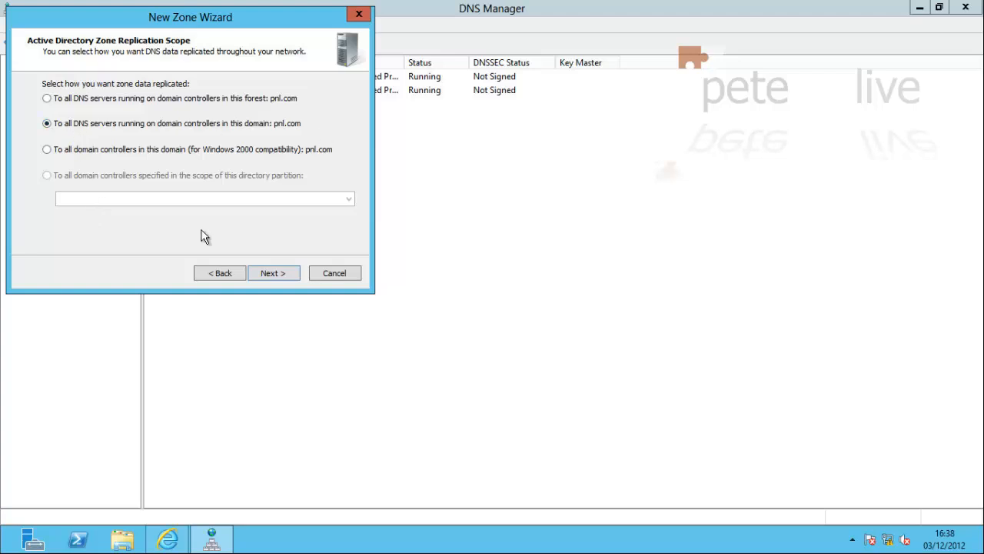
{"action": "left_click", "coordinate": [273, 273]}
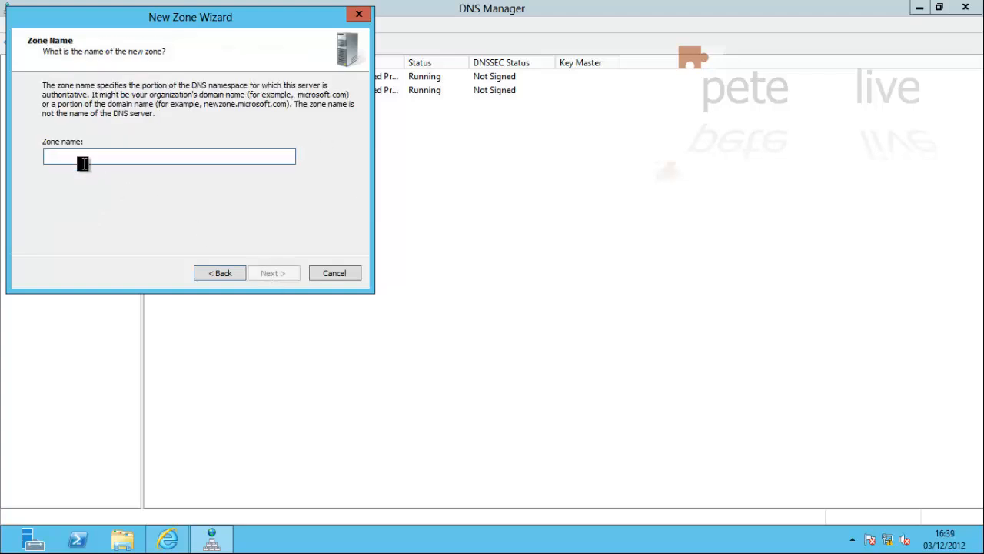
{"action": "type", "text": "petene"}
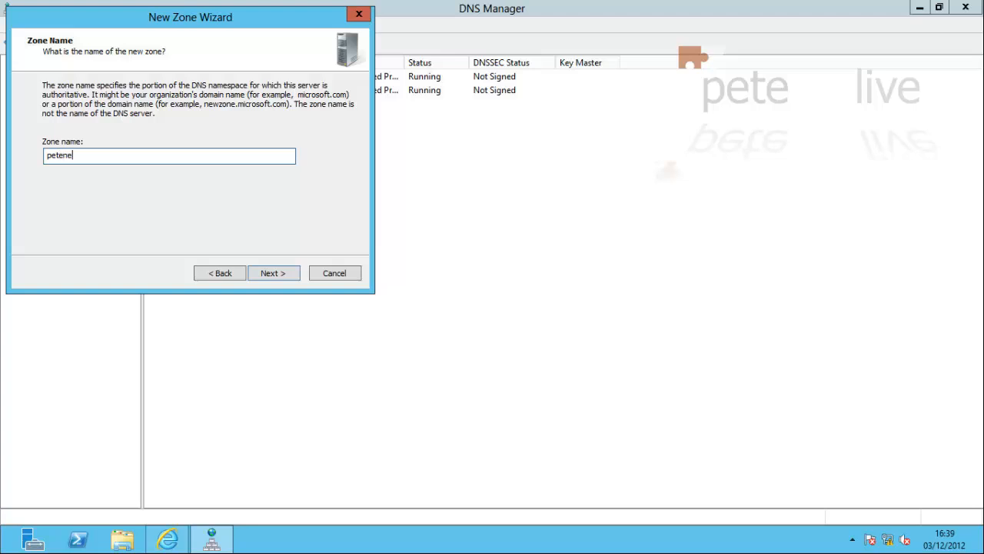
{"action": "type", "text": "tlive.com"}
{"action": "left_click", "coordinate": [273, 273]}
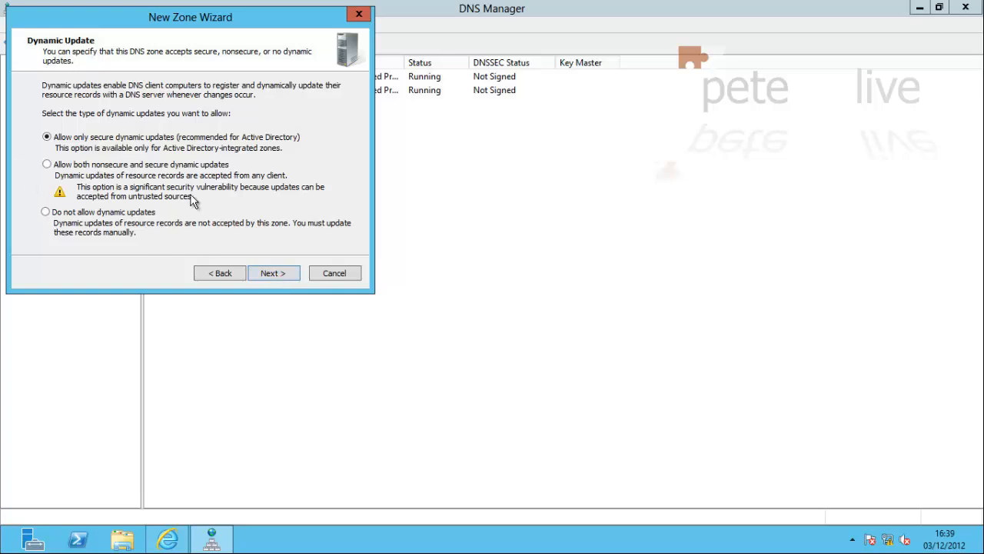
{"action": "left_click", "coordinate": [269, 278]}
{"action": "left_click", "coordinate": [270, 277]}
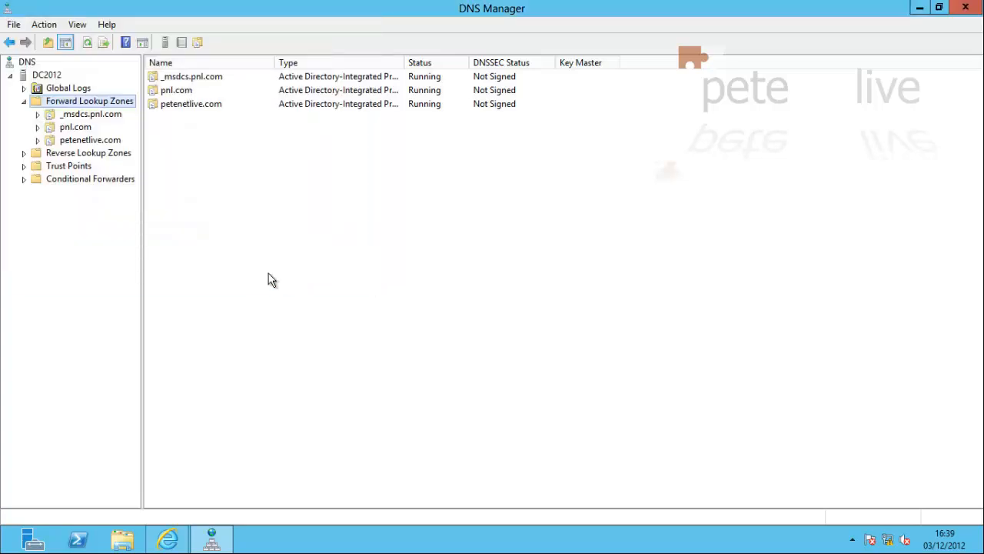
{"action": "left_click", "coordinate": [80, 144]}
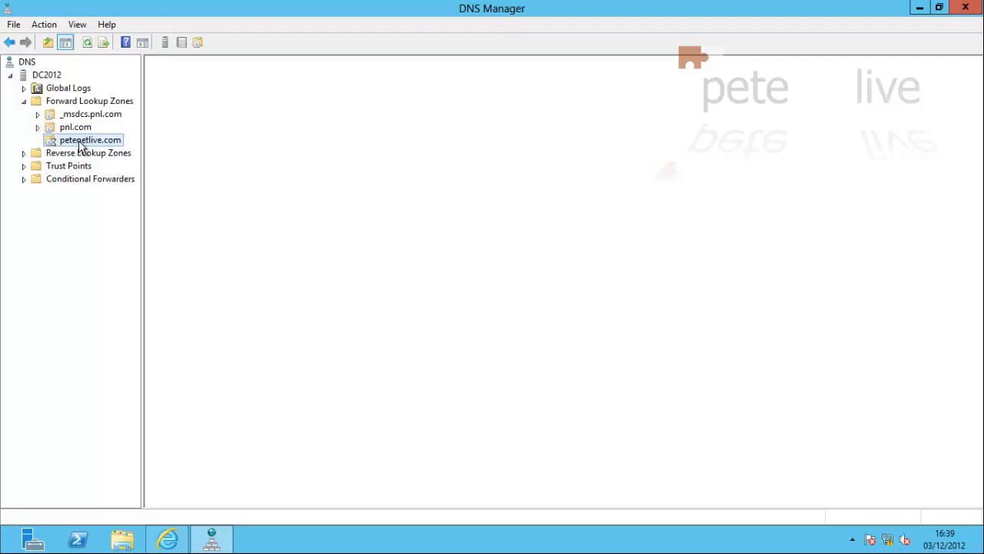
Start a new host record named mail in the petenetlive.com zone
{"action": "right_click", "coordinate": [234, 174]}
{"action": "left_click", "coordinate": [266, 215]}
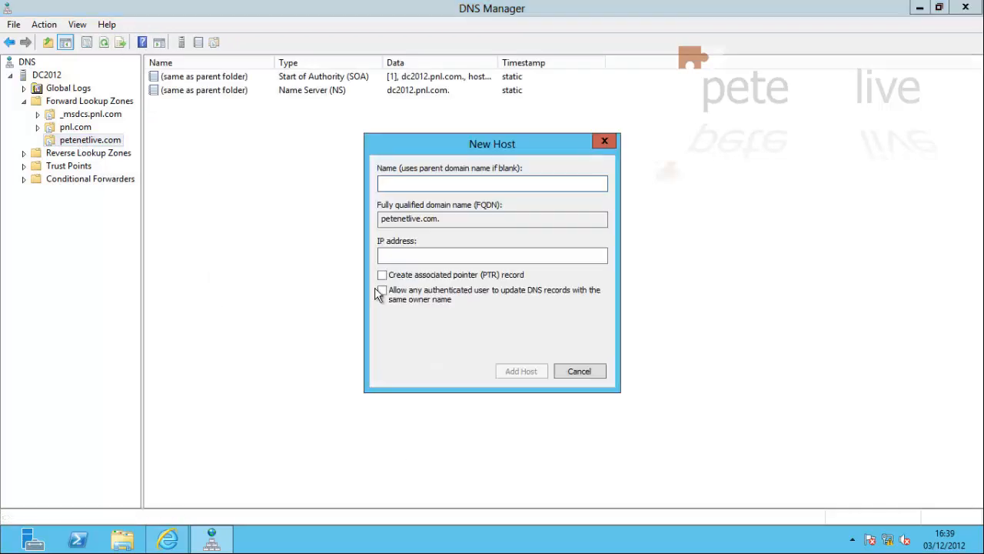
{"action": "type", "text": "mail"}
{"action": "left_click", "coordinate": [399, 254]}
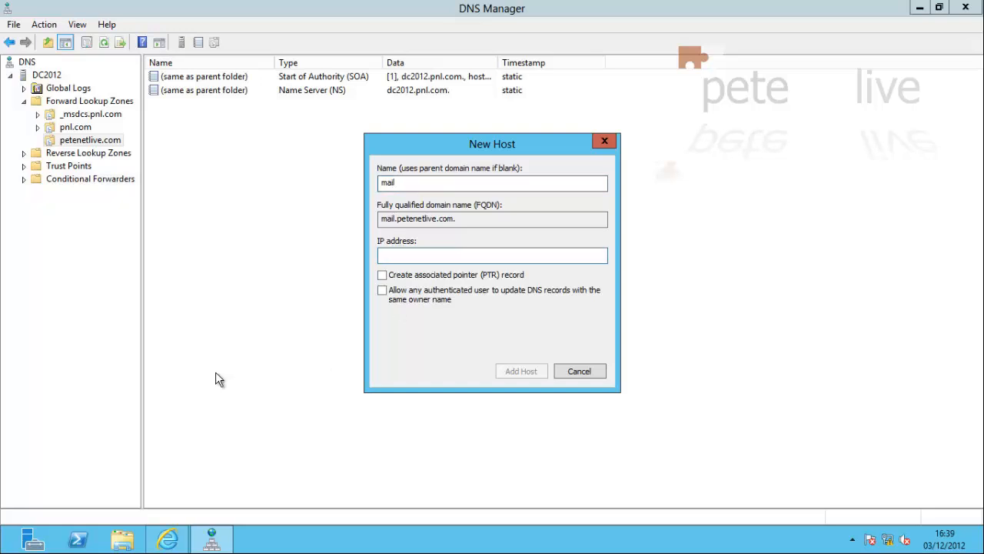
Look up the server's IP address with ipconfig in a command prompt
{"action": "key", "text": "super+r"}
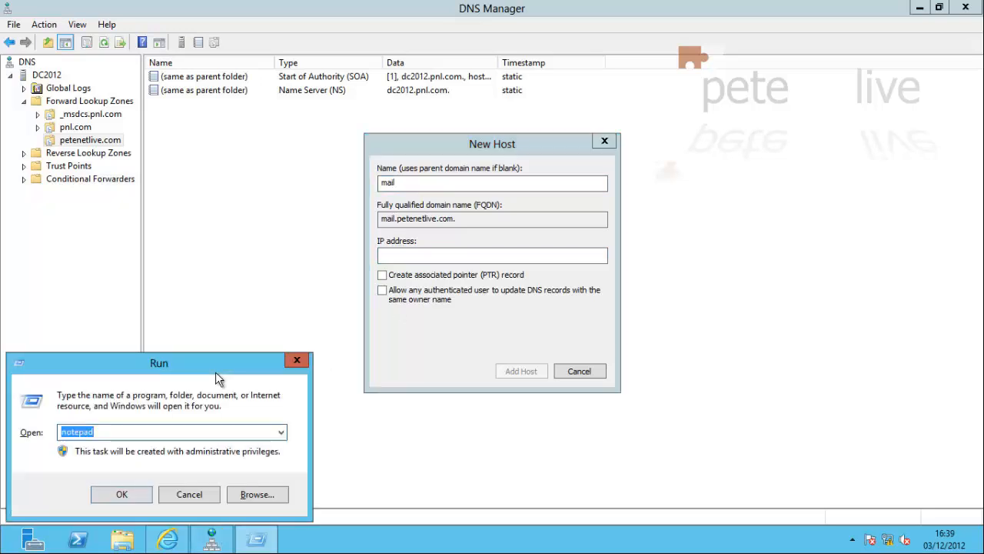
{"action": "type", "text": "cmd"}
{"action": "key", "text": "Return"}
{"action": "type", "text": "ipconfig"}
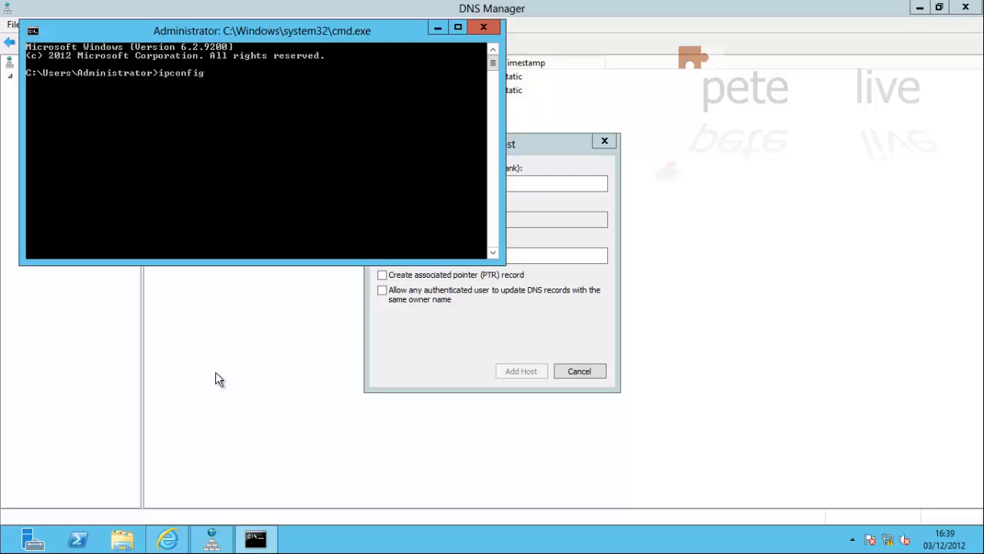
{"action": "key", "text": "Return"}
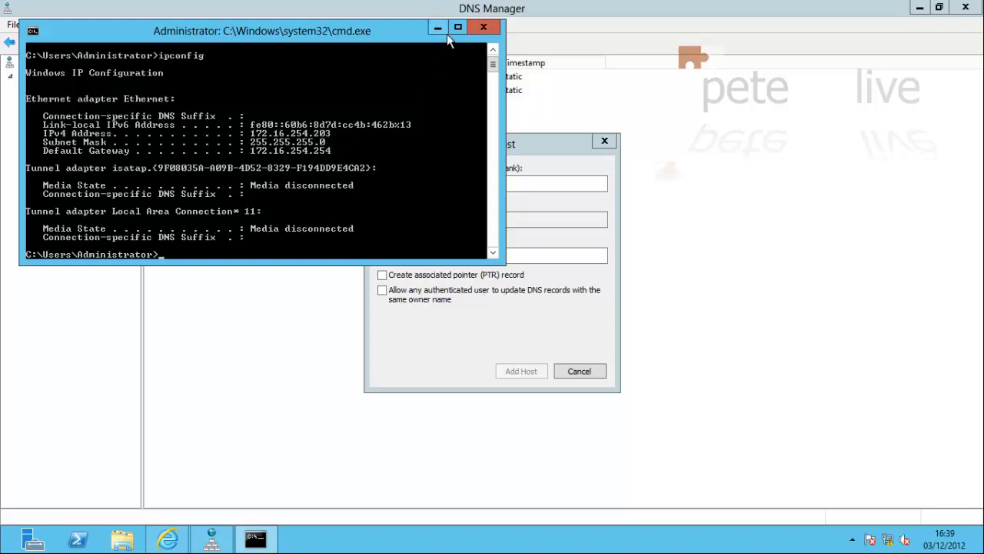
{"action": "left_click", "coordinate": [483, 28]}
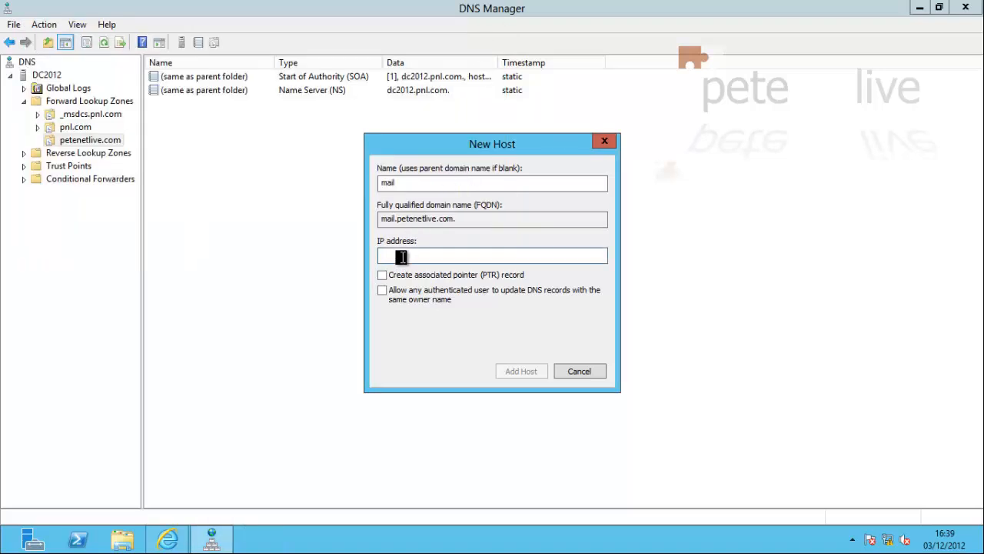
Enter 172.16.254.203 and add the mail host record
{"action": "type", "text": "172.16.254.20"}
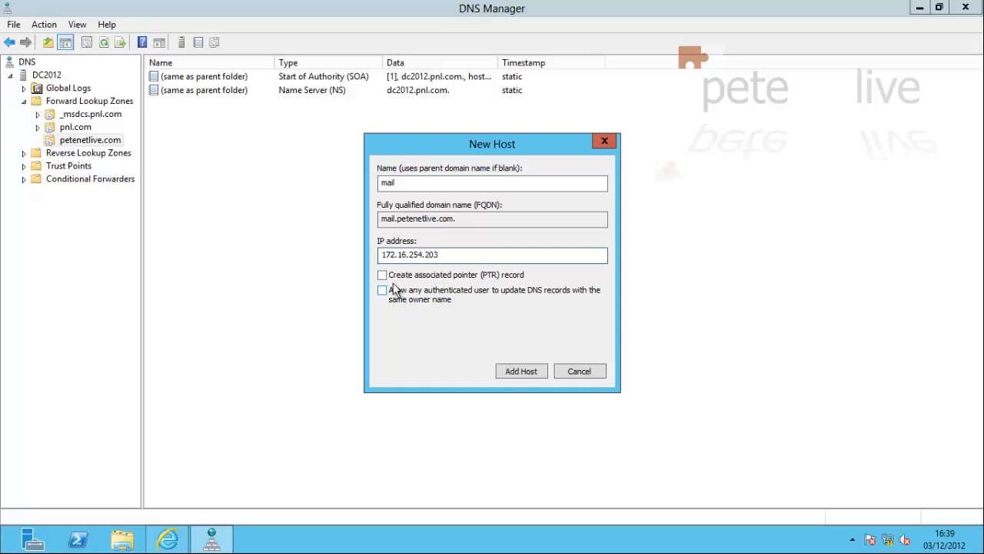
{"action": "type", "text": "3"}
{"action": "left_click", "coordinate": [521, 372]}
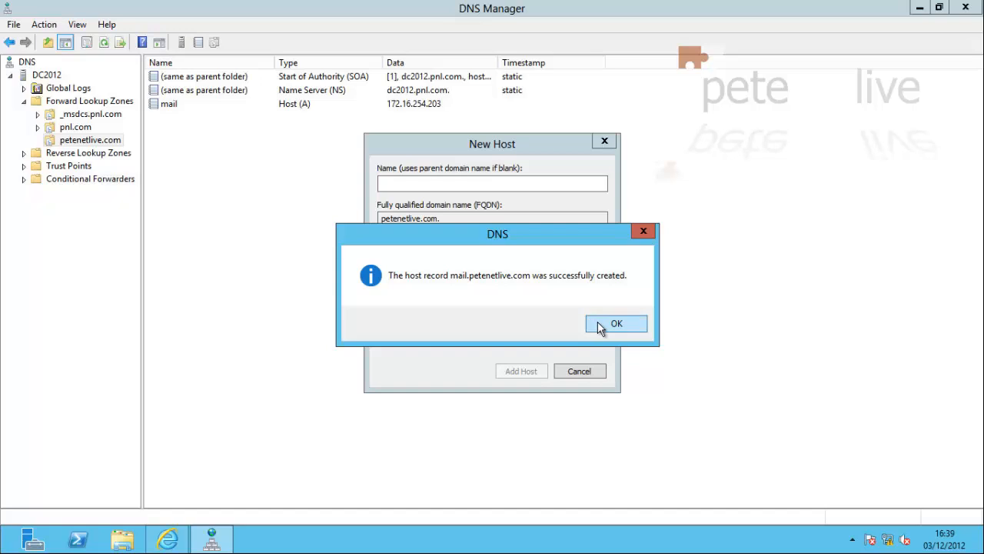
{"action": "left_click", "coordinate": [600, 326]}
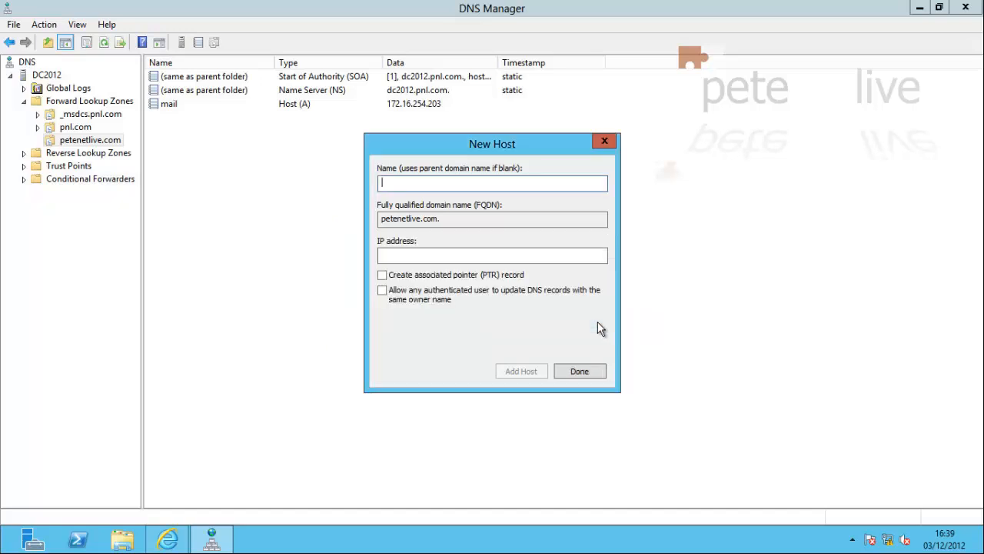
Close New Host, then ping mail.petenetlive.com from a new command prompt
{"action": "left_click", "coordinate": [580, 371]}
{"action": "key", "text": "super+r"}
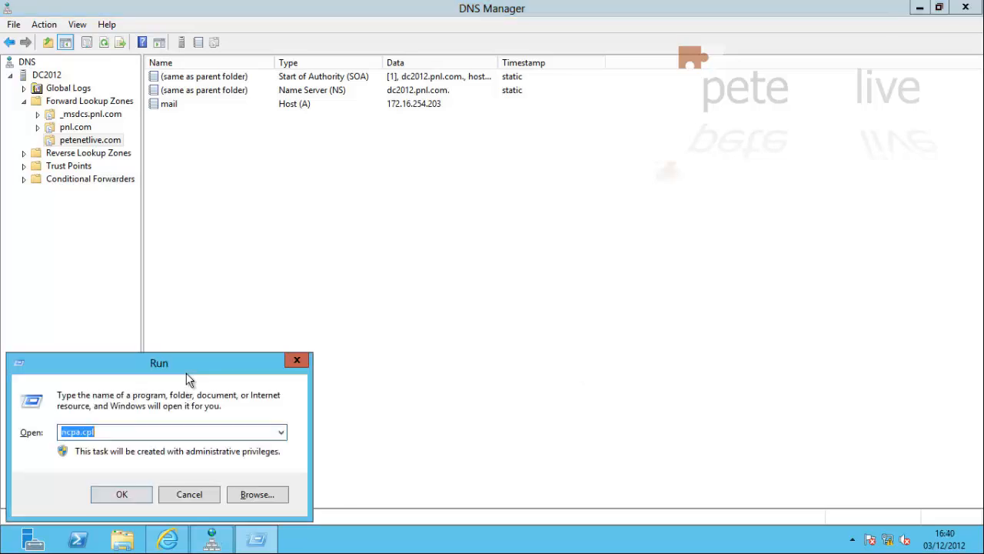
{"action": "type", "text": "cmd"}
{"action": "key", "text": "Return"}
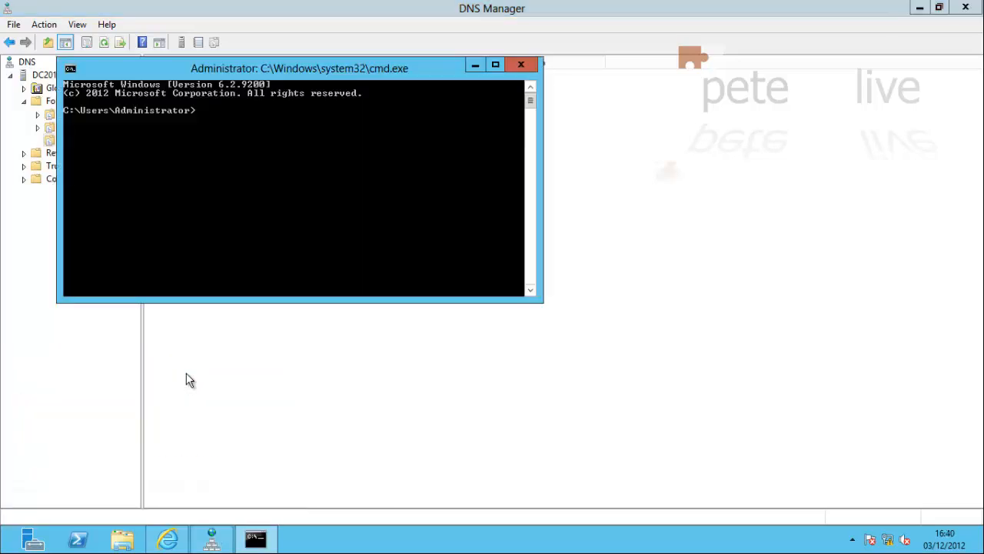
{"action": "type", "text": "ping mail.petenetlive.com"}
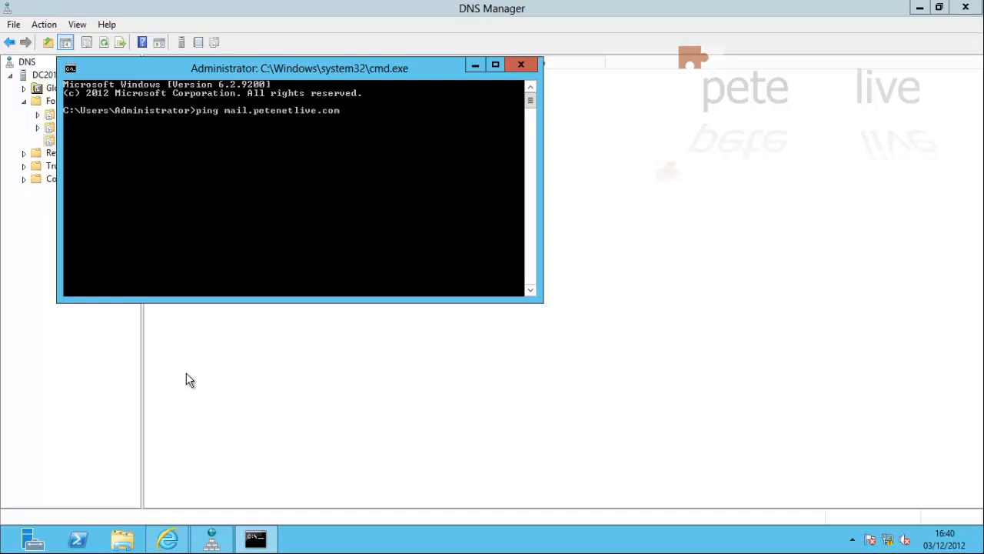
{"action": "key", "text": "Return"}
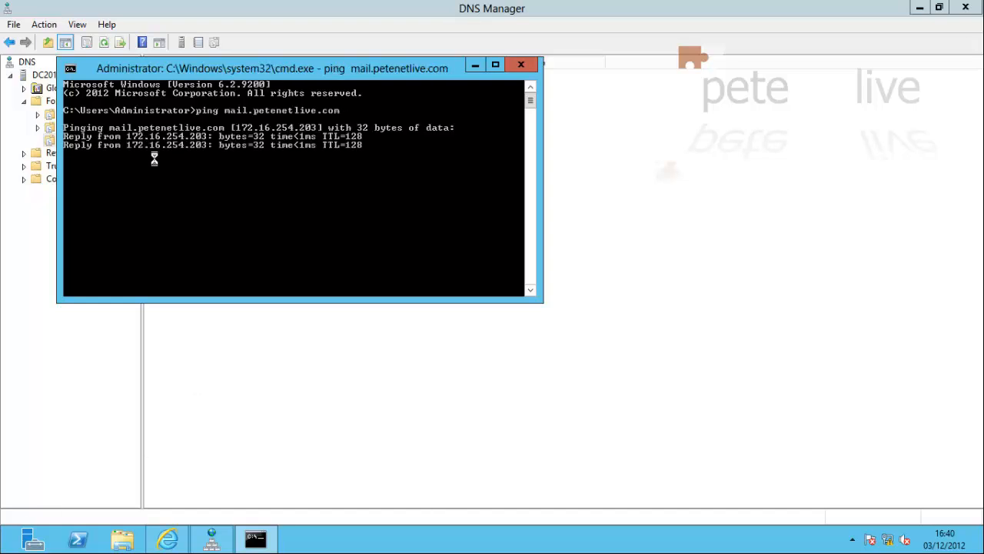
{"action": "left_click", "coordinate": [519, 64]}
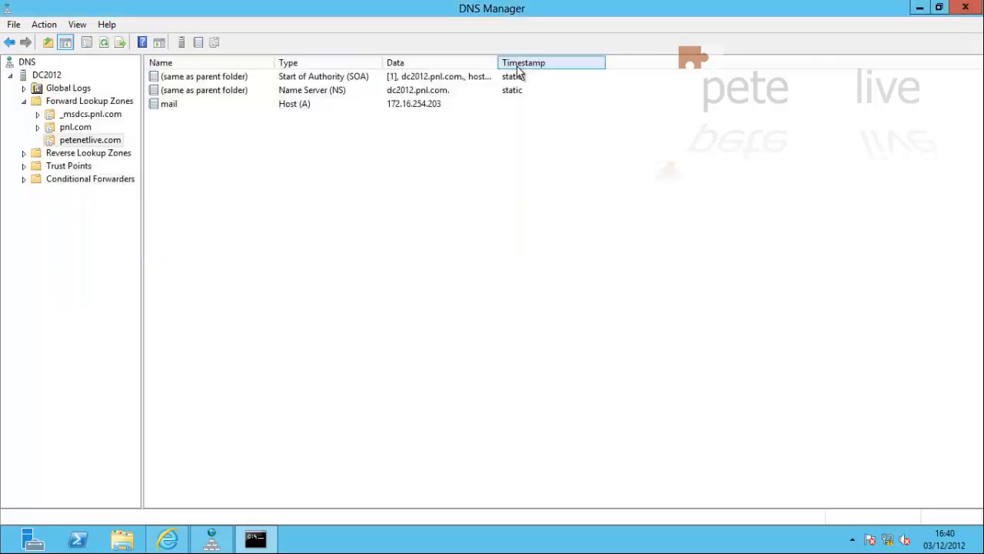
{"action": "left_click", "coordinate": [169, 539]}
{"action": "left_click", "coordinate": [966, 7]}
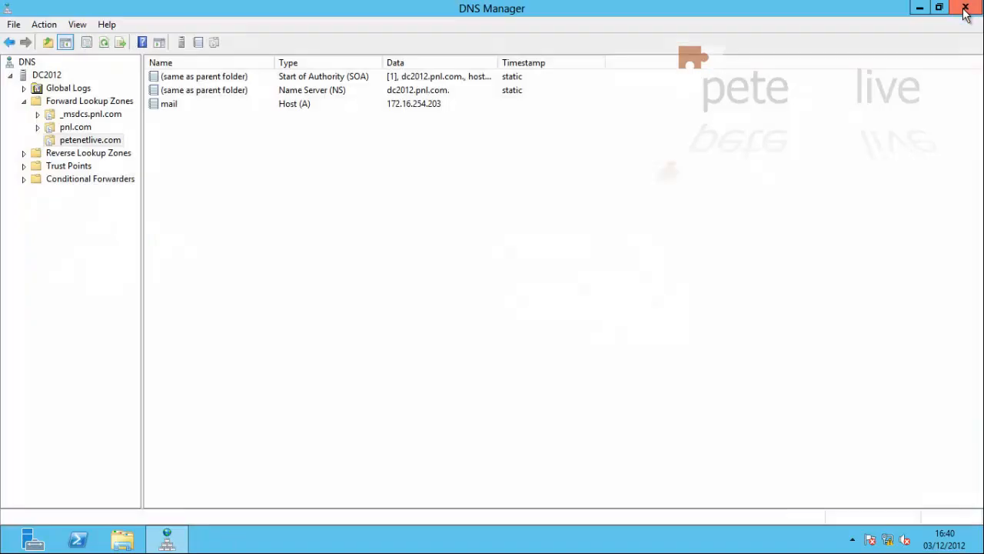
{"action": "left_click", "coordinate": [920, 8]}
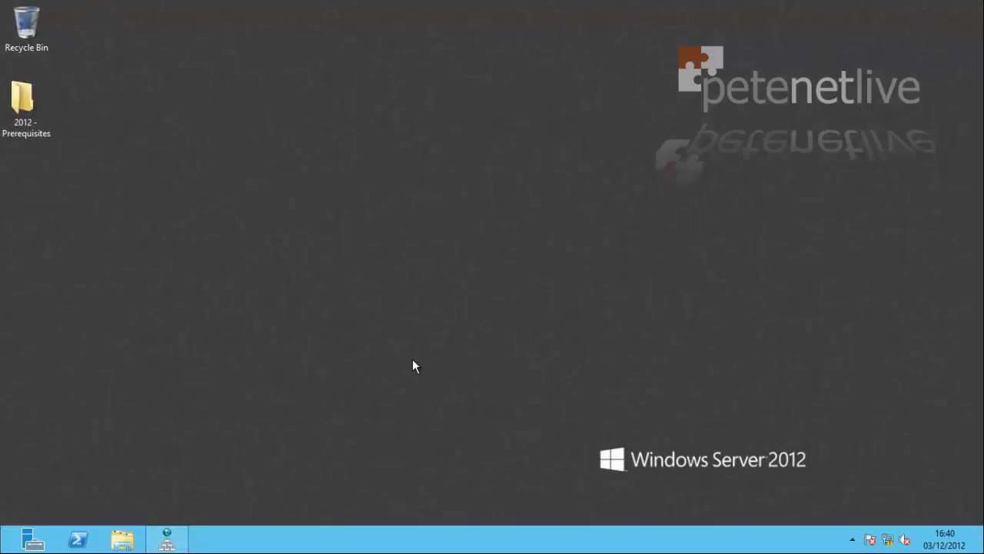
{"action": "key", "text": "super"}
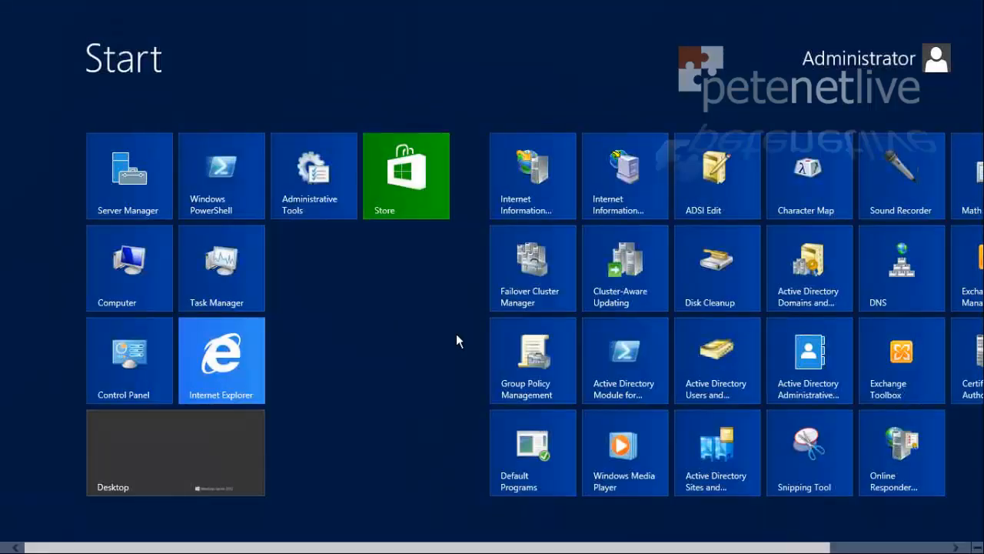
{"action": "left_click", "coordinate": [224, 361]}
{"action": "left_click", "coordinate": [126, 29]}
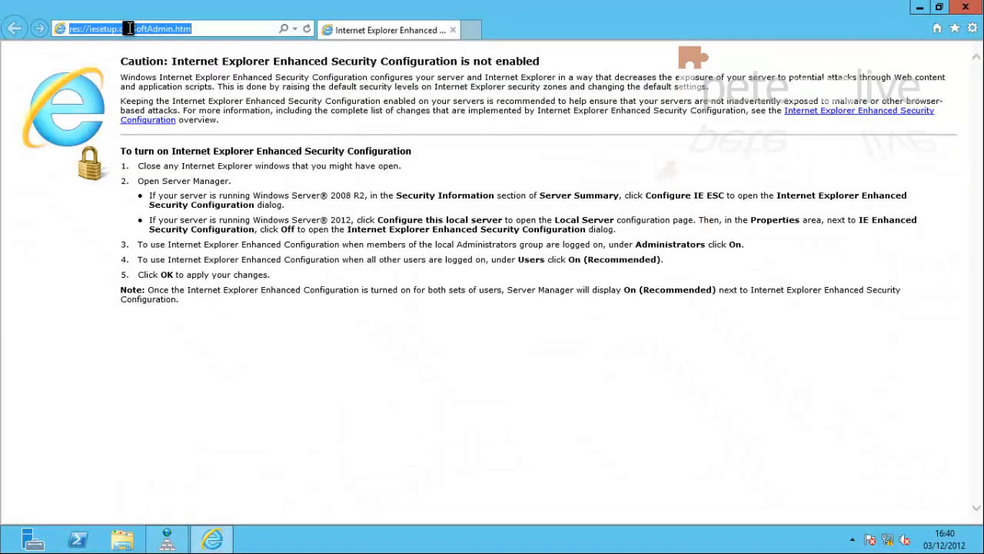
{"action": "type", "text": "https://"}
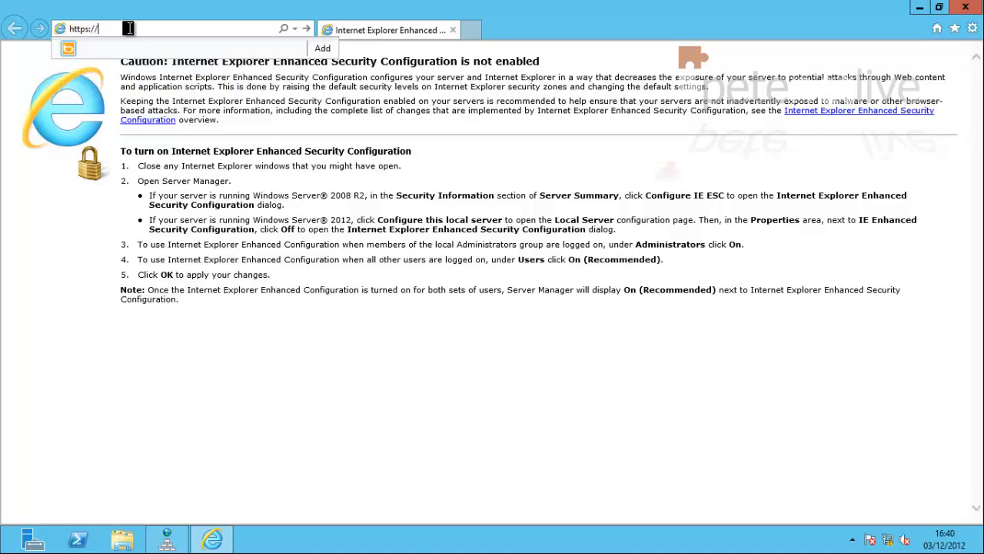
{"action": "type", "text": "mail.petenetlive.com/owa"}
{"action": "key", "text": "Return"}
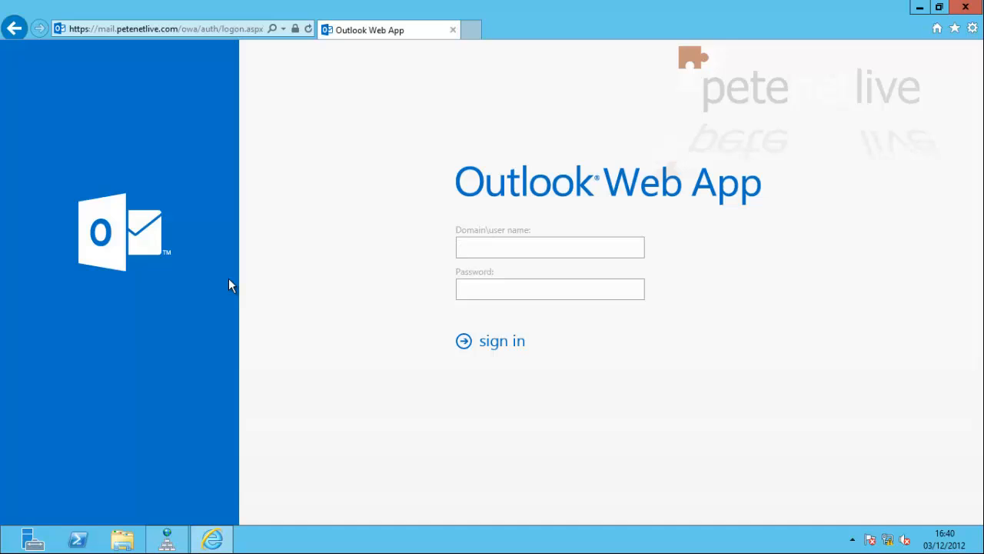
Sign in to OWA as pnl\administrator with the account password
{"action": "left_click", "coordinate": [476, 247]}
{"action": "type", "text": "pnl\\administrator"}
{"action": "key", "text": "Tab"}
{"action": "type", "text": "P•••••••"}
{"action": "key", "text": "Return"}
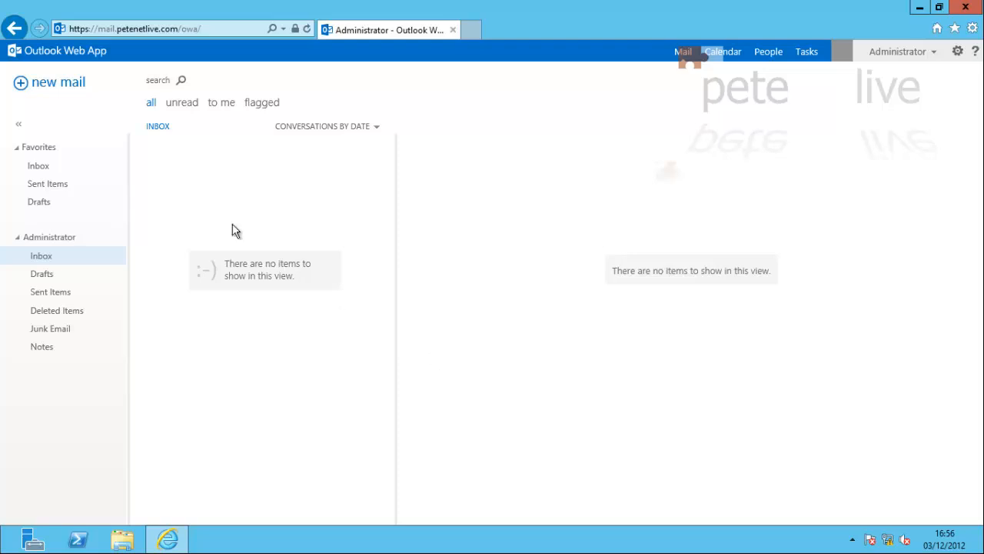
Start a new message addressed to Administrator from the address book
{"action": "left_click", "coordinate": [62, 83]}
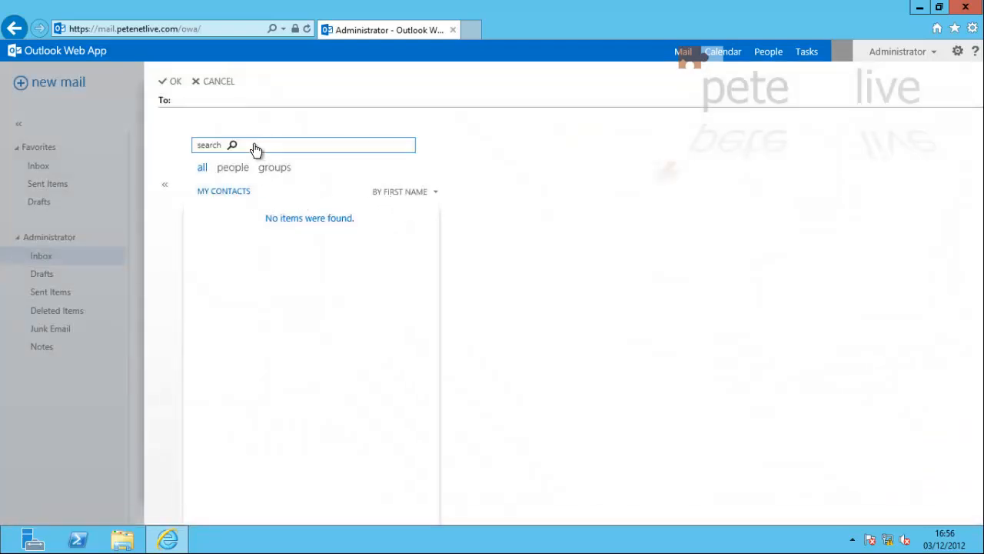
{"action": "left_click", "coordinate": [257, 143]}
{"action": "type", "text": "admini"}
{"action": "left_click", "coordinate": [409, 145]}
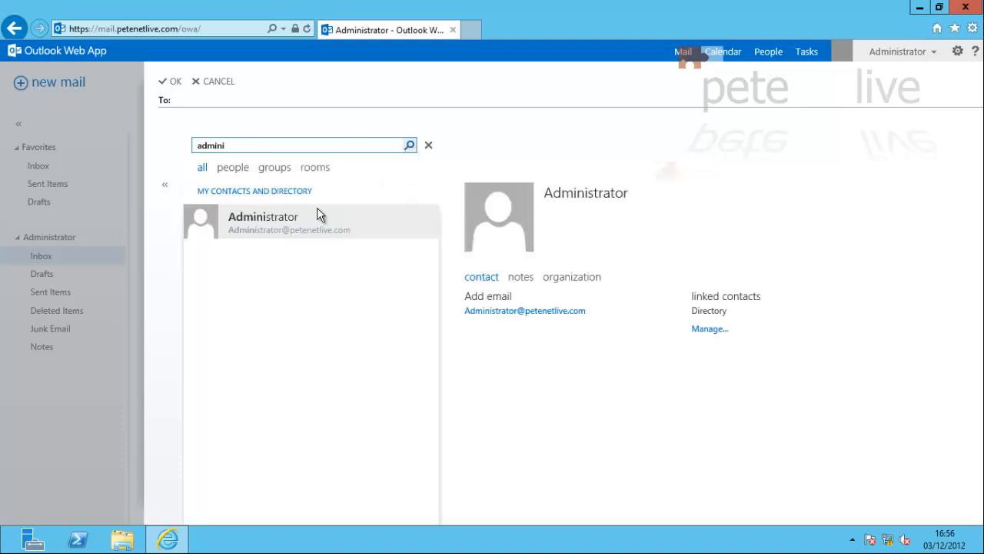
{"action": "double_click", "coordinate": [266, 227]}
{"action": "left_click", "coordinate": [172, 83]}
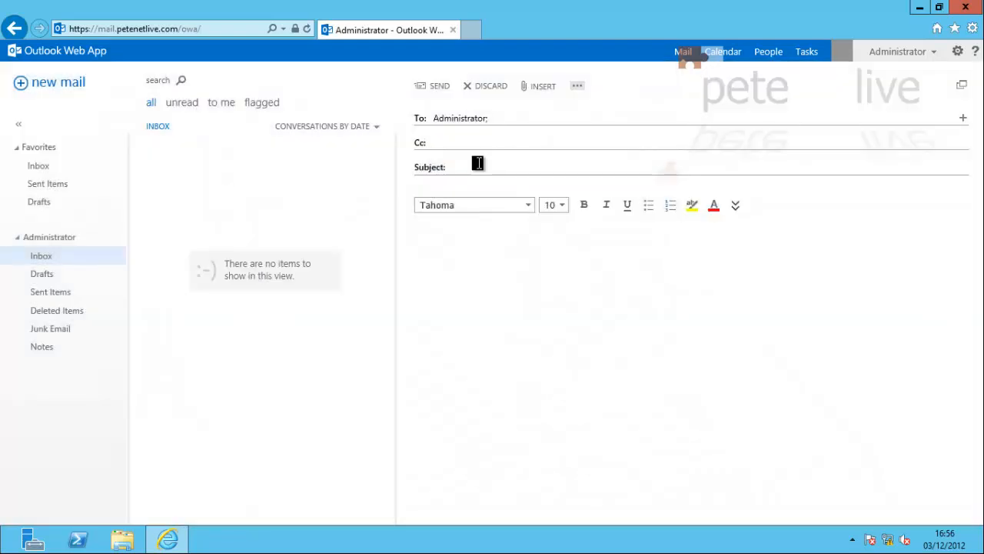
Send it with subject 'Internal Test' and body 'Test 1234', then open it in the Inbox
{"action": "left_click", "coordinate": [478, 164]}
{"action": "type", "text": "Intern"}
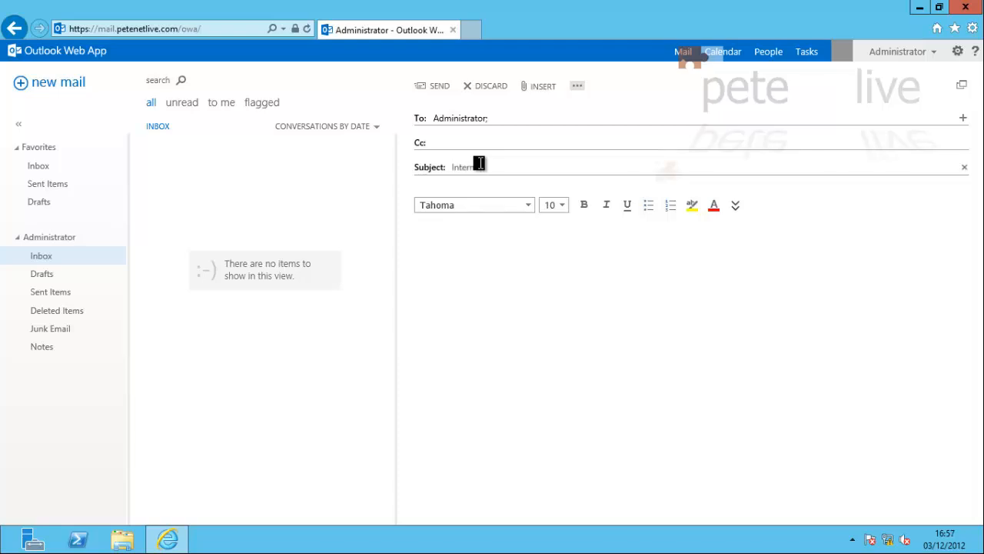
{"action": "type", "text": "et"}
{"action": "key", "text": "Tab"}
{"action": "type", "text": "Test 1234"}
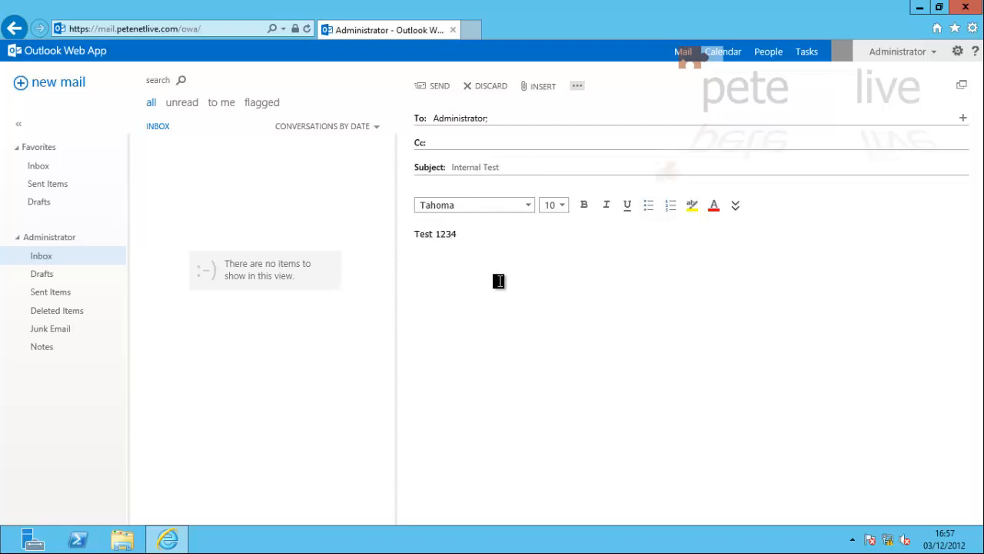
{"action": "left_click", "coordinate": [439, 88]}
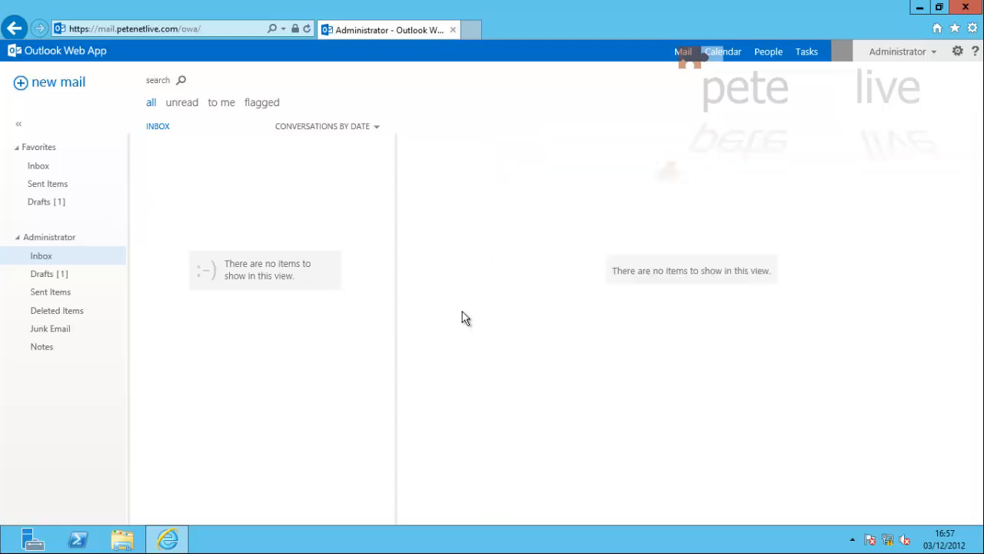
{"action": "left_click", "coordinate": [184, 160]}
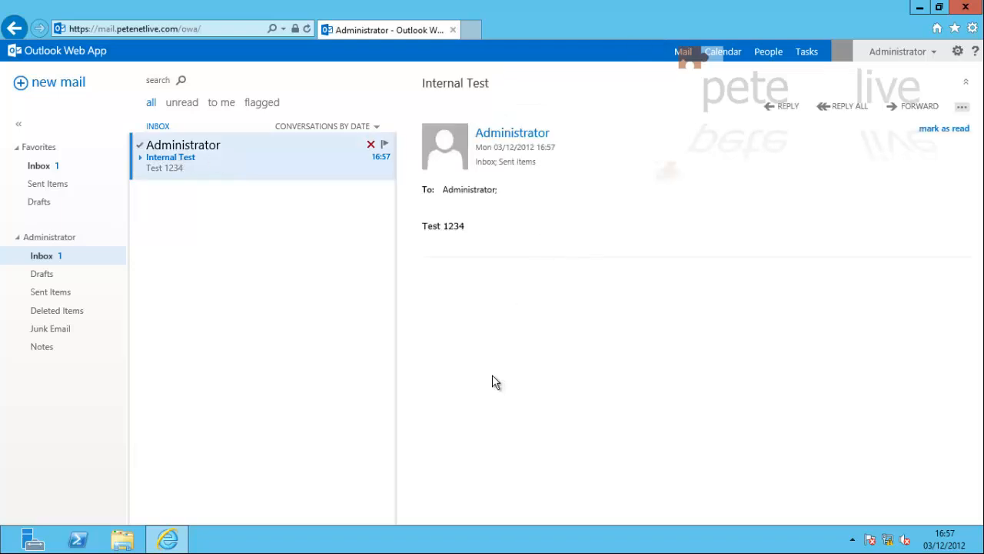
Send a message with subject and body 'Test Outbound' to the external contact
{"action": "left_click", "coordinate": [43, 89]}
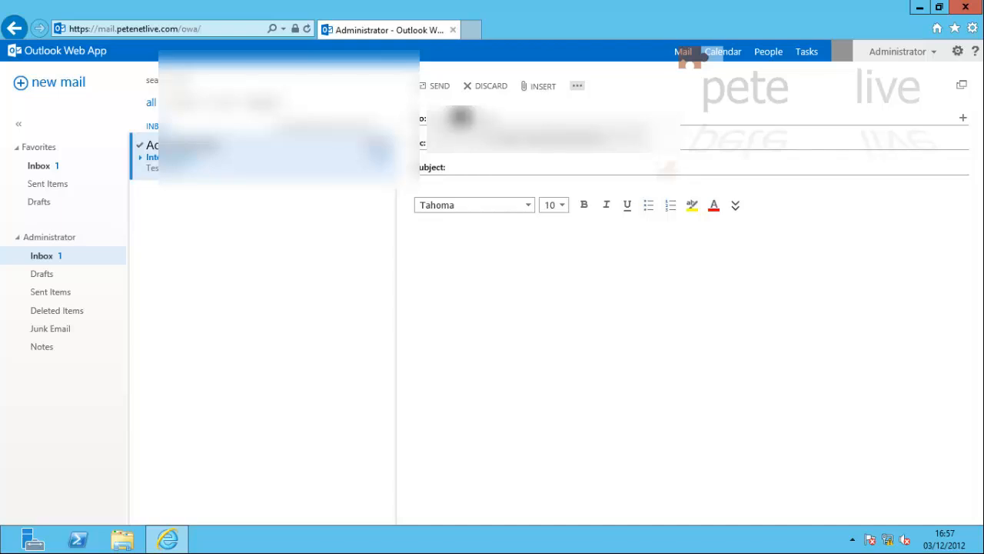
{"action": "type", "text": "pe"}
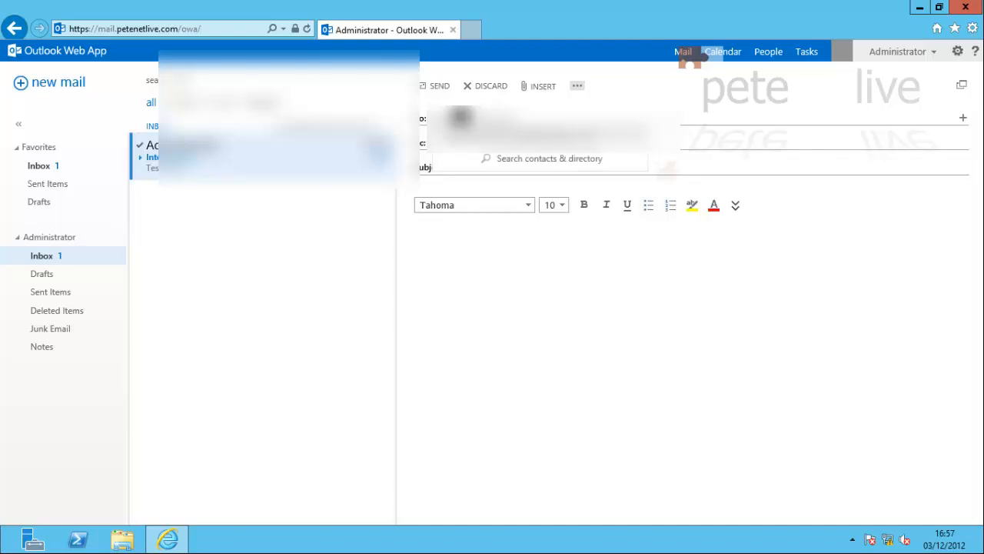
{"action": "left_click", "coordinate": [503, 266]}
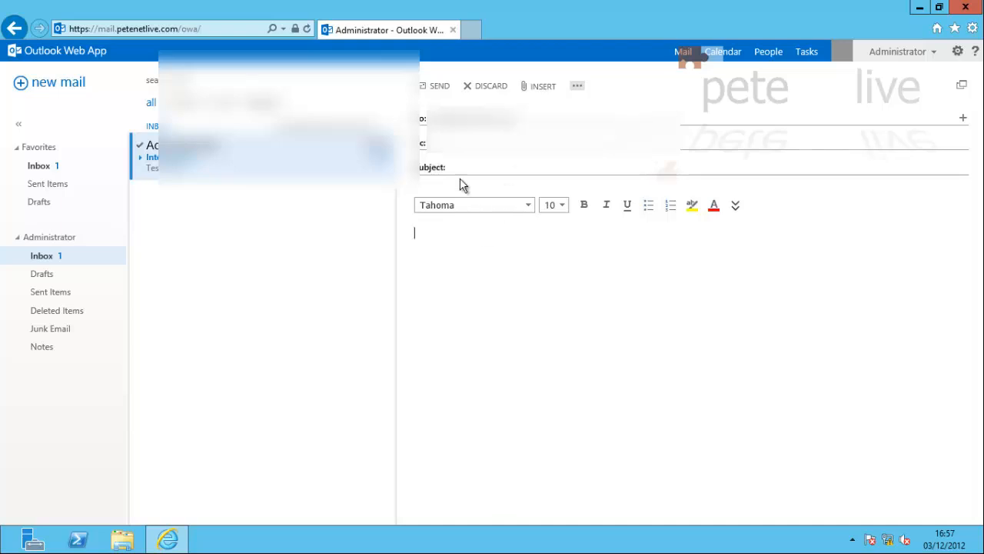
{"action": "left_click", "coordinate": [460, 165]}
{"action": "type", "text": "Test OutboundTest Outbound"}
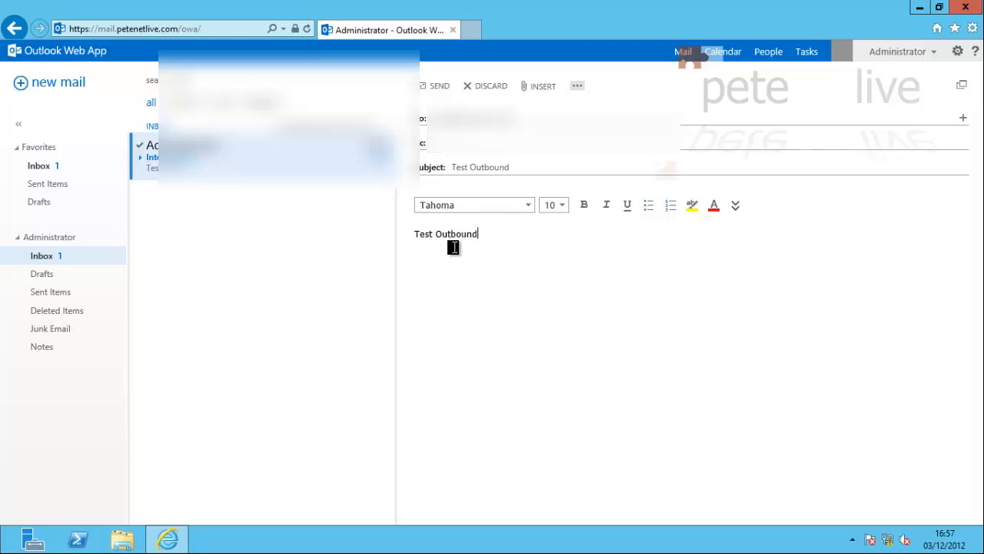
{"action": "left_click", "coordinate": [439, 86]}
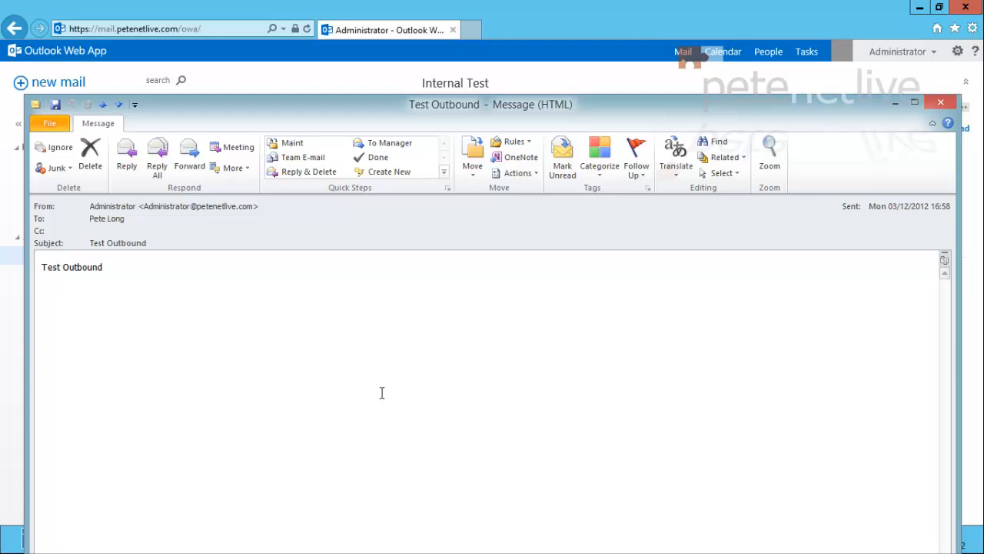
Reply to Test Outbound with 'Outbound' changed to 'Inbound' in the subject, then close the original
{"action": "left_click", "coordinate": [128, 162]}
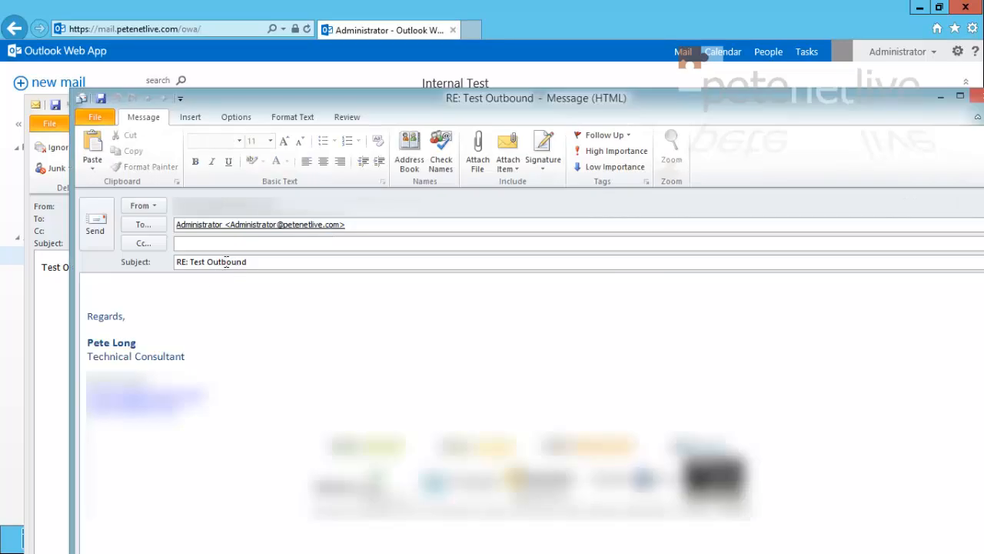
{"action": "double_click", "coordinate": [231, 263]}
{"action": "type", "text": "Inbound"}
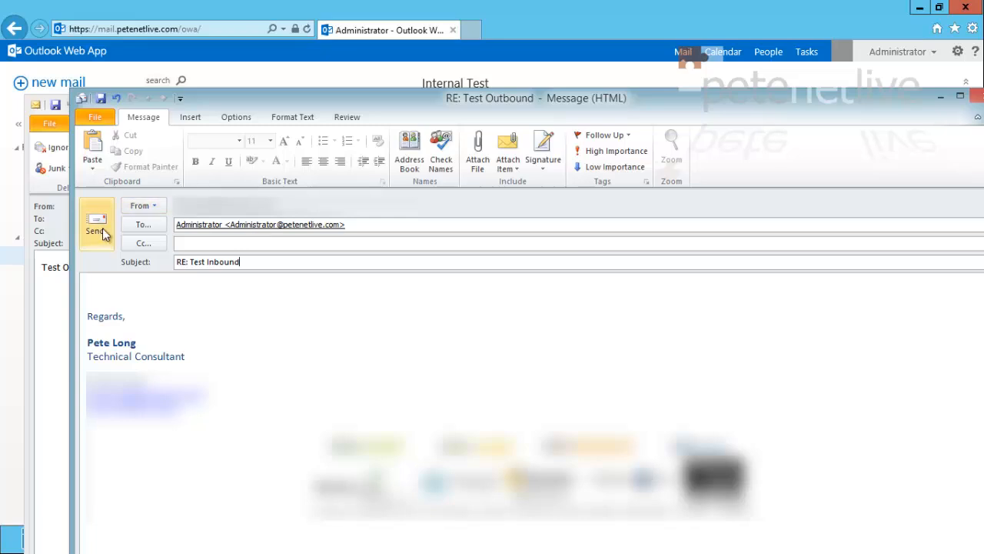
{"action": "left_click", "coordinate": [96, 225]}
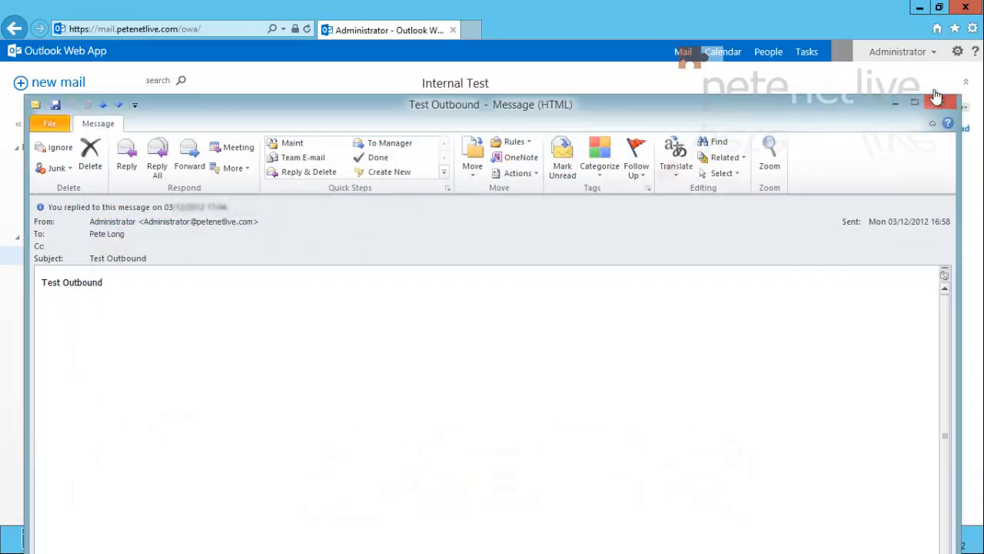
{"action": "left_click", "coordinate": [942, 105]}
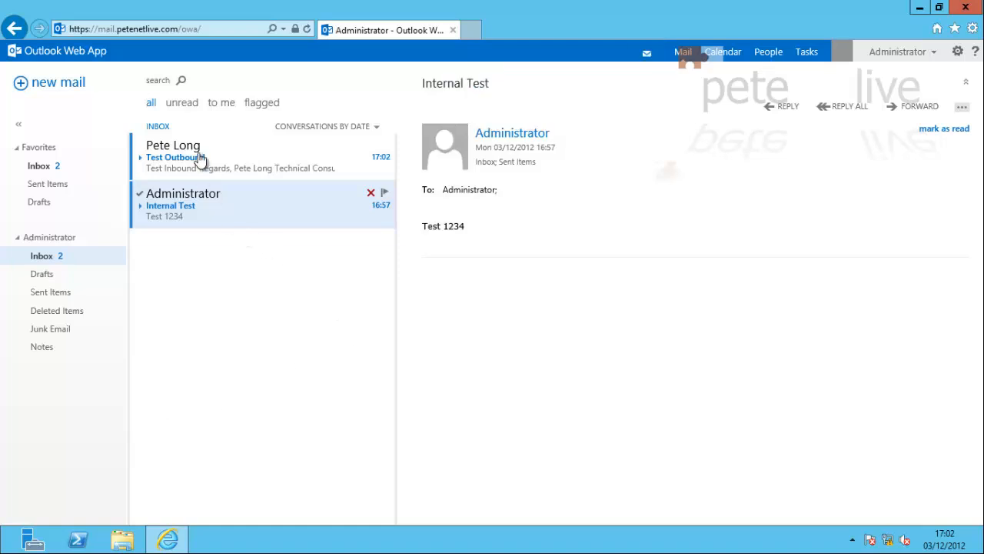
Read the Test Inbound reply, sign out of OWA and close Internet Explorer
{"action": "left_click", "coordinate": [181, 161]}
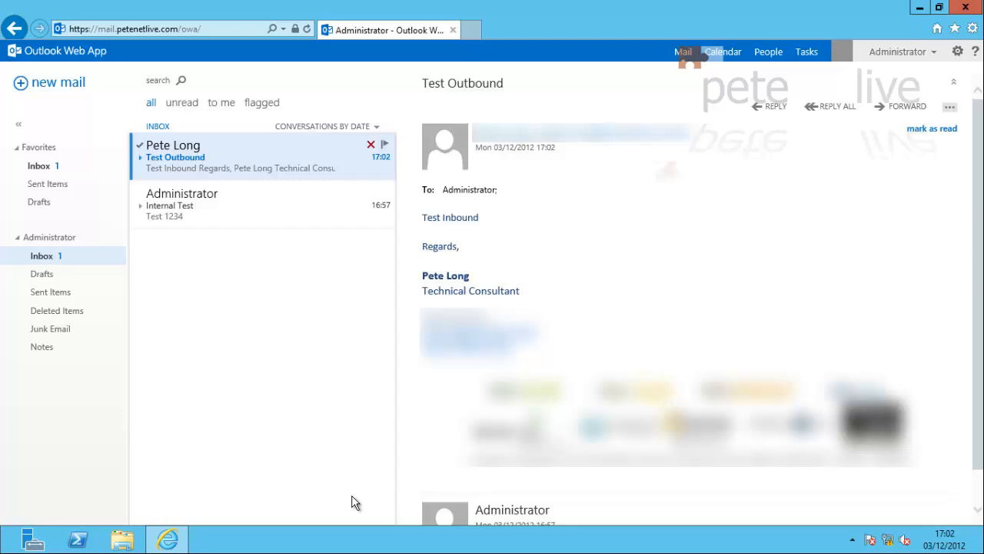
{"action": "left_click", "coordinate": [894, 52]}
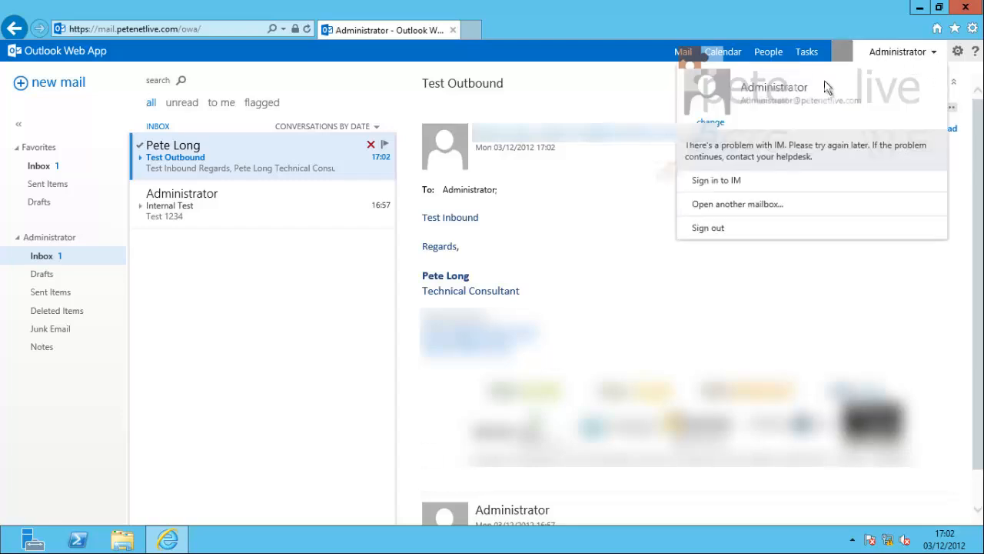
{"action": "left_click", "coordinate": [711, 229]}
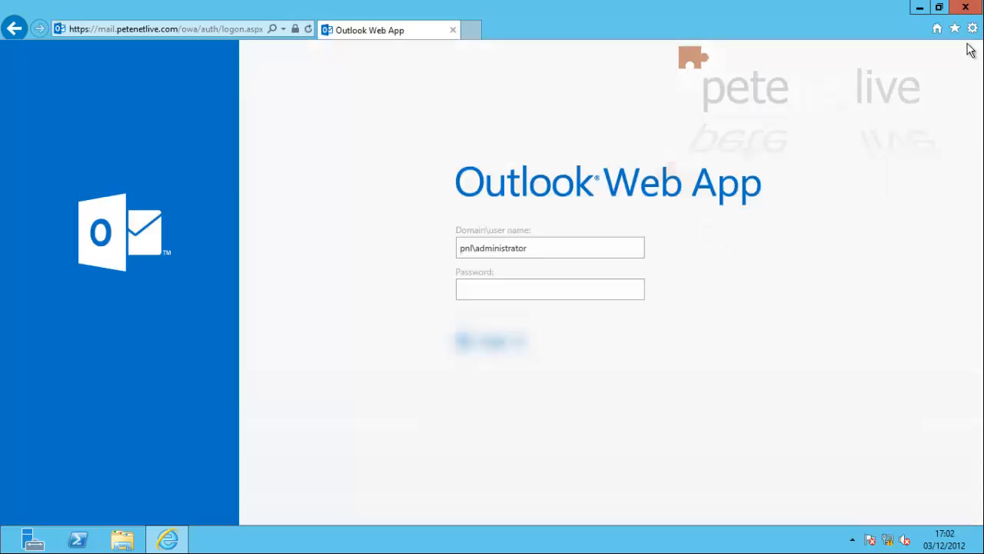
{"action": "left_click", "coordinate": [965, 9]}
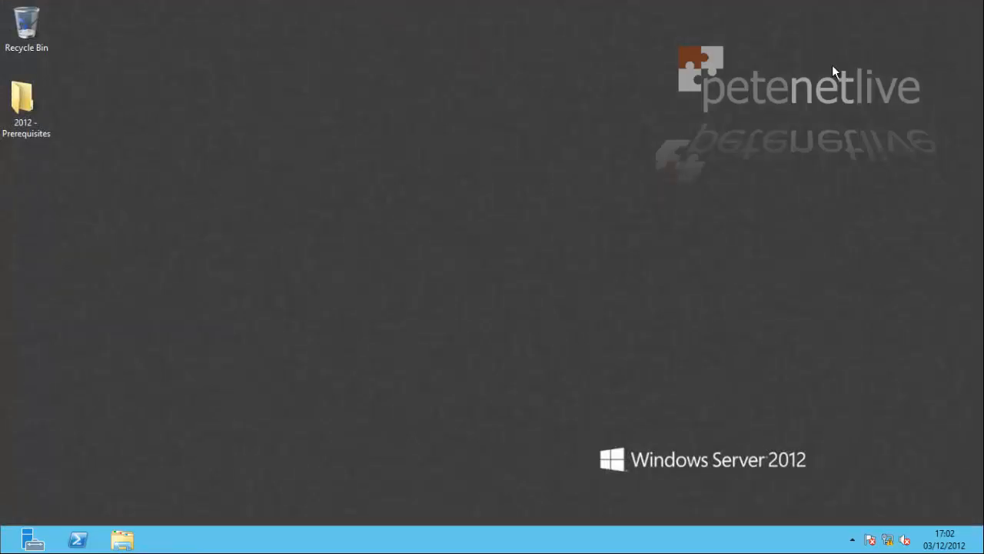